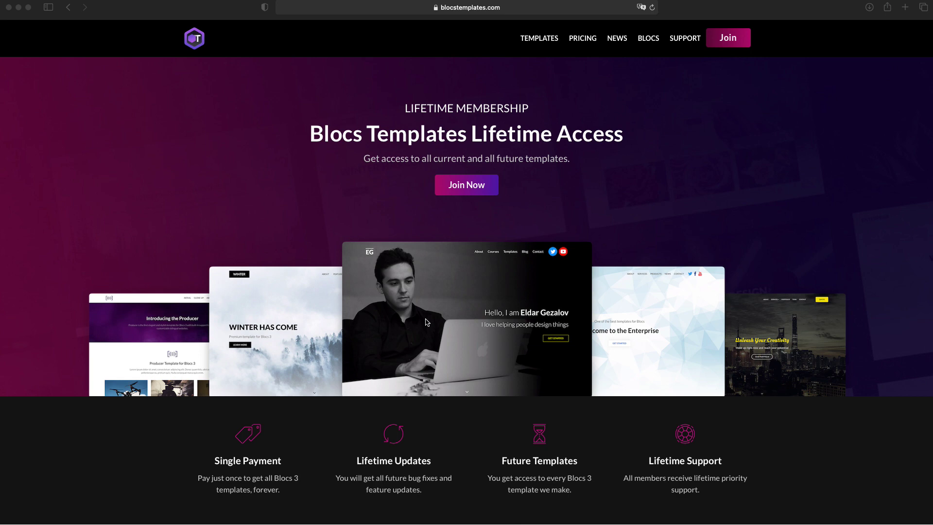
Scroll to the Templates Library and open the September template's product page on blocstemplates.com.
{"action": "scroll", "coordinate": [485, 290], "scroll_direction": "down", "scroll_amount": 10}
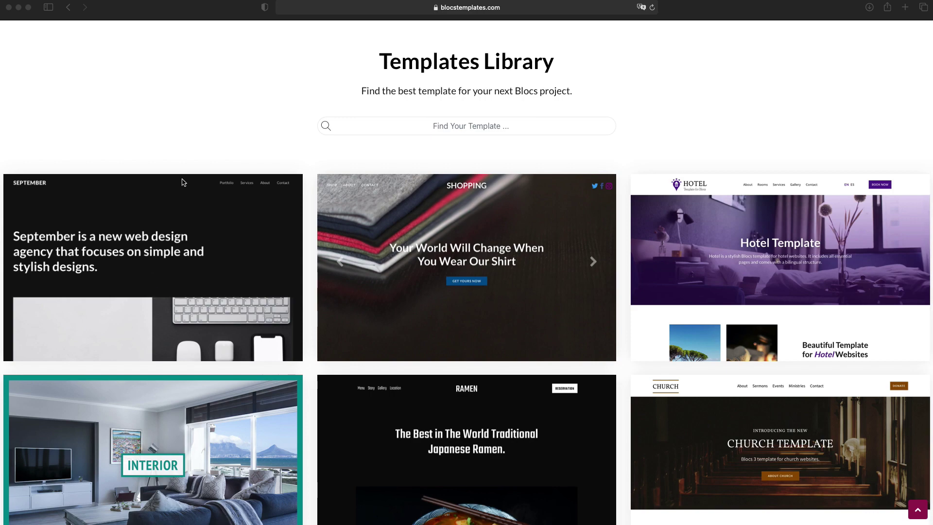
{"action": "left_click", "coordinate": [156, 289]}
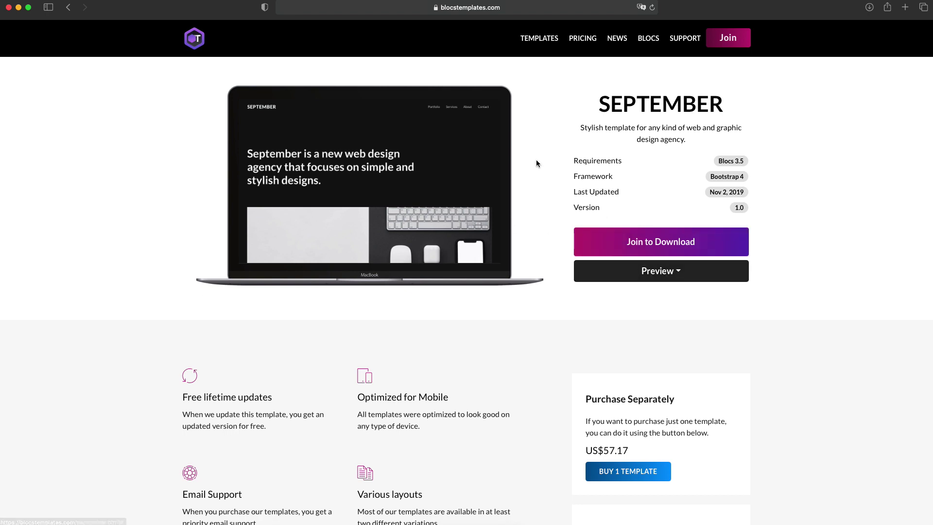
{"action": "left_click", "coordinate": [197, 38]}
{"action": "scroll", "coordinate": [360, 148], "scroll_direction": "down", "scroll_amount": 20}
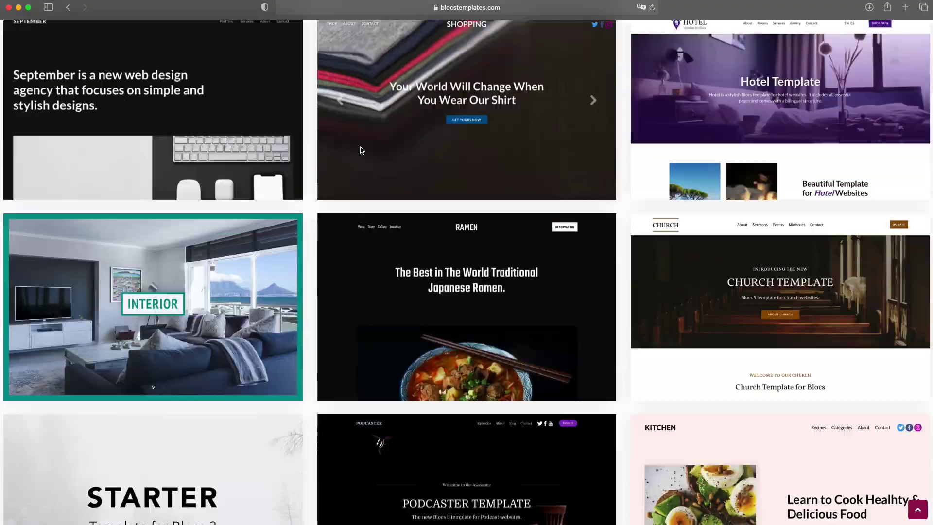
{"action": "scroll", "coordinate": [360, 147], "scroll_direction": "down", "scroll_amount": 15}
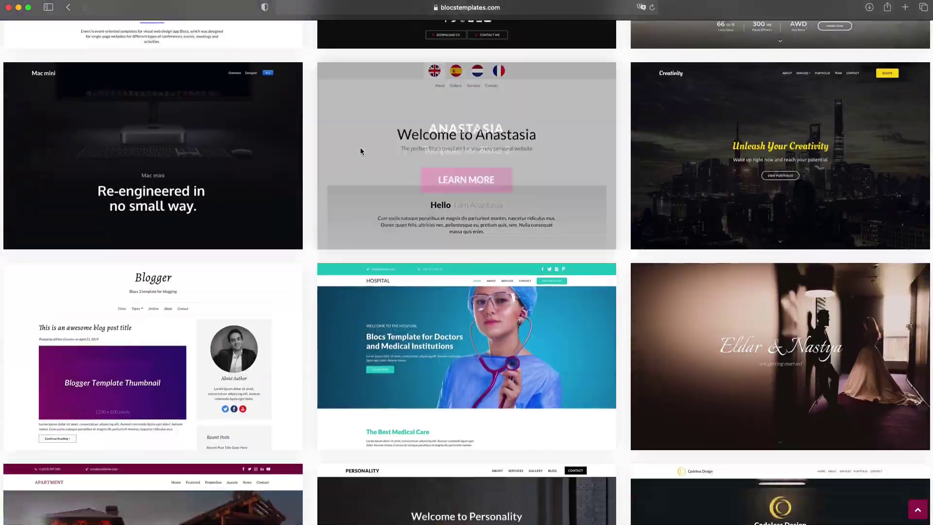
{"action": "scroll", "coordinate": [360, 147], "scroll_direction": "up", "scroll_amount": 20}
{"action": "scroll", "coordinate": [360, 150], "scroll_direction": "down", "scroll_amount": 12}
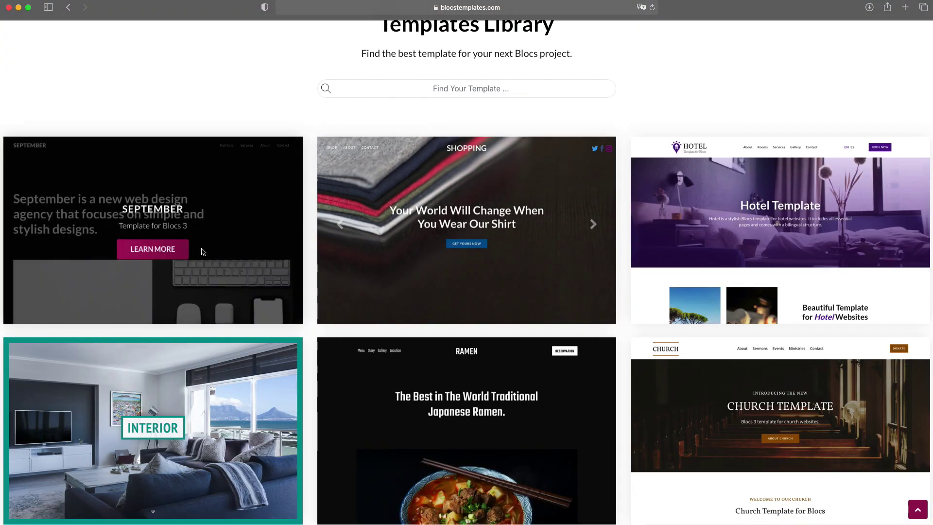
{"action": "left_click", "coordinate": [169, 250]}
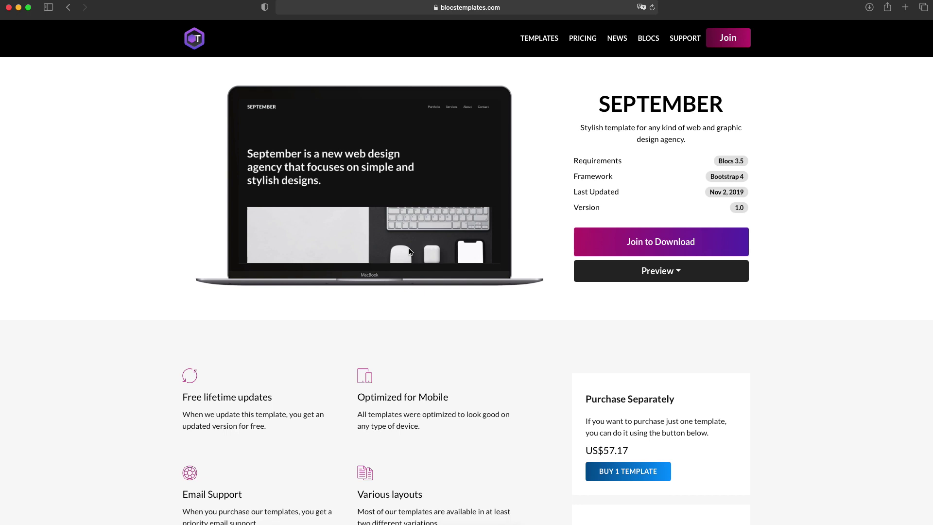
Open the September dark version demo in a new tab and scroll its home page.
{"action": "left_click", "coordinate": [641, 270]}
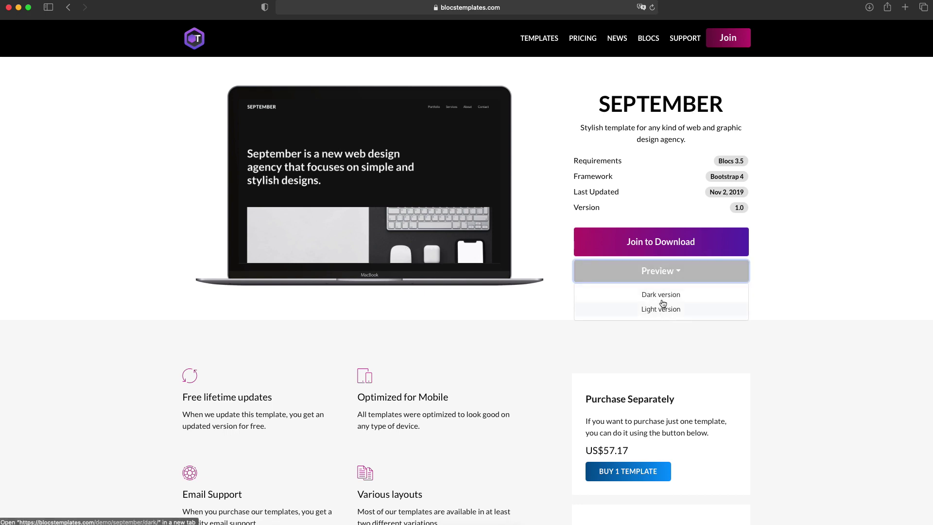
{"action": "left_click", "coordinate": [662, 298]}
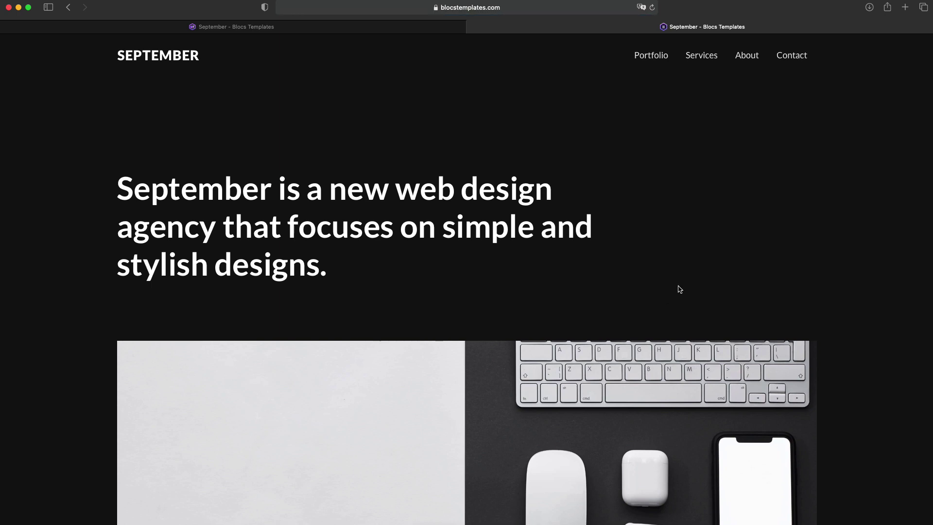
{"action": "scroll", "coordinate": [705, 242], "scroll_direction": "down", "scroll_amount": 20}
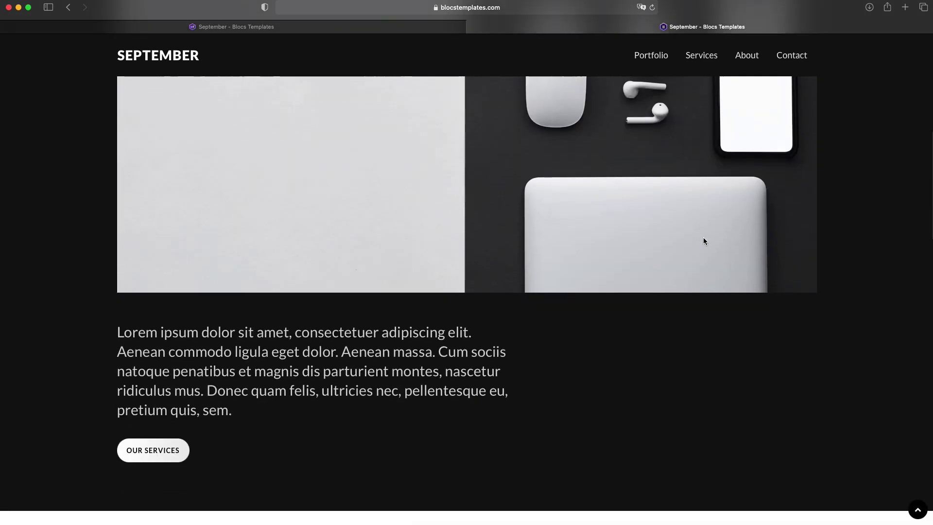
{"action": "scroll", "coordinate": [705, 241], "scroll_direction": "down", "scroll_amount": 5}
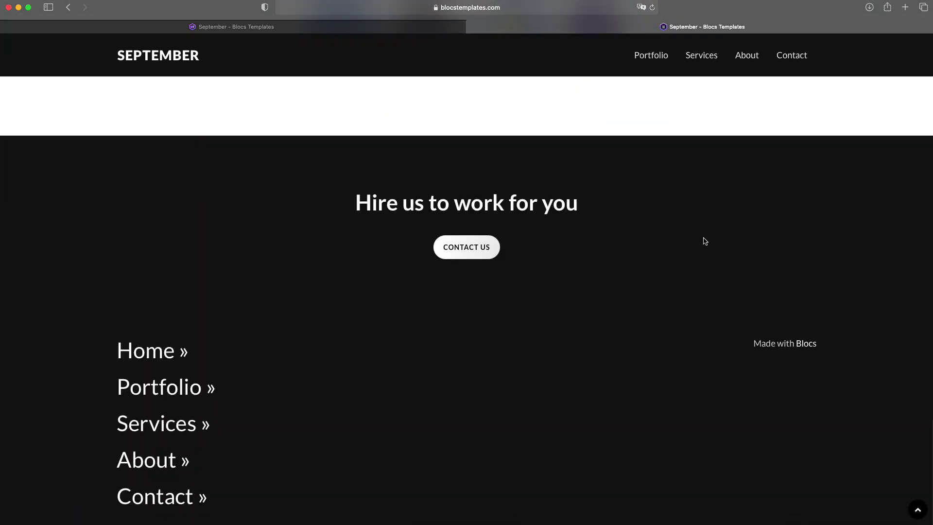
{"action": "scroll", "coordinate": [706, 241], "scroll_direction": "up", "scroll_amount": 20}
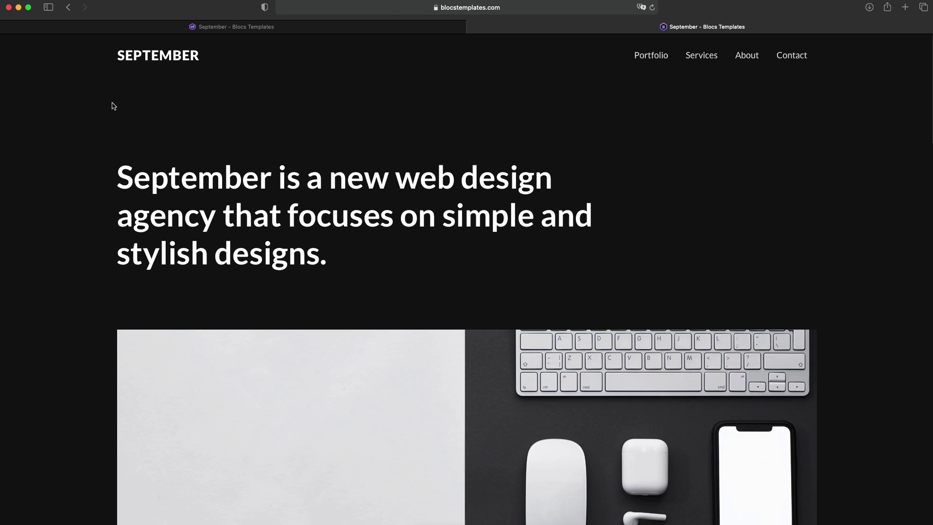
Browse the dark demo's Portfolio page.
{"action": "left_click", "coordinate": [651, 56]}
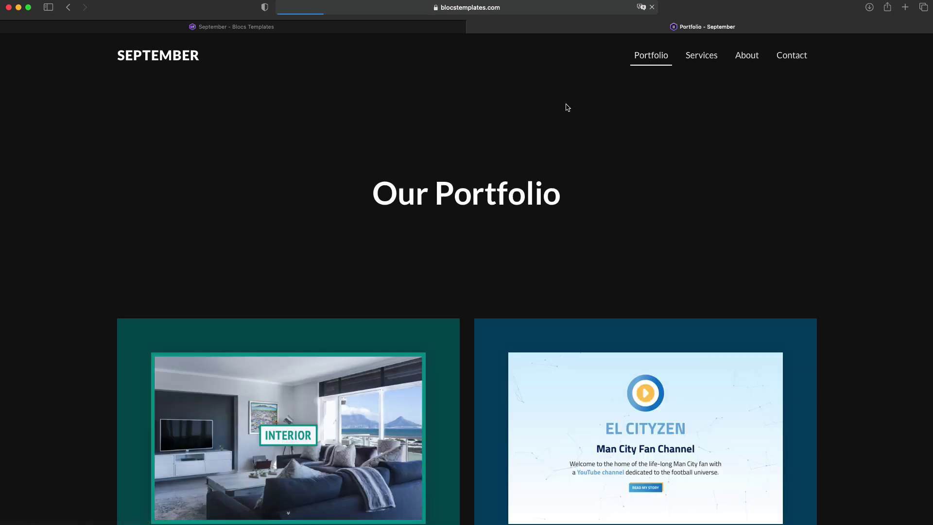
{"action": "scroll", "coordinate": [564, 106], "scroll_direction": "down", "scroll_amount": 8}
{"action": "scroll", "coordinate": [565, 107], "scroll_direction": "up", "scroll_amount": 4}
{"action": "scroll", "coordinate": [567, 108], "scroll_direction": "down", "scroll_amount": 12}
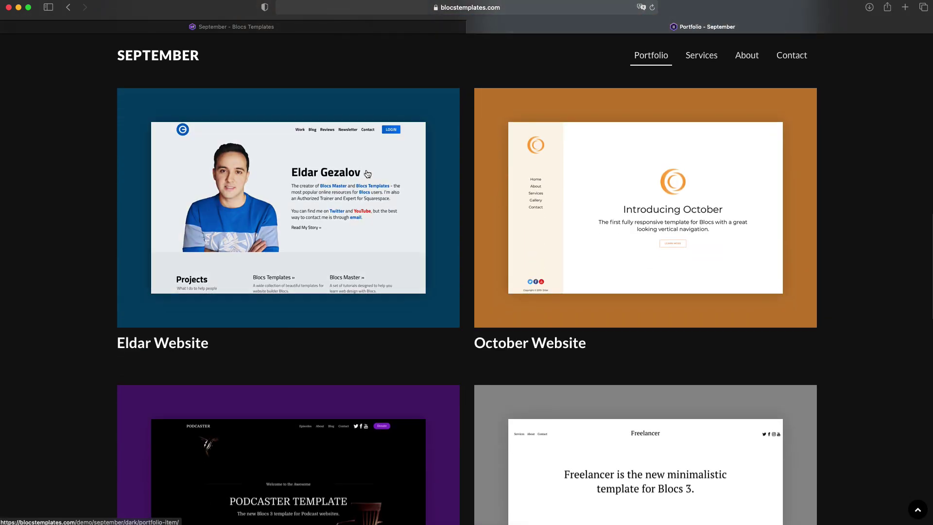
{"action": "scroll", "coordinate": [634, 181], "scroll_direction": "down", "scroll_amount": 10}
{"action": "scroll", "coordinate": [319, 283], "scroll_direction": "up", "scroll_amount": 9}
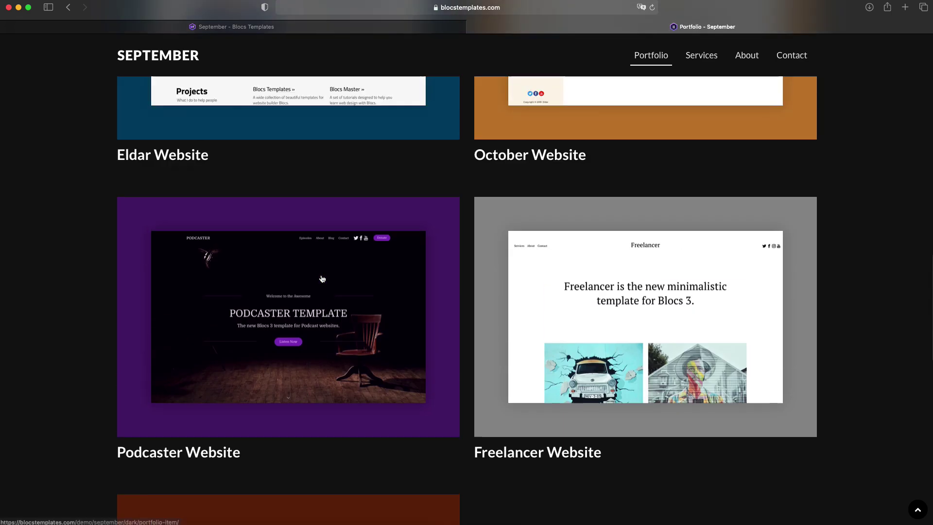
{"action": "scroll", "coordinate": [317, 232], "scroll_direction": "up", "scroll_amount": 9}
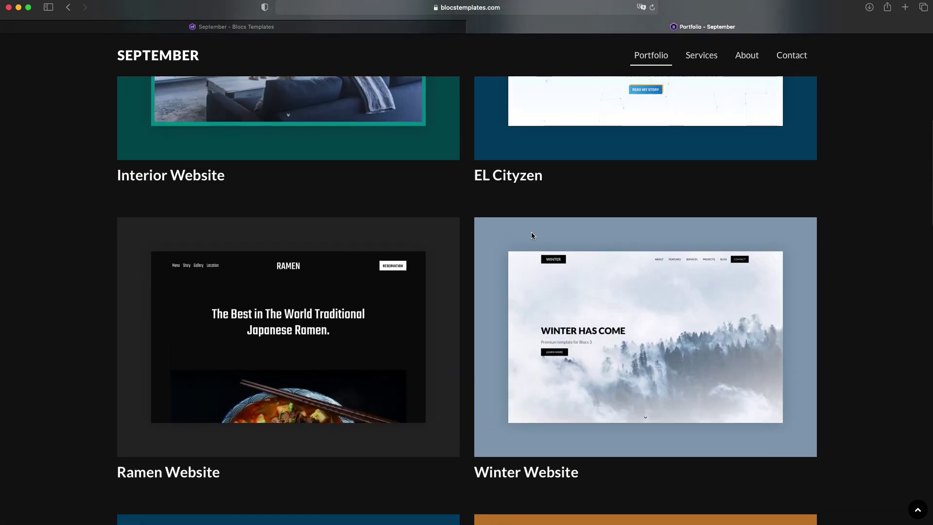
{"action": "scroll", "coordinate": [483, 238], "scroll_direction": "up", "scroll_amount": 4}
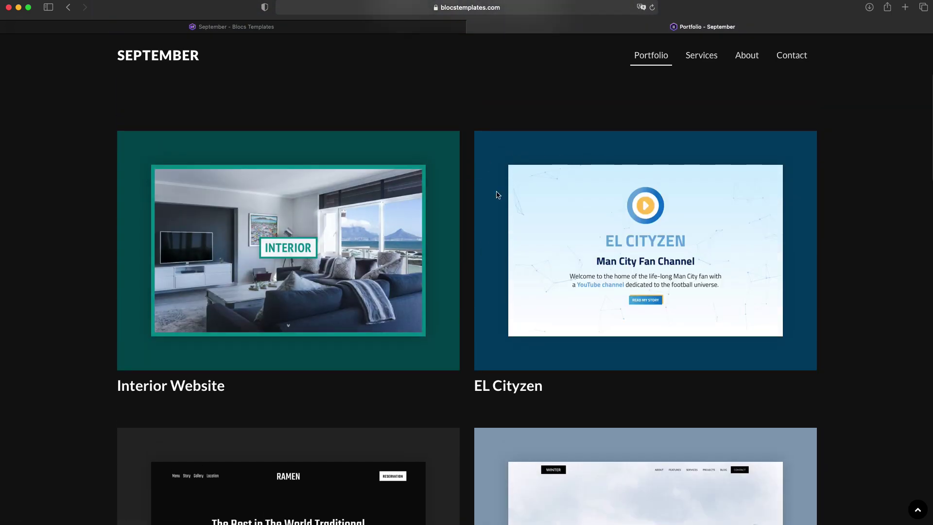
{"action": "scroll", "coordinate": [439, 222], "scroll_direction": "down", "scroll_amount": 4}
{"action": "scroll", "coordinate": [450, 172], "scroll_direction": "up", "scroll_amount": 5}
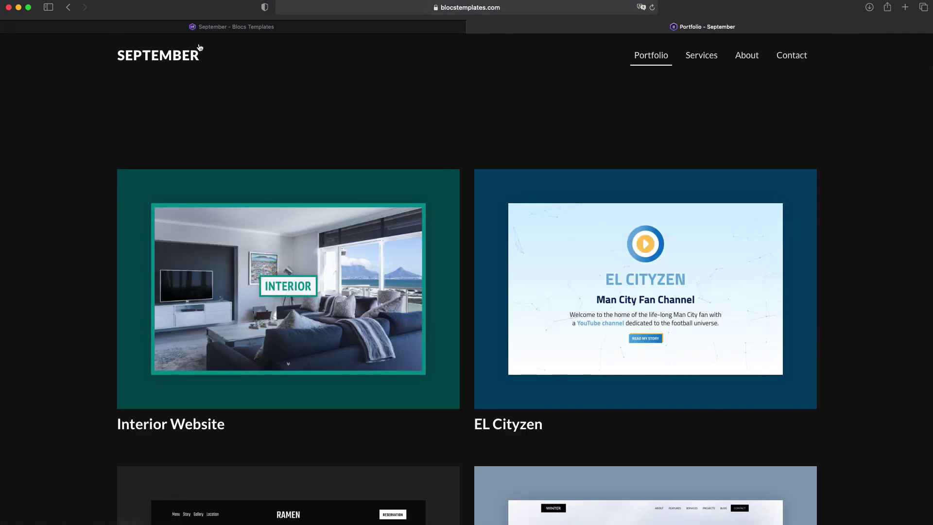
Browse the dark demo's Services page.
{"action": "left_click", "coordinate": [702, 57]}
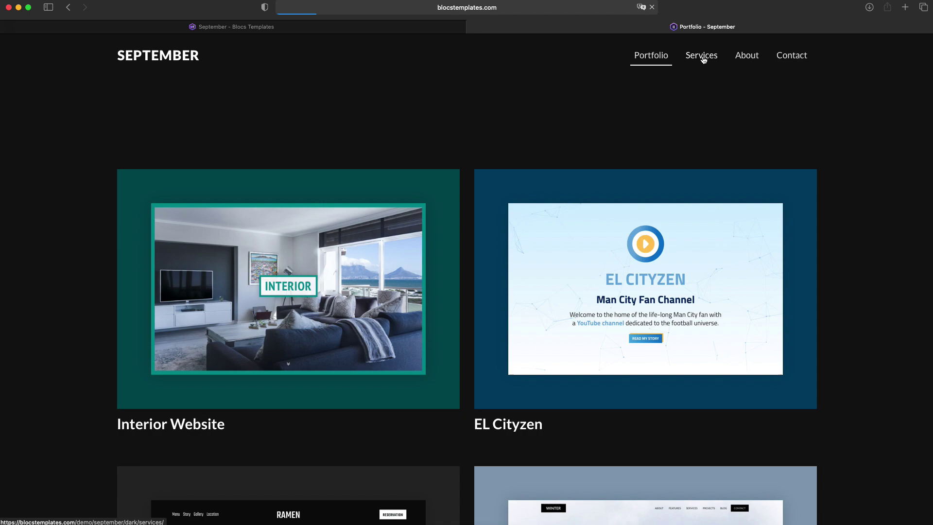
{"action": "scroll", "coordinate": [647, 121], "scroll_direction": "down", "scroll_amount": 10}
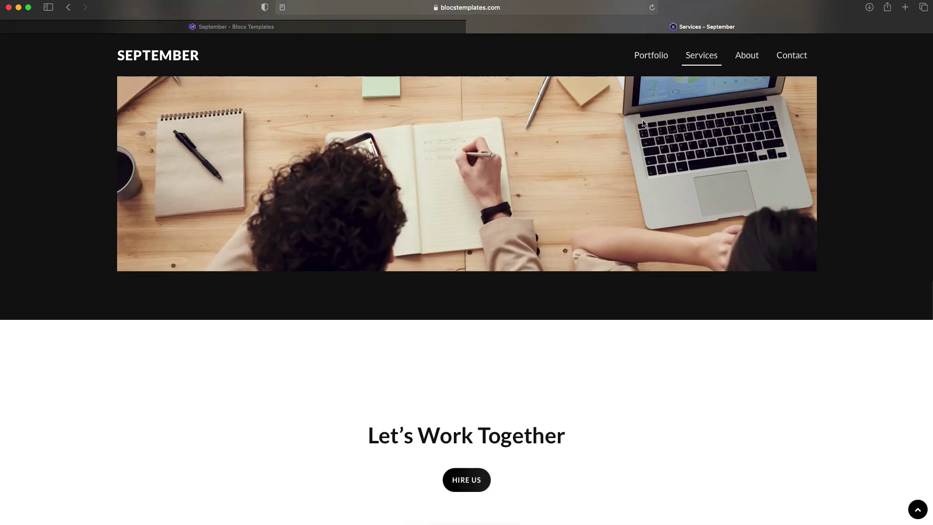
{"action": "scroll", "coordinate": [642, 121], "scroll_direction": "down", "scroll_amount": 5}
{"action": "scroll", "coordinate": [643, 119], "scroll_direction": "up", "scroll_amount": 15}
Browse the demo's About page, then the Contact page with its get-in-touch form.
{"action": "left_click", "coordinate": [748, 58]}
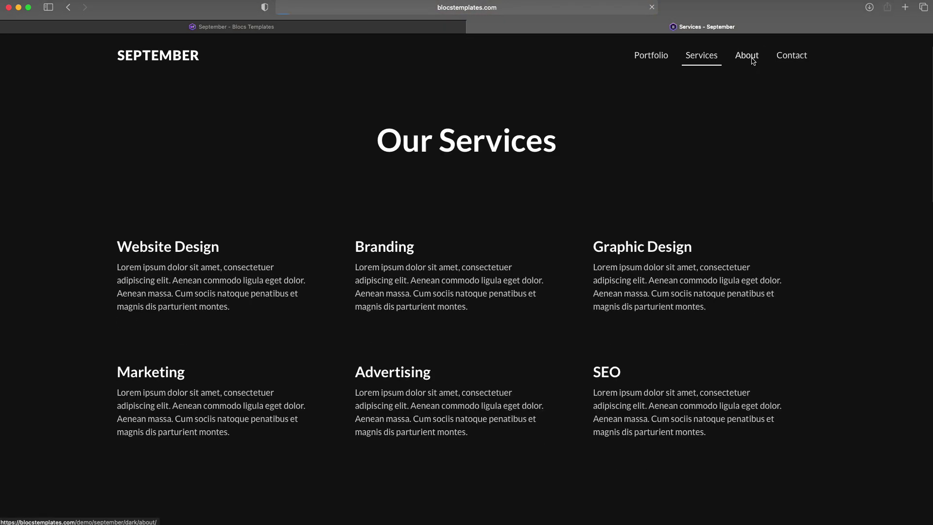
{"action": "scroll", "coordinate": [676, 131], "scroll_direction": "down", "scroll_amount": 5}
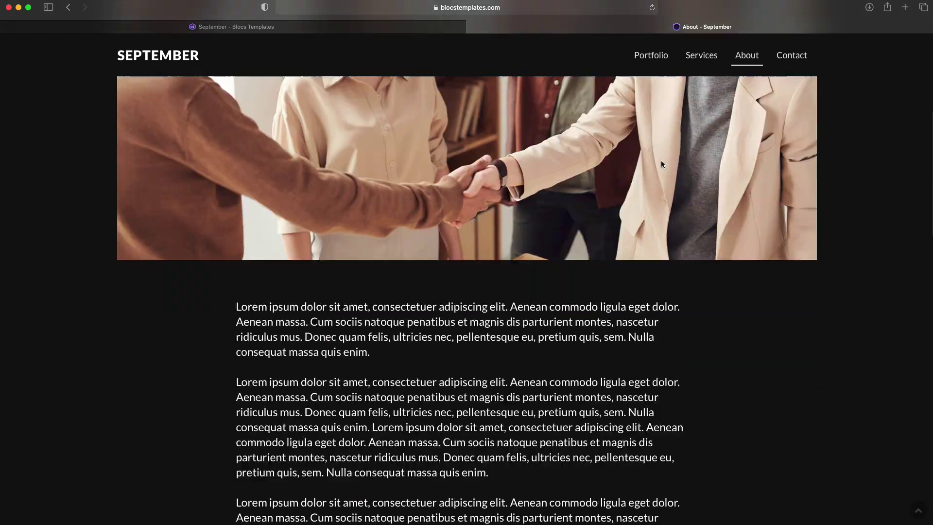
{"action": "scroll", "coordinate": [661, 164], "scroll_direction": "down", "scroll_amount": 10}
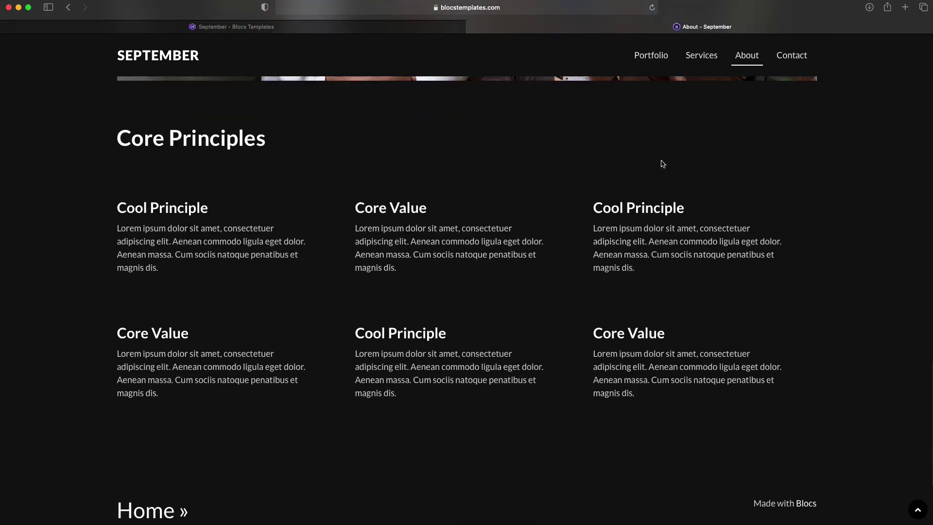
{"action": "scroll", "coordinate": [663, 163], "scroll_direction": "down", "scroll_amount": 4}
{"action": "scroll", "coordinate": [662, 164], "scroll_direction": "up", "scroll_amount": 15}
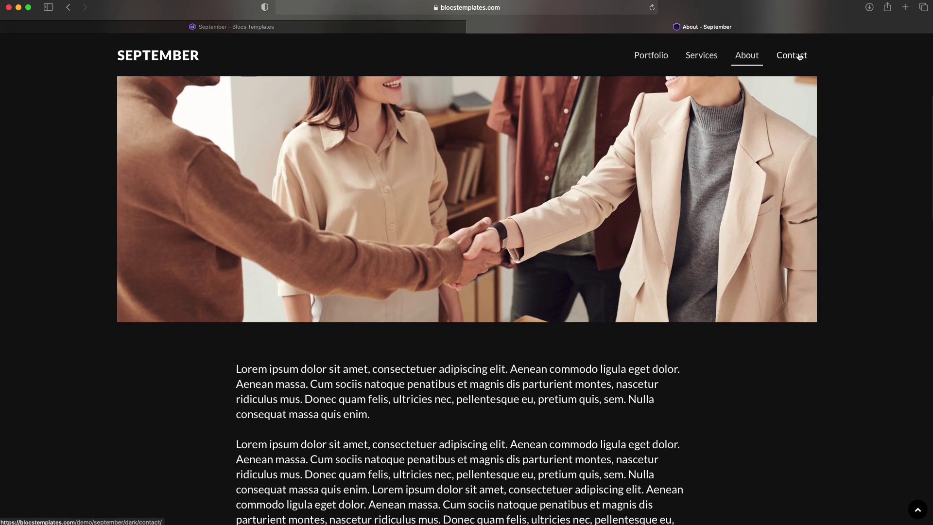
{"action": "left_click", "coordinate": [797, 54]}
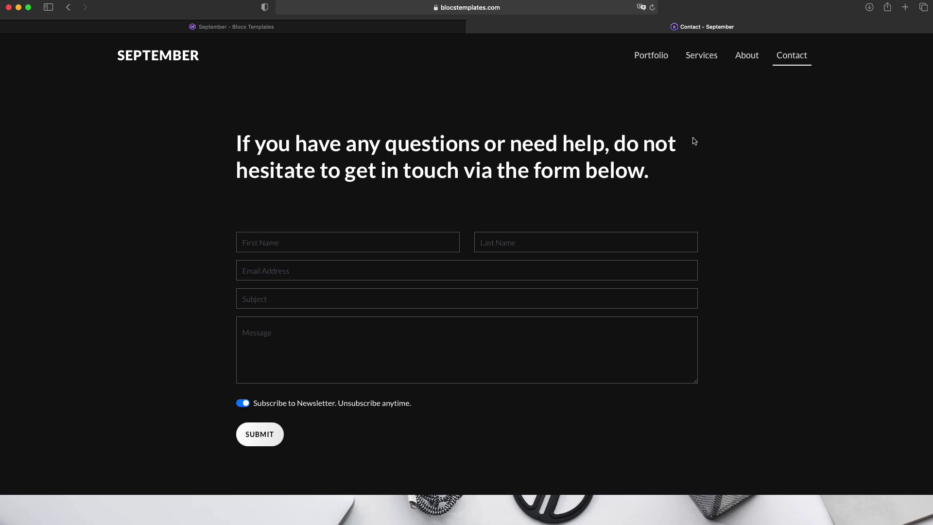
{"action": "scroll", "coordinate": [743, 134], "scroll_direction": "down", "scroll_amount": 12}
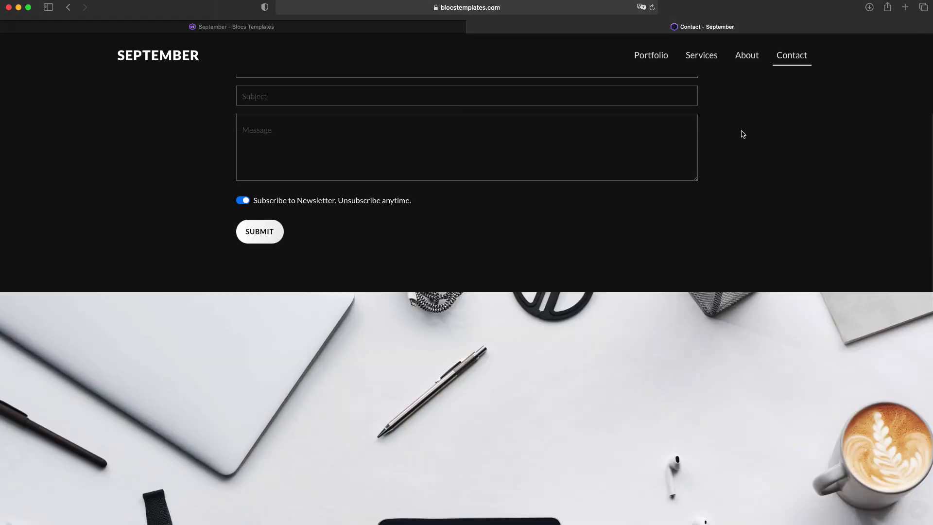
{"action": "scroll", "coordinate": [742, 133], "scroll_direction": "up", "scroll_amount": 12}
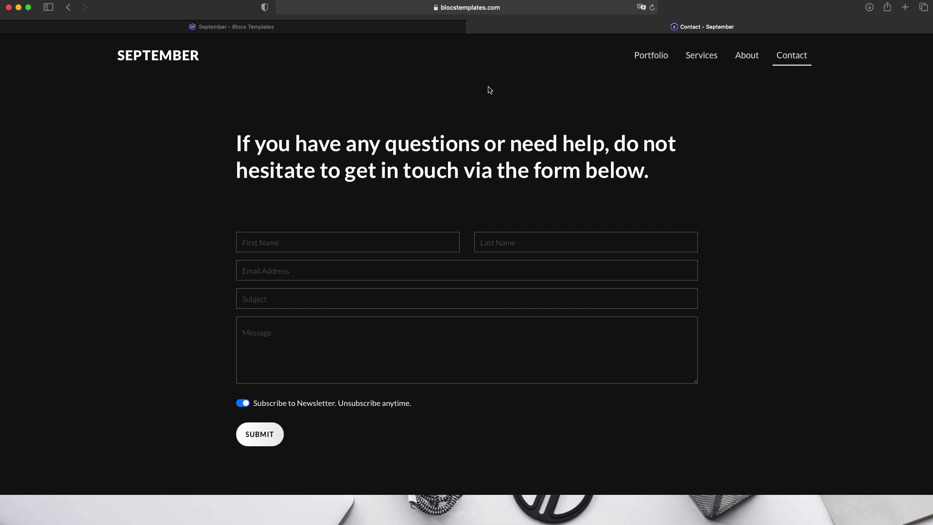
Open the light version of the September demo in a new tab and view its home page.
{"action": "left_click", "coordinate": [379, 30]}
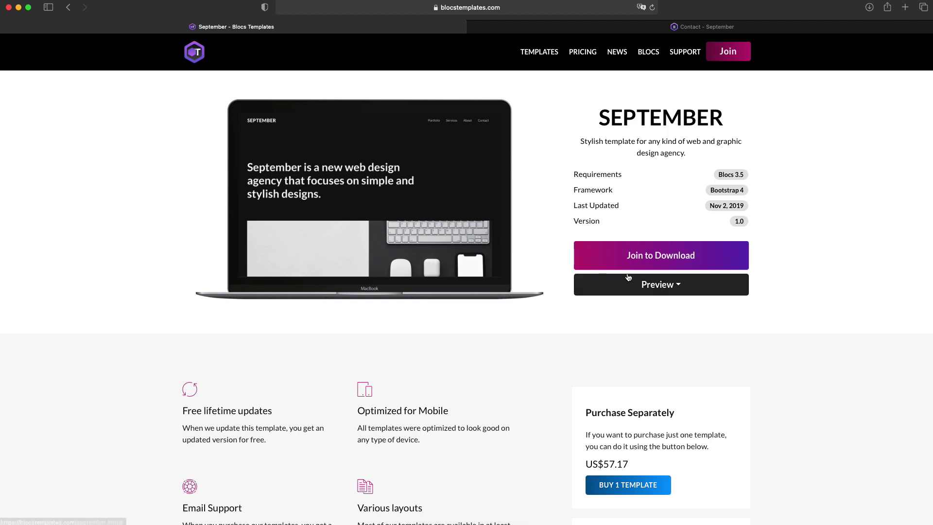
{"action": "left_click", "coordinate": [670, 285]}
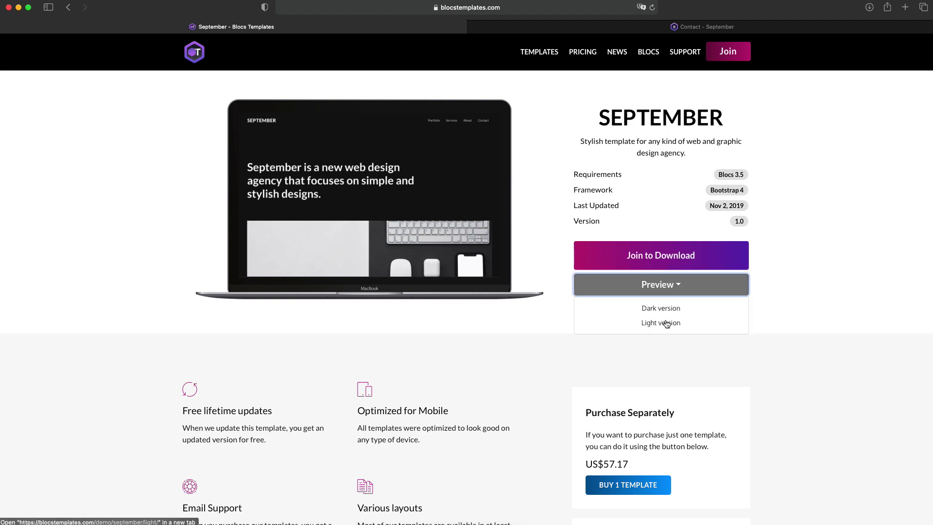
{"action": "left_click", "coordinate": [667, 324]}
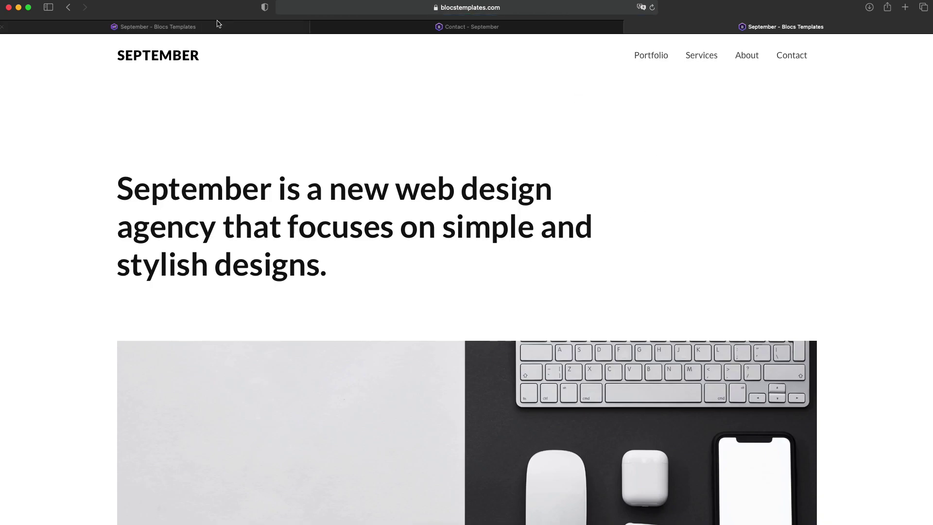
{"action": "left_click", "coordinate": [188, 26]}
{"action": "scroll", "coordinate": [380, 120], "scroll_direction": "down", "scroll_amount": 5}
{"action": "scroll", "coordinate": [380, 119], "scroll_direction": "down", "scroll_amount": 20}
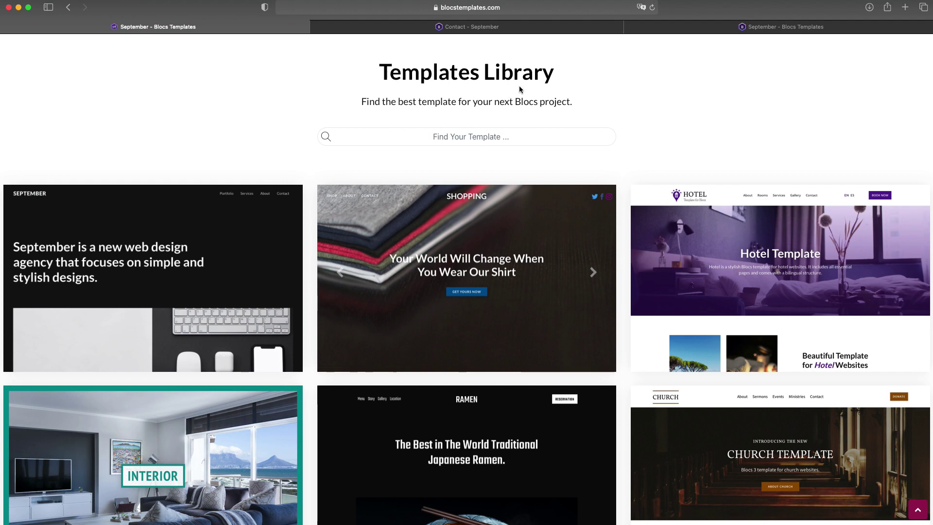
{"action": "left_click", "coordinate": [705, 26]}
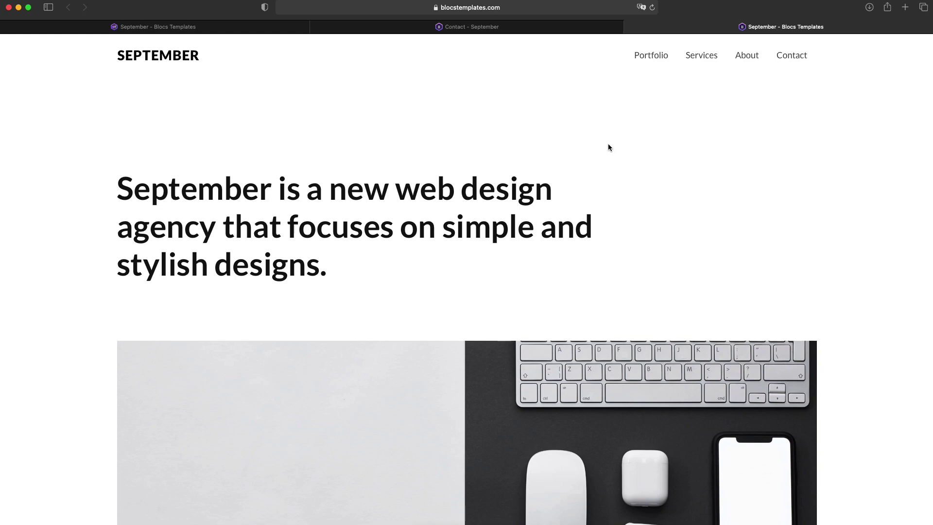
{"action": "scroll", "coordinate": [608, 149], "scroll_direction": "down", "scroll_amount": 15}
{"action": "scroll", "coordinate": [563, 150], "scroll_direction": "down", "scroll_amount": 12}
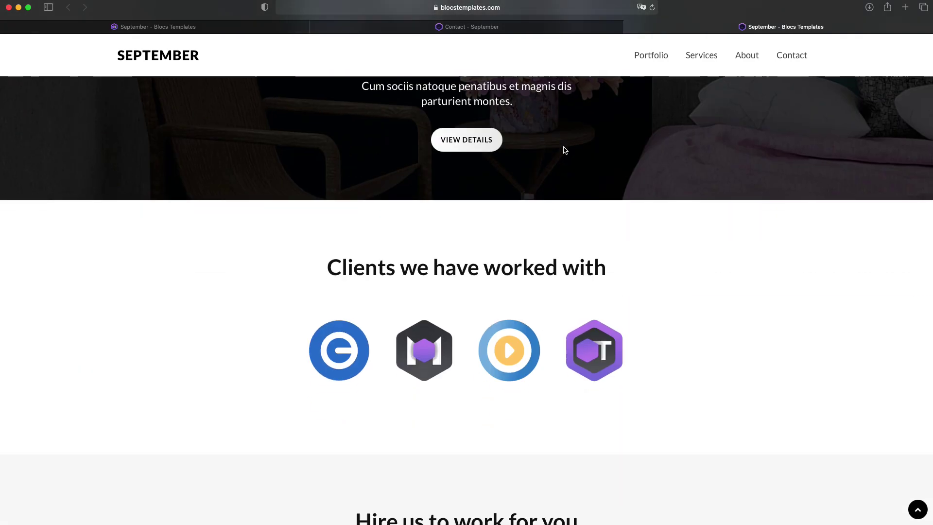
{"action": "scroll", "coordinate": [685, 100], "scroll_direction": "up", "scroll_amount": 20}
{"action": "left_click", "coordinate": [655, 59]}
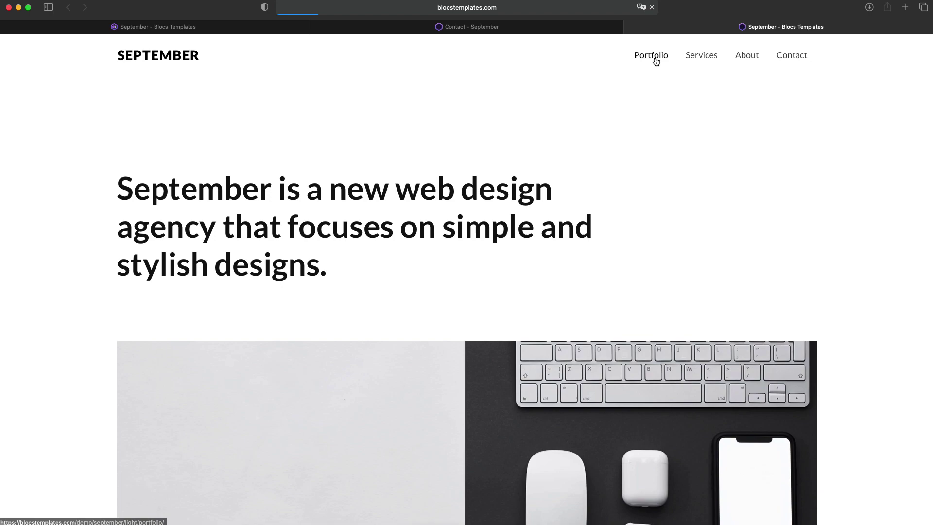
{"action": "scroll", "coordinate": [652, 97], "scroll_direction": "down", "scroll_amount": 15}
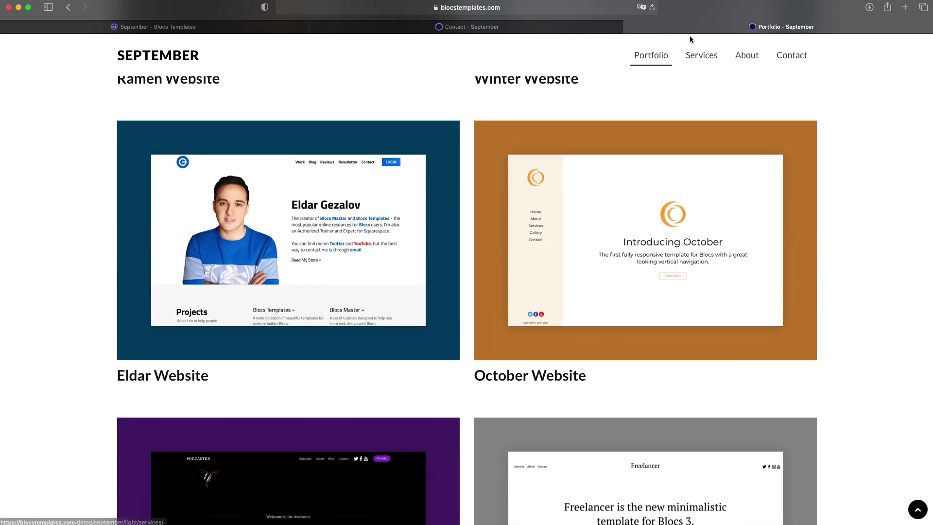
{"action": "left_click", "coordinate": [701, 55]}
{"action": "scroll", "coordinate": [643, 116], "scroll_direction": "down", "scroll_amount": 15}
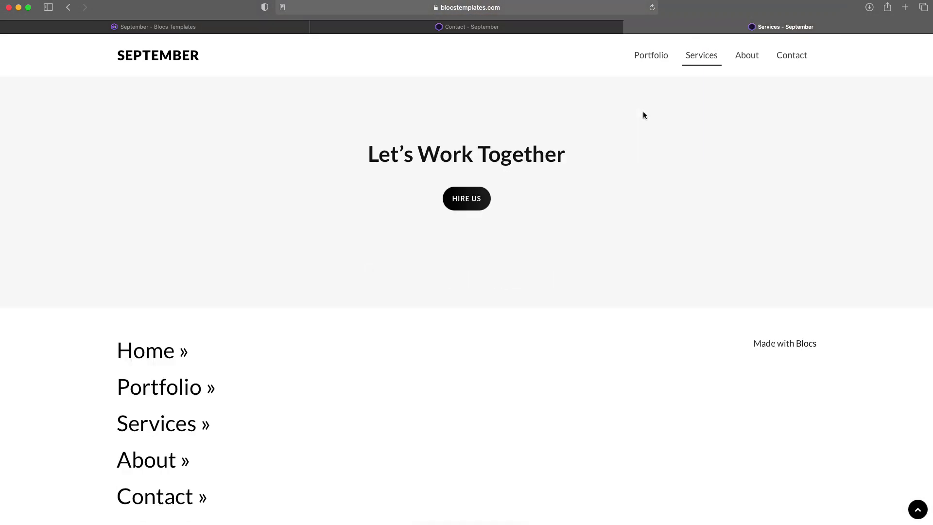
{"action": "scroll", "coordinate": [643, 115], "scroll_direction": "up", "scroll_amount": 15}
{"action": "left_click", "coordinate": [749, 56]}
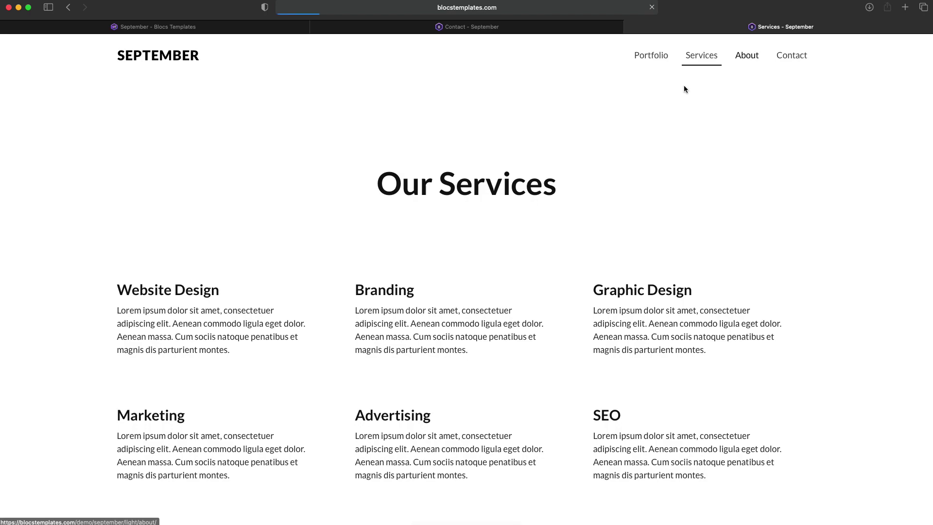
{"action": "scroll", "coordinate": [722, 107], "scroll_direction": "down", "scroll_amount": 10}
{"action": "scroll", "coordinate": [722, 110], "scroll_direction": "down", "scroll_amount": 15}
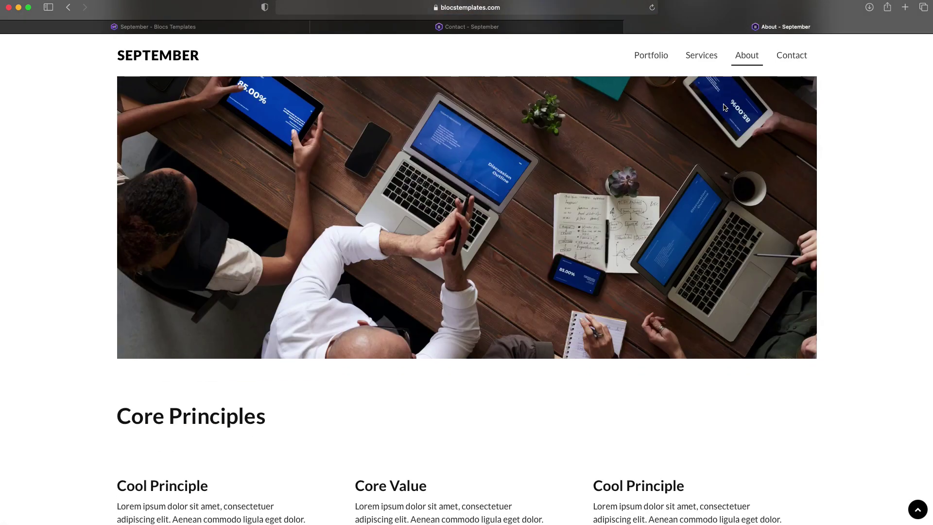
{"action": "scroll", "coordinate": [677, 111], "scroll_direction": "up", "scroll_amount": 20}
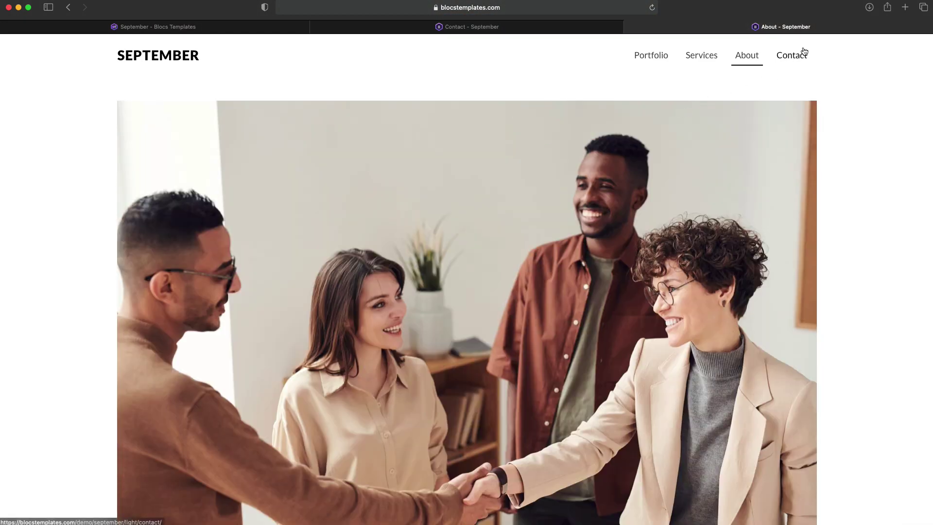
{"action": "left_click", "coordinate": [793, 57]}
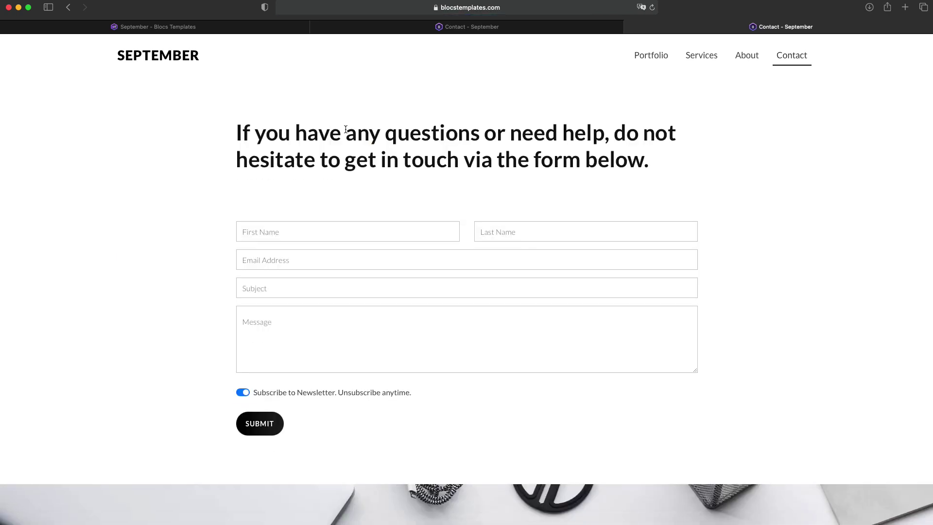
{"action": "left_click", "coordinate": [306, 240]}
{"action": "left_click", "coordinate": [504, 243]}
{"action": "left_click", "coordinate": [412, 273]}
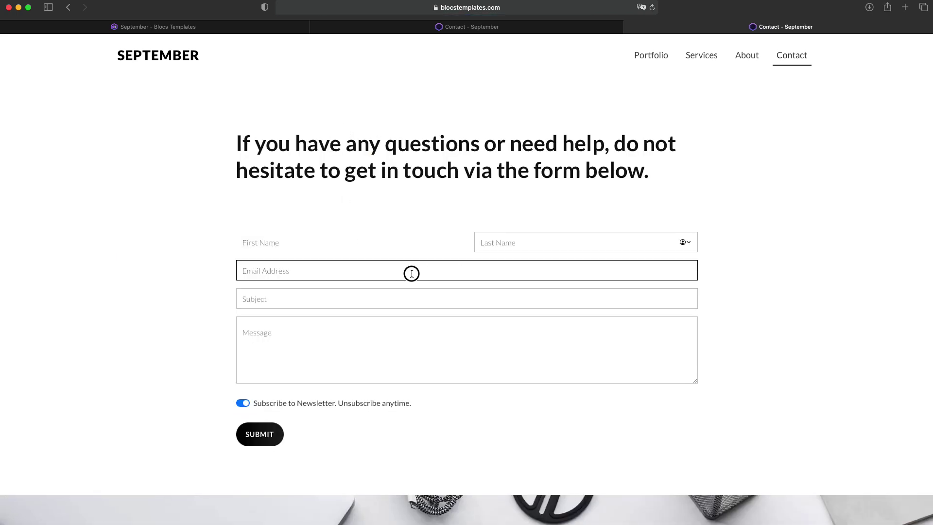
{"action": "left_click", "coordinate": [418, 306]}
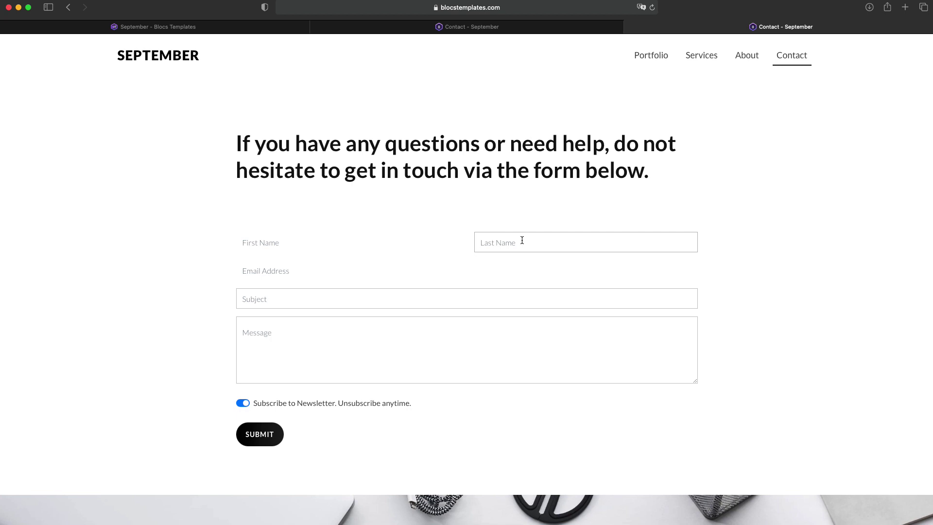
{"action": "left_click", "coordinate": [320, 249]}
{"action": "left_click", "coordinate": [462, 272]}
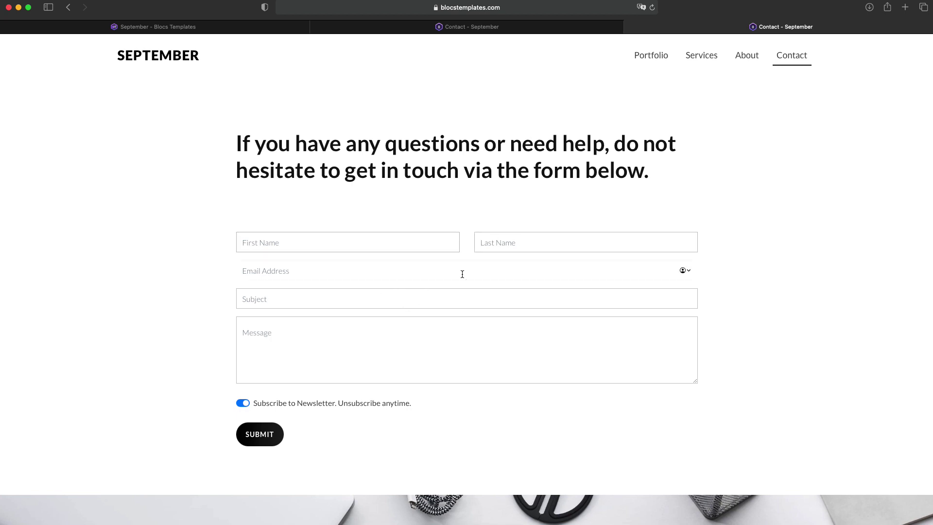
{"action": "left_click", "coordinate": [451, 27]}
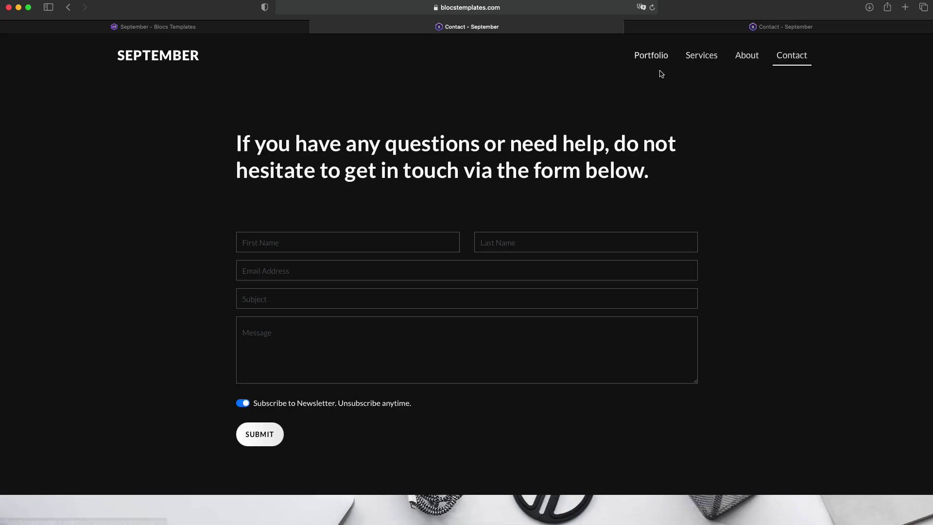
{"action": "left_click", "coordinate": [344, 245]}
{"action": "left_click", "coordinate": [562, 243]}
{"action": "left_click", "coordinate": [464, 264]}
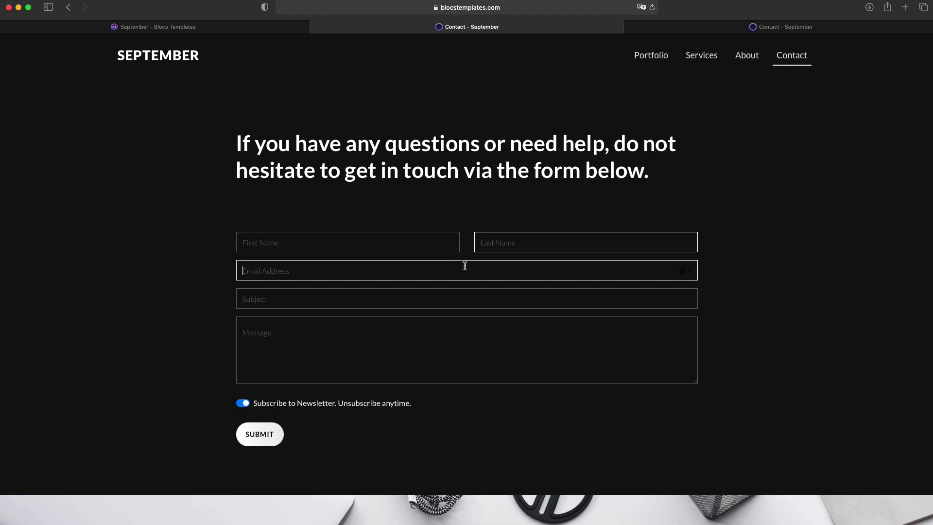
{"action": "left_click", "coordinate": [421, 320]}
{"action": "left_click", "coordinate": [423, 299]}
{"action": "left_click", "coordinate": [420, 321]}
{"action": "left_click", "coordinate": [387, 242]}
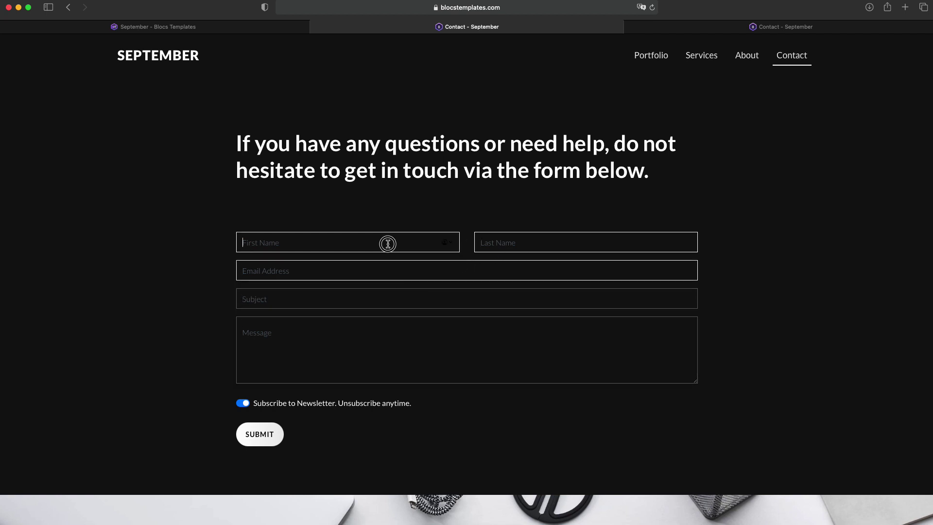
{"action": "left_click", "coordinate": [334, 269]}
{"action": "left_click", "coordinate": [327, 238]}
{"action": "left_click", "coordinate": [457, 303]}
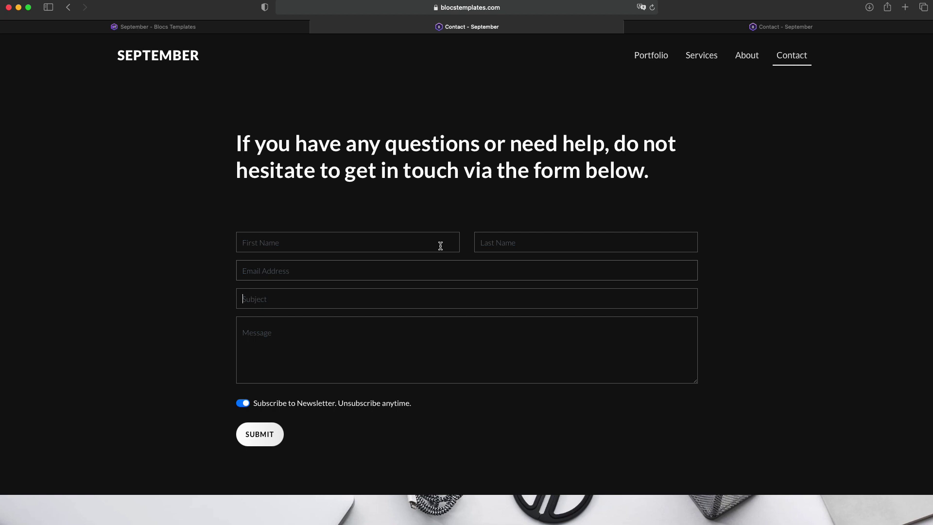
{"action": "left_click", "coordinate": [421, 249]}
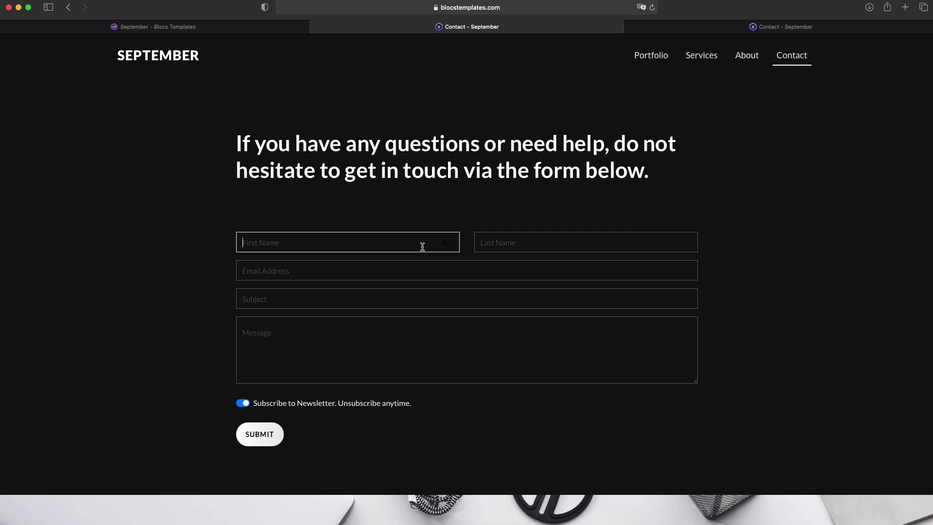
{"action": "left_click", "coordinate": [717, 28]}
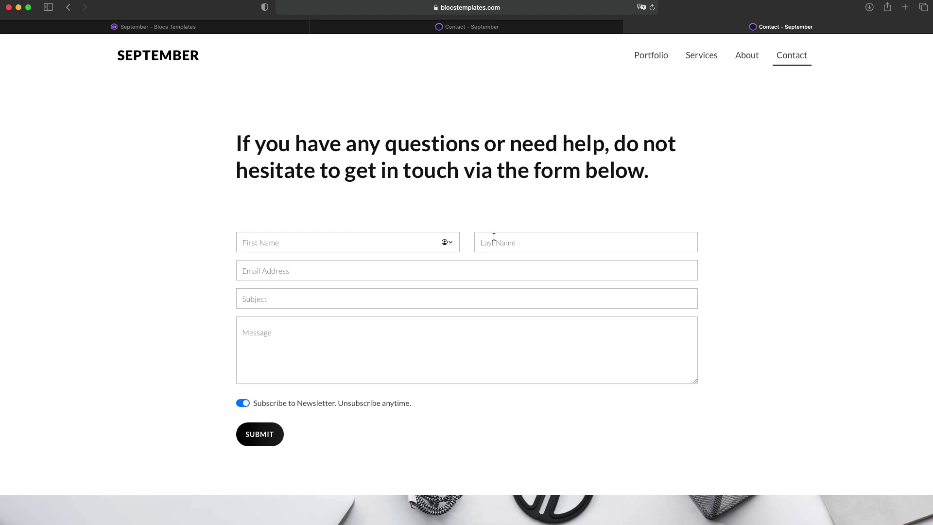
{"action": "left_click", "coordinate": [497, 239]}
{"action": "left_click", "coordinate": [410, 236]}
{"action": "left_click", "coordinate": [531, 240]}
{"action": "left_click", "coordinate": [398, 240]}
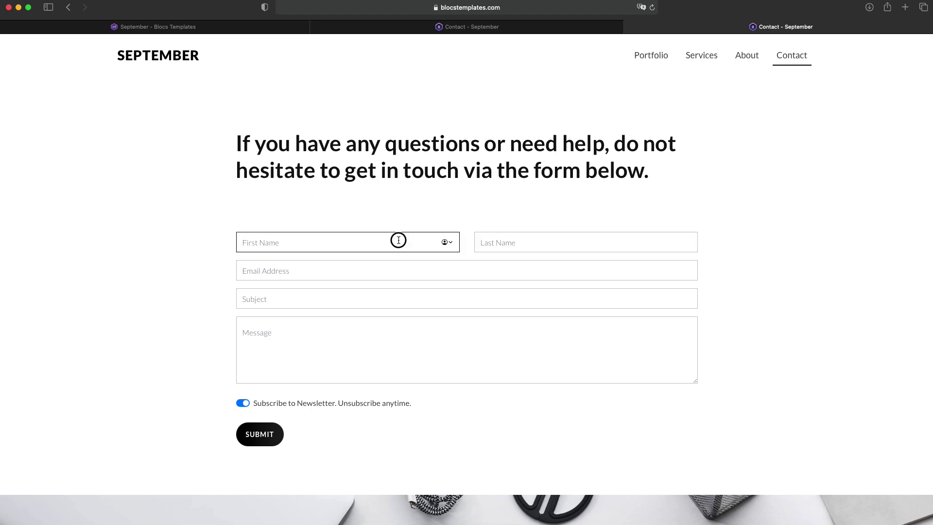
{"action": "left_click", "coordinate": [501, 241]}
{"action": "left_click", "coordinate": [679, 198]}
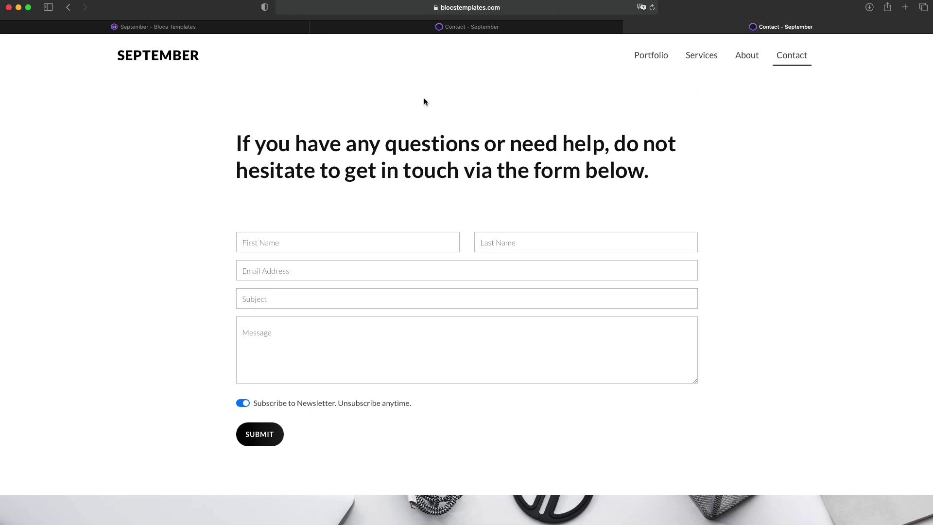
{"action": "scroll", "coordinate": [428, 100], "scroll_direction": "down", "scroll_amount": 8}
{"action": "scroll", "coordinate": [435, 103], "scroll_direction": "up", "scroll_amount": 7}
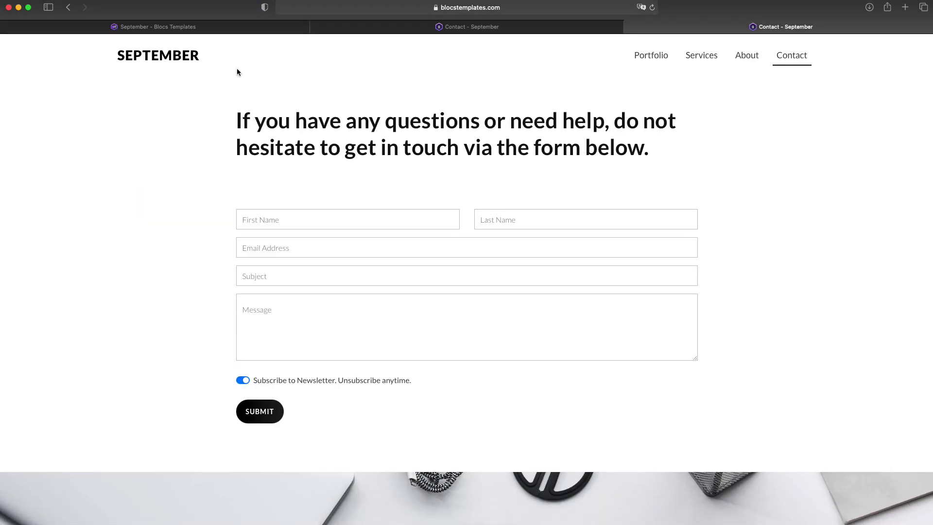
{"action": "left_click", "coordinate": [162, 57]}
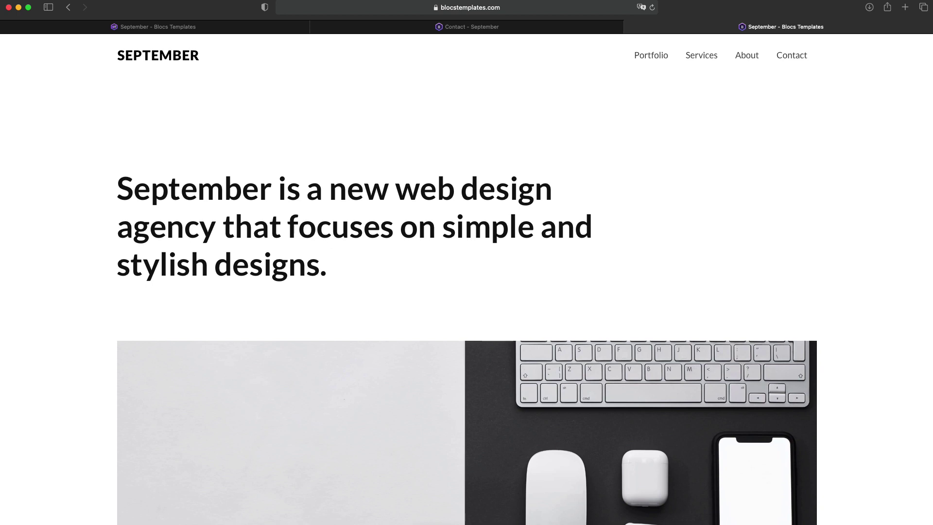
Bring up the September template folder and look through the Services, About and Contact .bex files.
{"action": "key", "text": "super+Tab"}
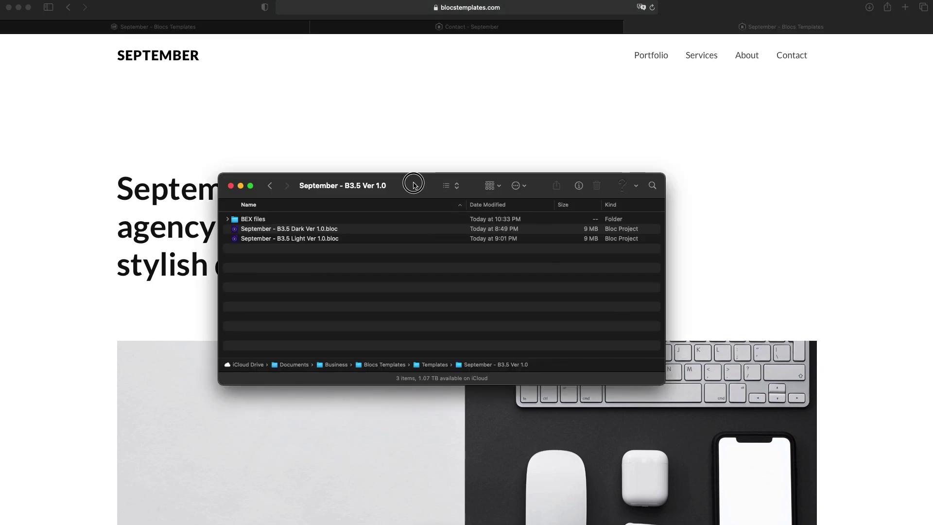
{"action": "left_click_drag", "start_coordinate": [416, 181], "coordinate": [424, 173]}
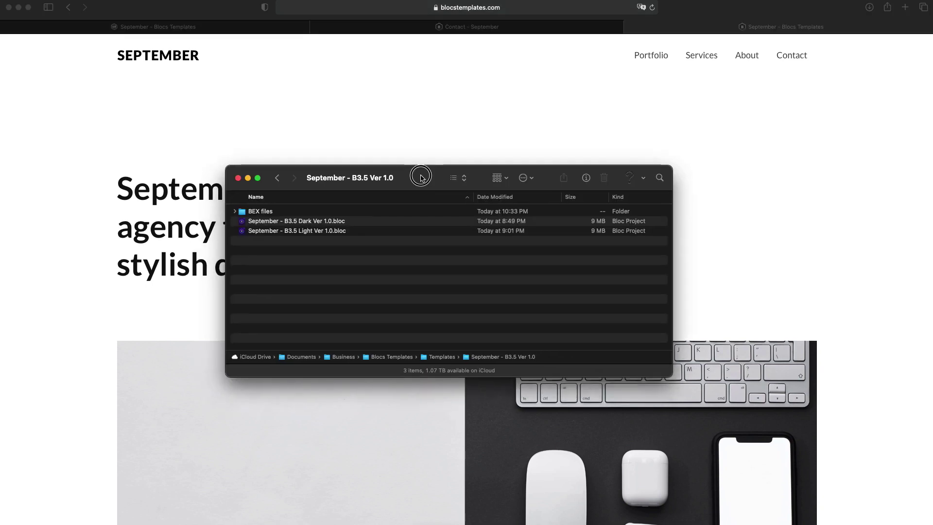
{"action": "left_click", "coordinate": [235, 212]}
{"action": "left_click", "coordinate": [282, 270]}
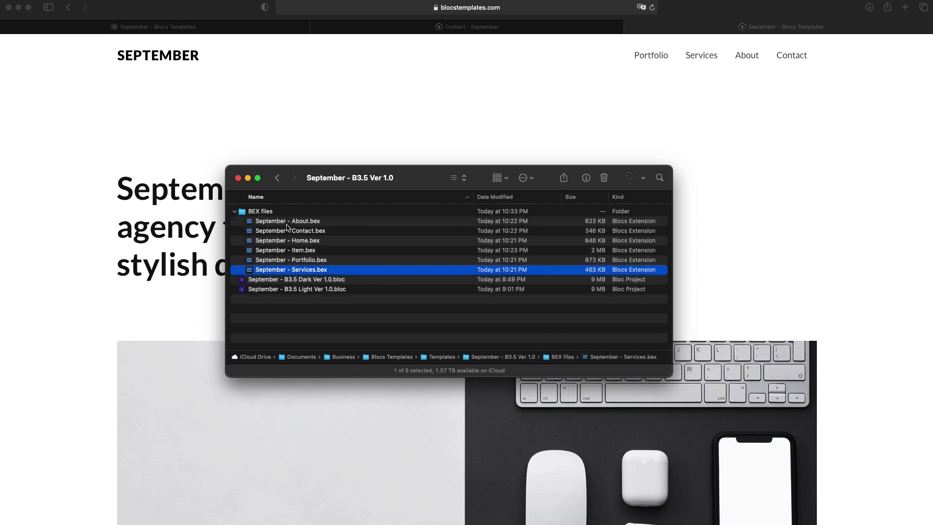
{"action": "left_click", "coordinate": [287, 224]}
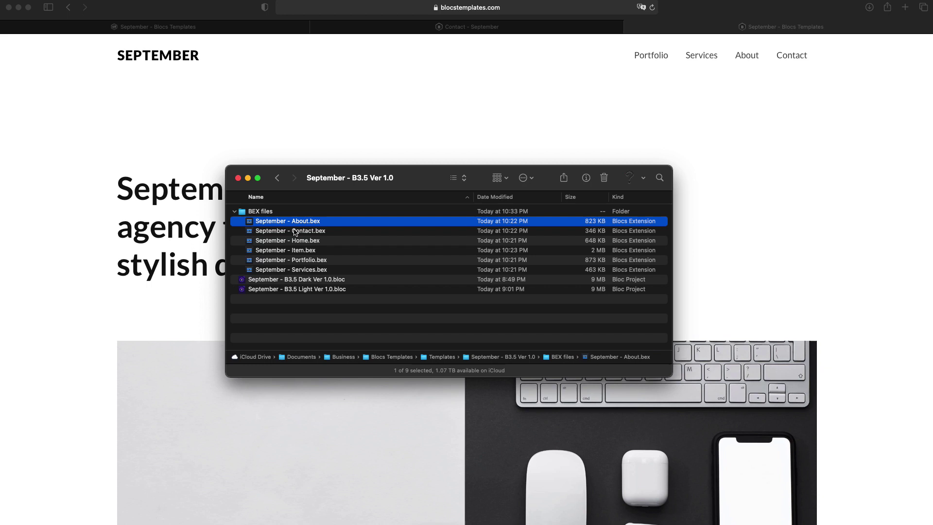
{"action": "left_click", "coordinate": [303, 233]}
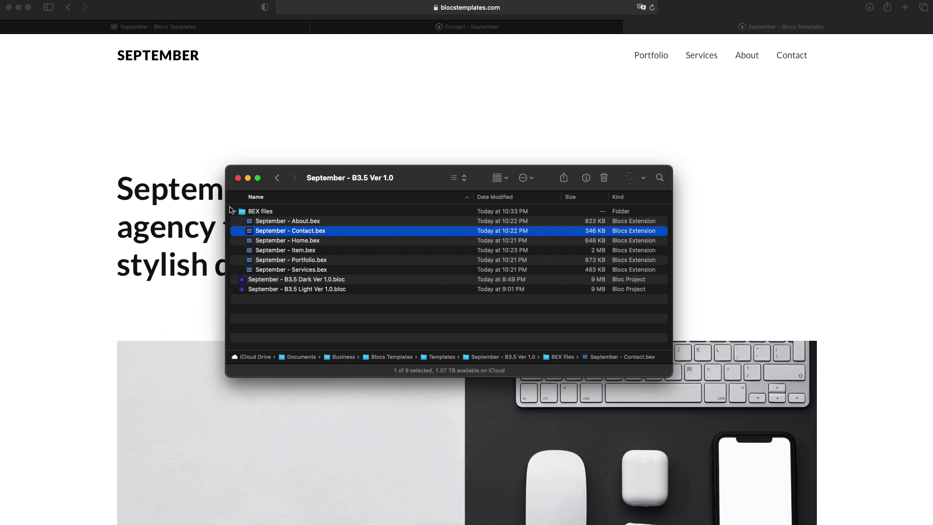
{"action": "left_click", "coordinate": [293, 222]}
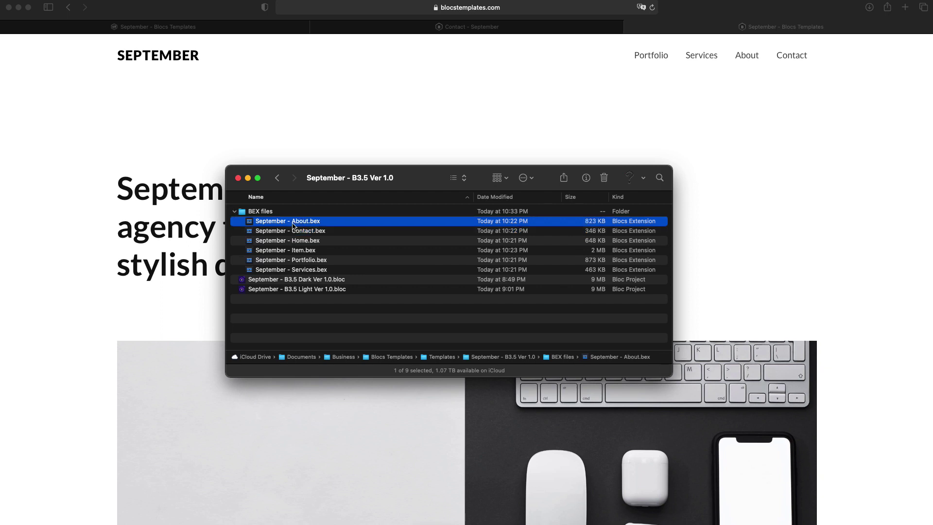
Drag September - B3.5 Dark Ver 1.0.bloc onto Blocs to open the dark project.
{"action": "left_click", "coordinate": [235, 211]}
{"action": "left_click", "coordinate": [326, 222]}
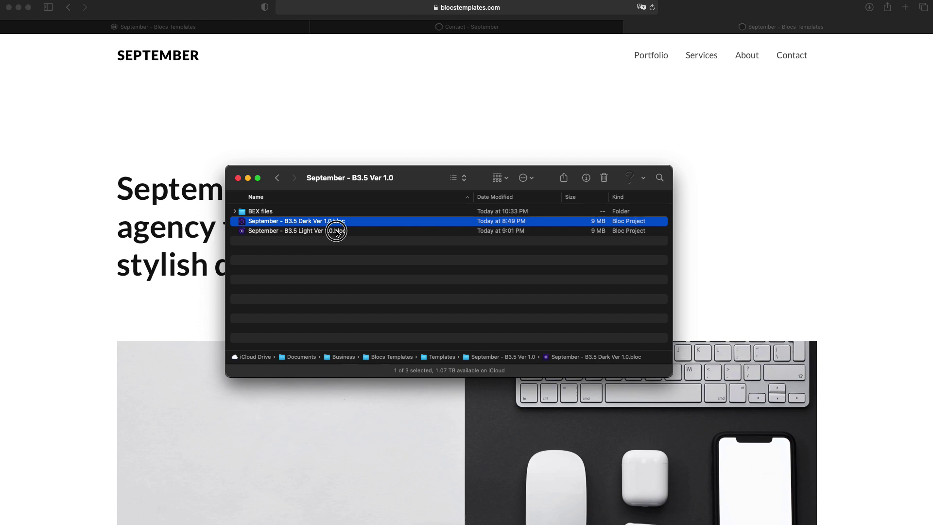
{"action": "left_click", "coordinate": [335, 231]}
{"action": "left_click", "coordinate": [332, 222]}
{"action": "left_click", "coordinate": [333, 231]}
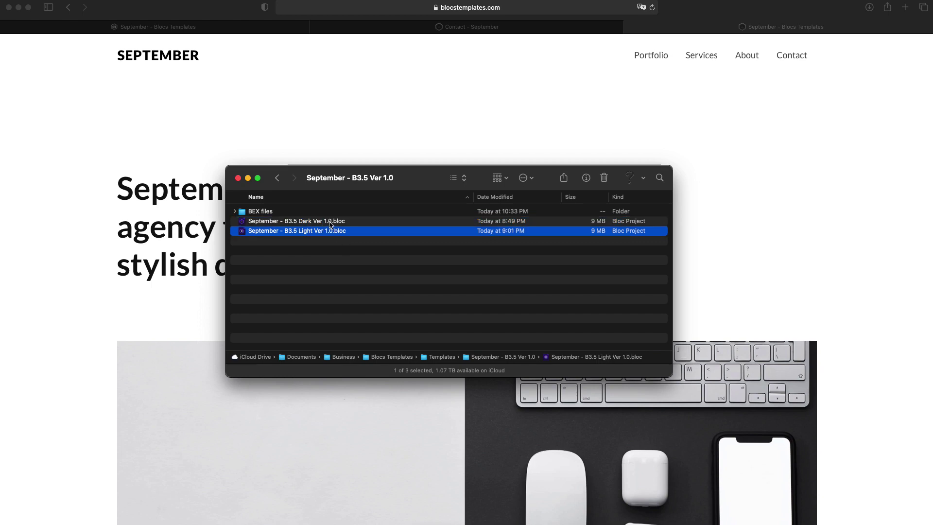
{"action": "left_click", "coordinate": [326, 223]}
{"action": "left_click_drag", "start_coordinate": [323, 223], "coordinate": [479, 435]}
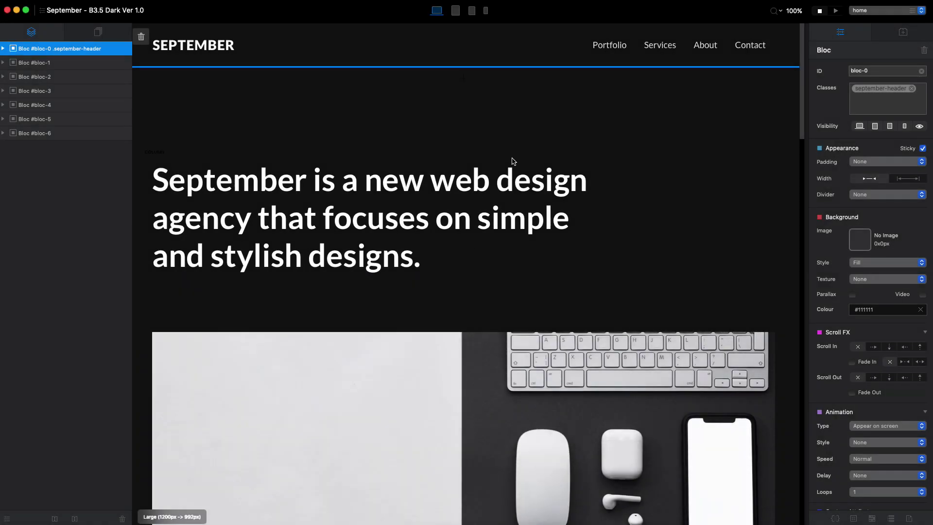
Scroll through the dark home page, then switch the canvas to the contact page.
{"action": "scroll", "coordinate": [512, 161], "scroll_direction": "down", "scroll_amount": 10}
{"action": "scroll", "coordinate": [511, 162], "scroll_direction": "up", "scroll_amount": 5}
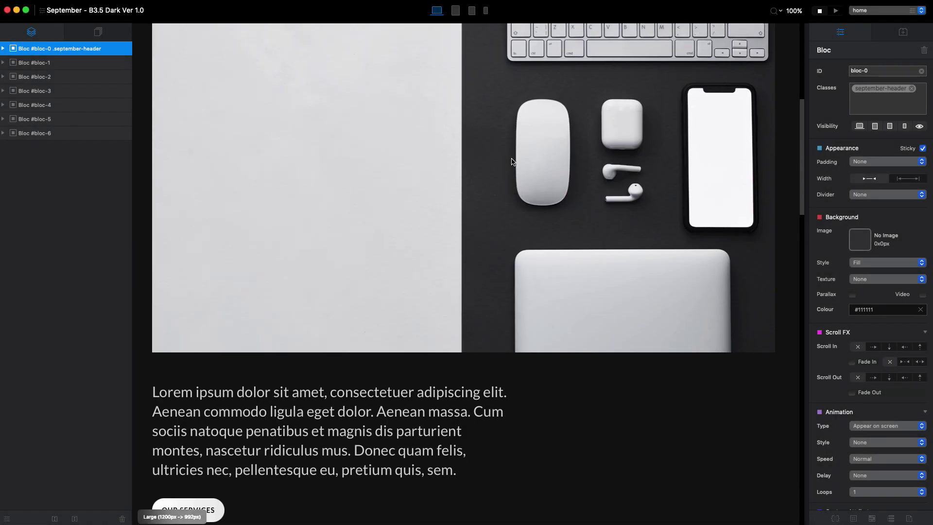
{"action": "scroll", "coordinate": [512, 161], "scroll_direction": "up", "scroll_amount": 8}
{"action": "scroll", "coordinate": [511, 162], "scroll_direction": "down", "scroll_amount": 20}
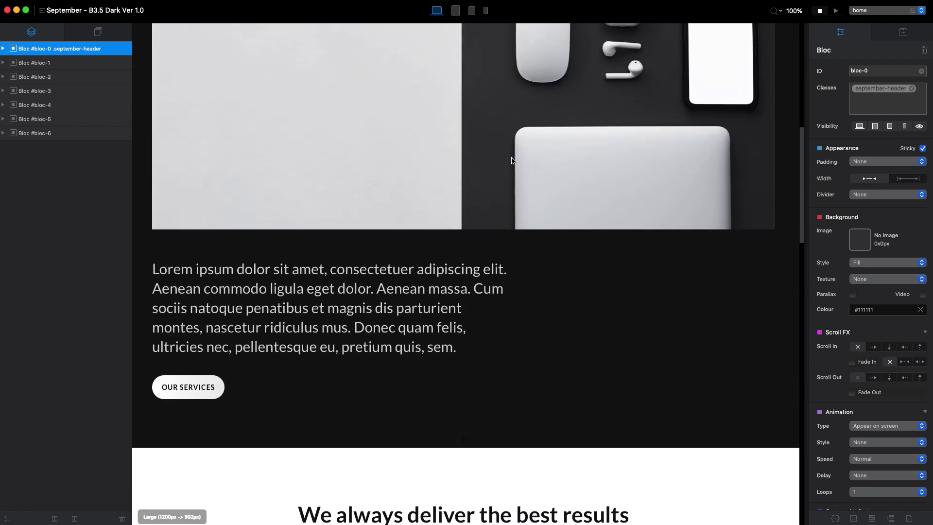
{"action": "scroll", "coordinate": [512, 162], "scroll_direction": "down", "scroll_amount": 3}
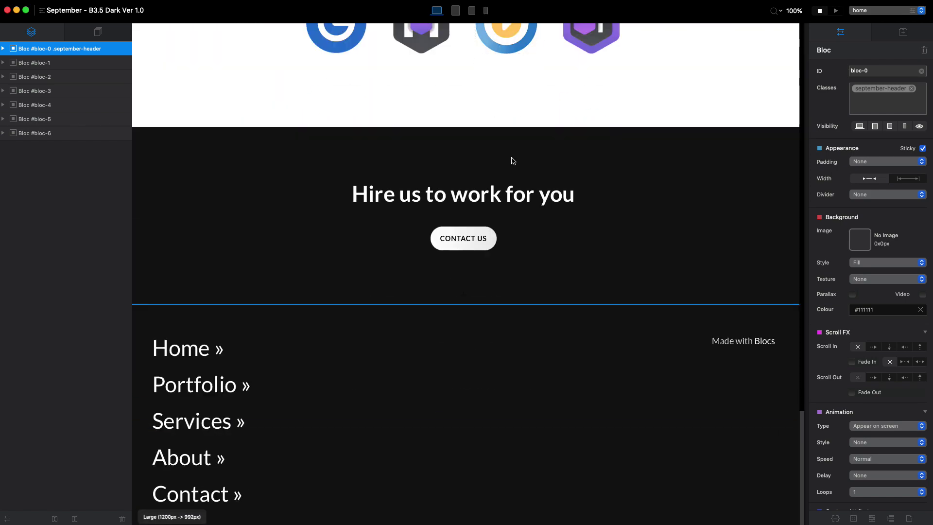
{"action": "scroll", "coordinate": [511, 159], "scroll_direction": "up", "scroll_amount": 20}
{"action": "left_click", "coordinate": [862, 11]}
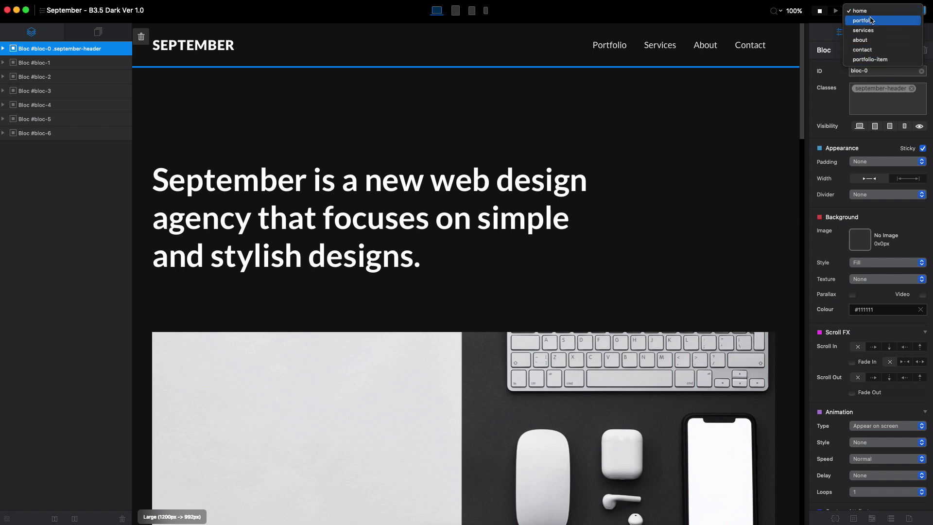
{"action": "left_click", "coordinate": [863, 50]}
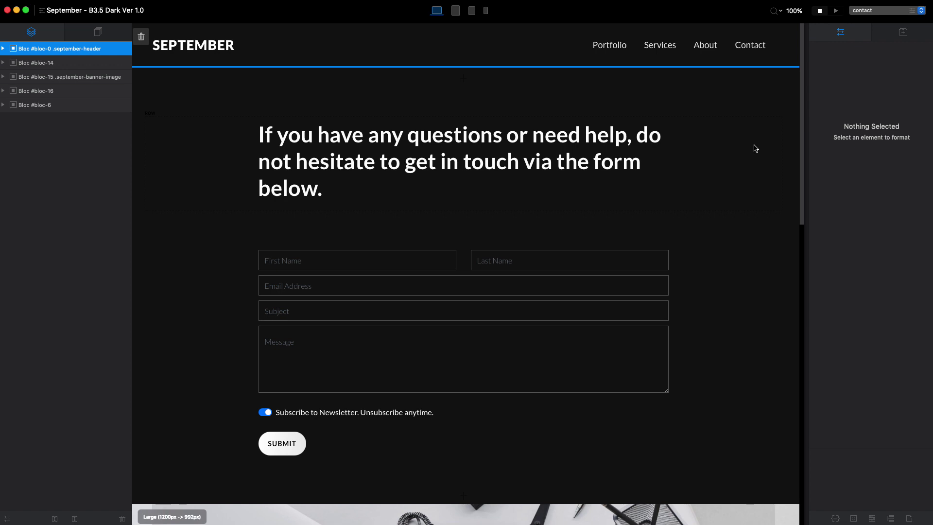
Select the First Name, Last Name, Email and Subject fields, then the whole contact form.
{"action": "left_click", "coordinate": [420, 275]}
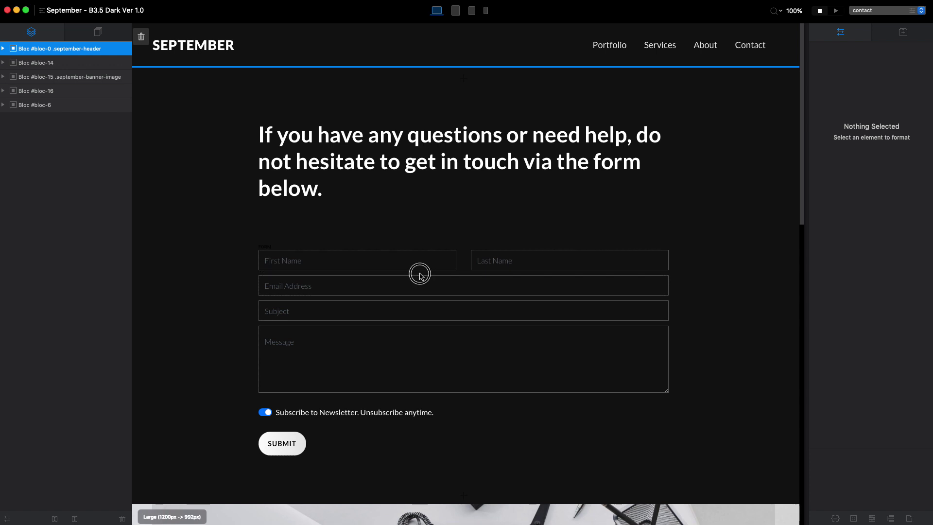
{"action": "left_click", "coordinate": [378, 263]}
{"action": "left_click", "coordinate": [502, 271]}
{"action": "left_click", "coordinate": [475, 291]}
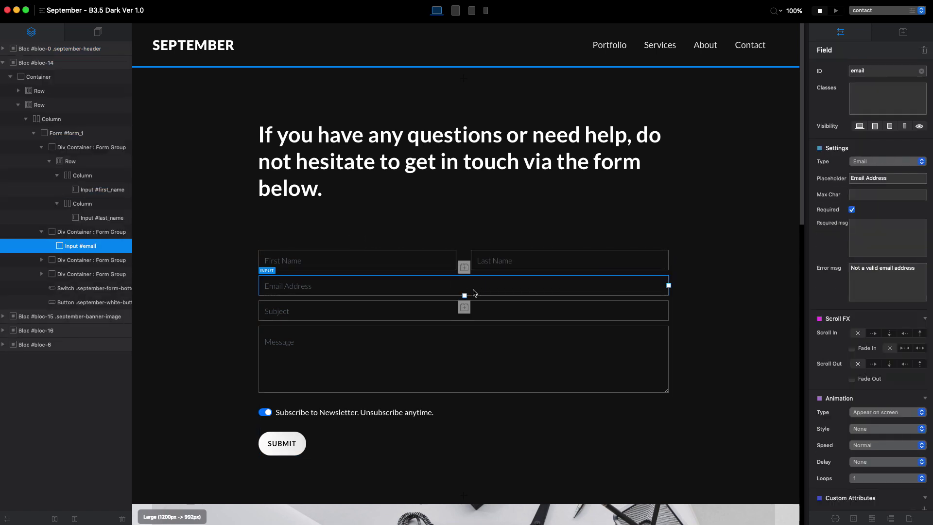
{"action": "left_click", "coordinate": [420, 313]}
{"action": "left_click", "coordinate": [416, 276]}
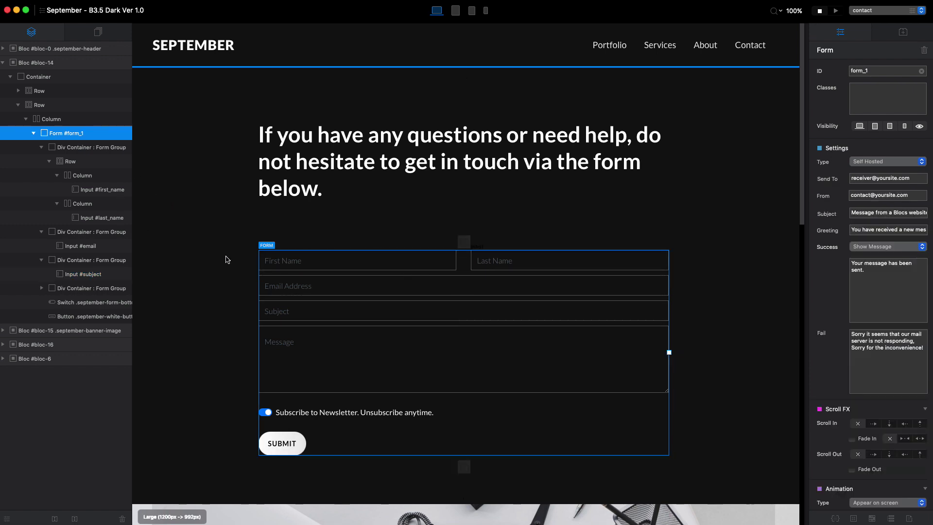
{"action": "left_click", "coordinate": [52, 137]}
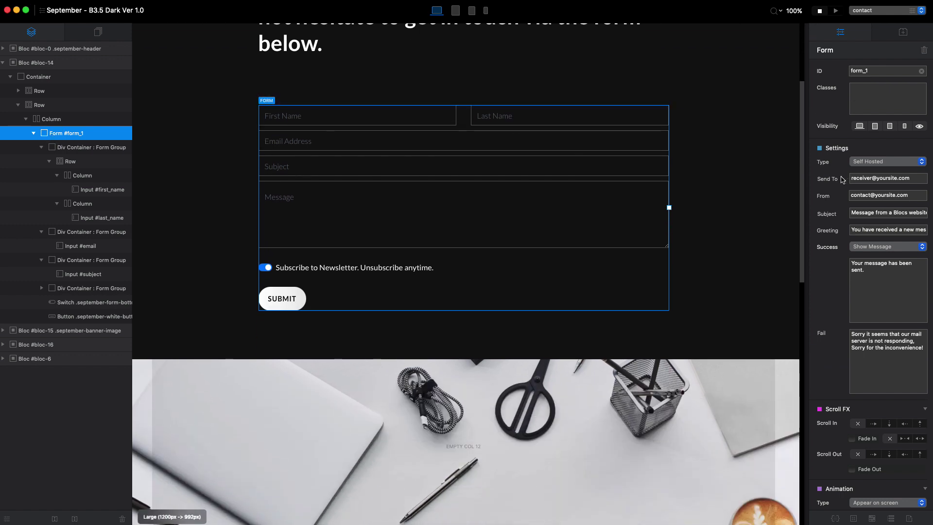
{"action": "triple_click", "coordinate": [883, 181]}
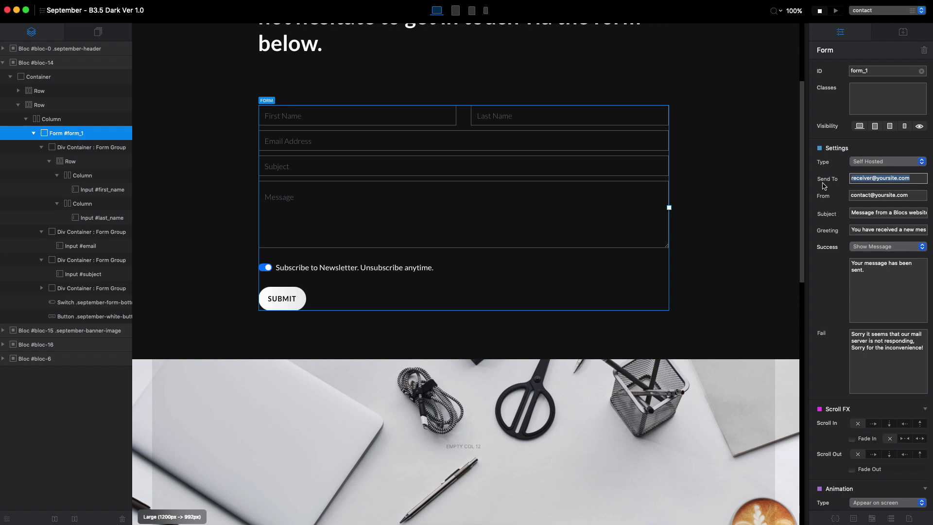
{"action": "double_click", "coordinate": [886, 195]}
{"action": "double_click", "coordinate": [886, 179]}
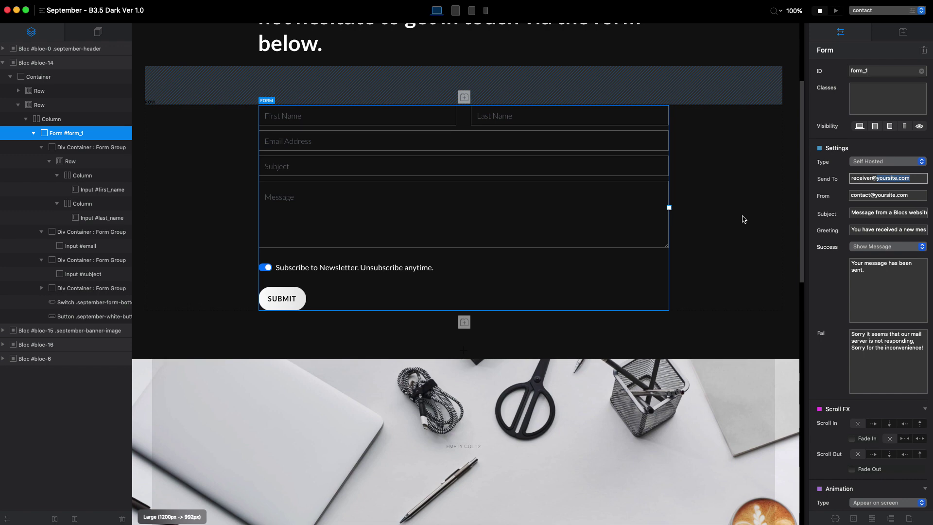
{"action": "scroll", "coordinate": [742, 219], "scroll_direction": "up", "scroll_amount": 3}
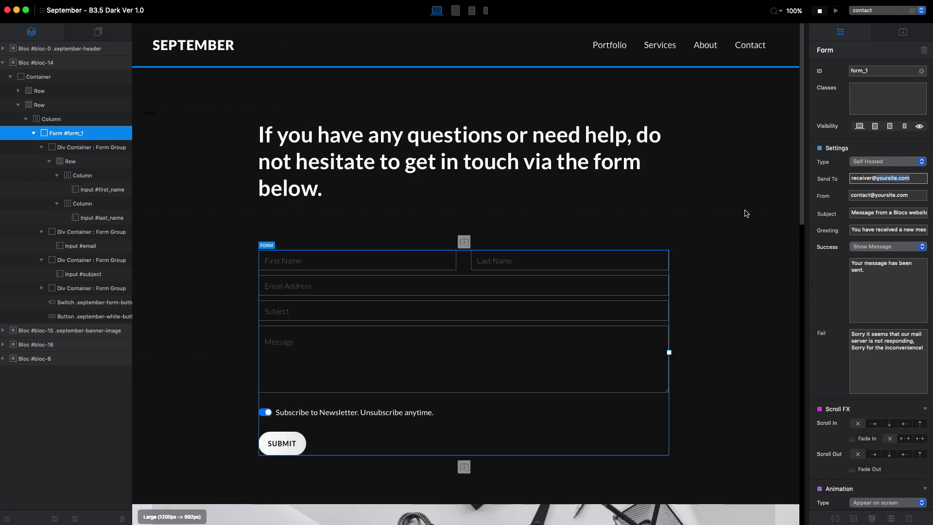
Switch to the portfolio-item page and scroll through its Company Website project showcase.
{"action": "left_click", "coordinate": [883, 7]}
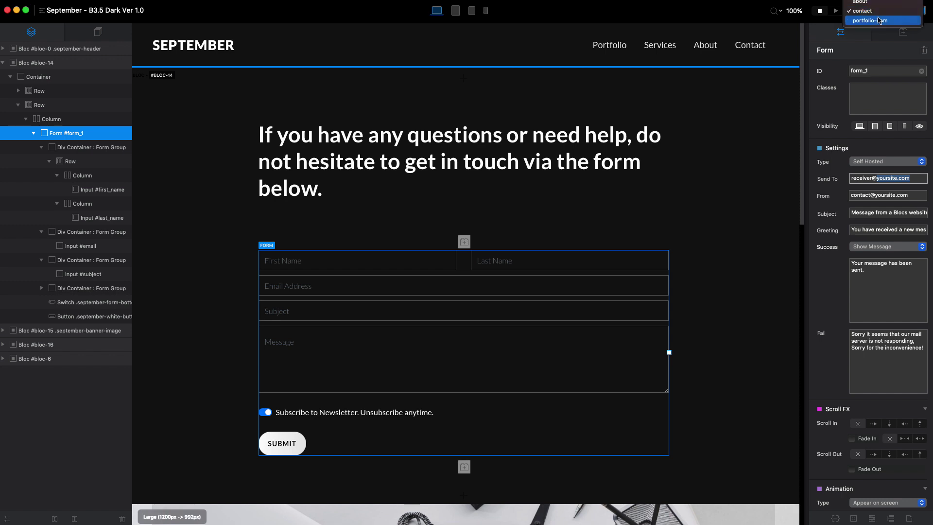
{"action": "left_click", "coordinate": [880, 20]}
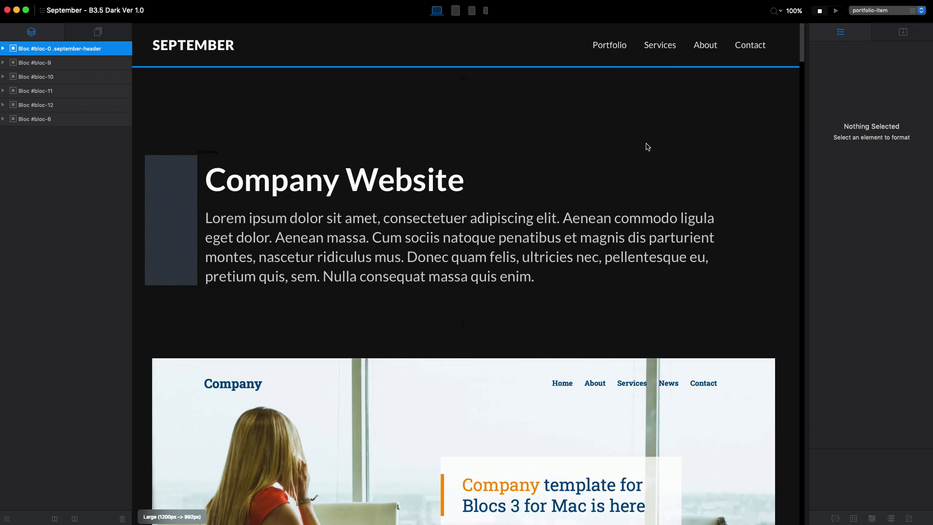
{"action": "scroll", "coordinate": [647, 146], "scroll_direction": "down", "scroll_amount": 20}
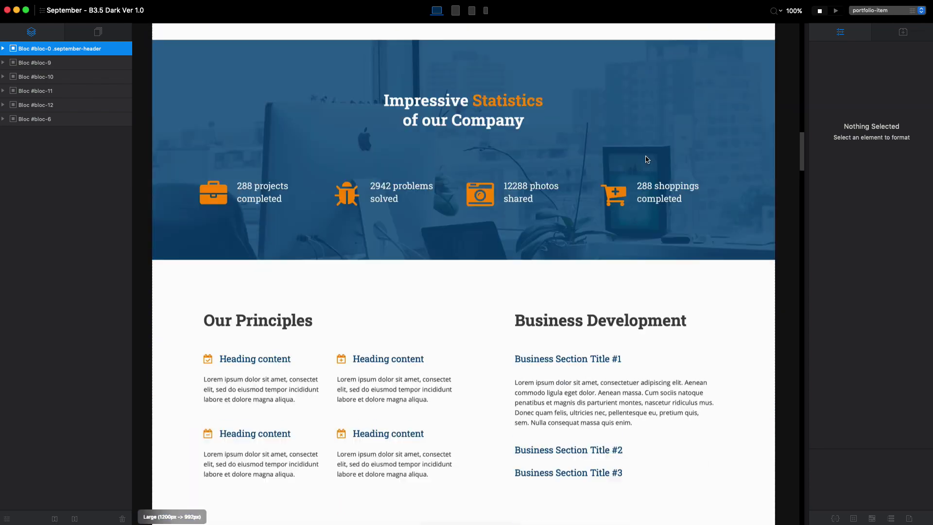
{"action": "scroll", "coordinate": [647, 160], "scroll_direction": "down", "scroll_amount": 20}
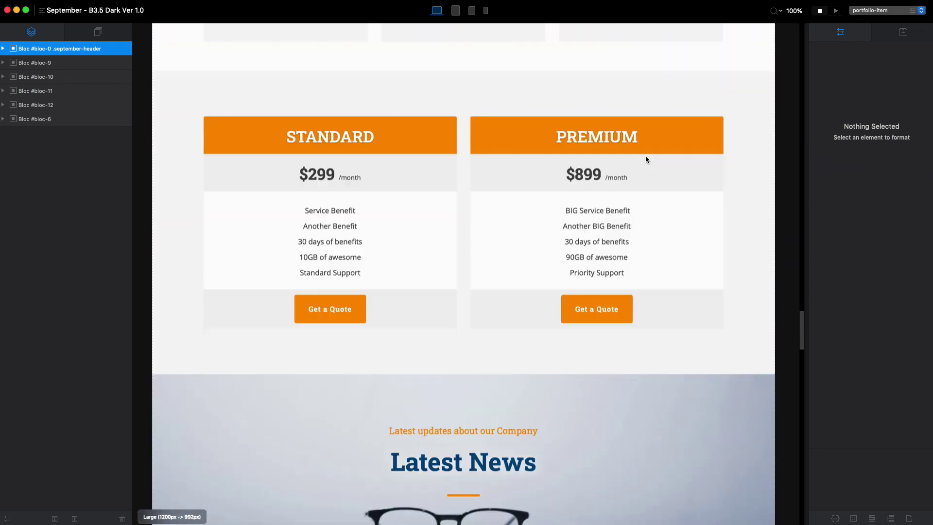
{"action": "scroll", "coordinate": [645, 160], "scroll_direction": "down", "scroll_amount": 20}
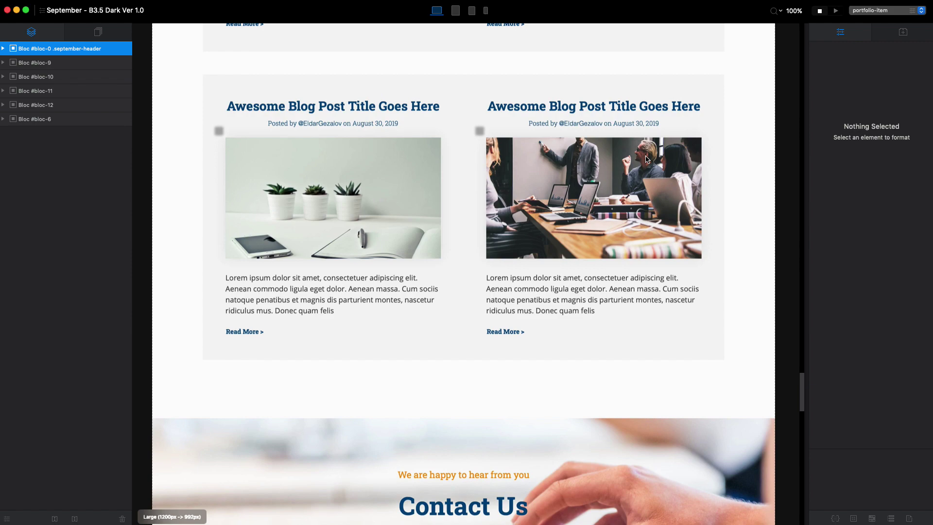
{"action": "scroll", "coordinate": [646, 160], "scroll_direction": "down", "scroll_amount": 2}
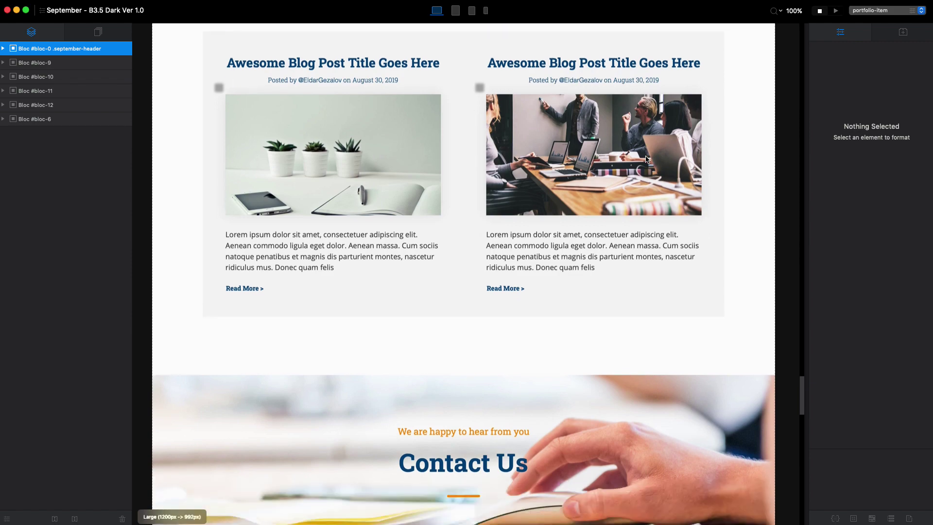
{"action": "scroll", "coordinate": [608, 209], "scroll_direction": "down", "scroll_amount": 20}
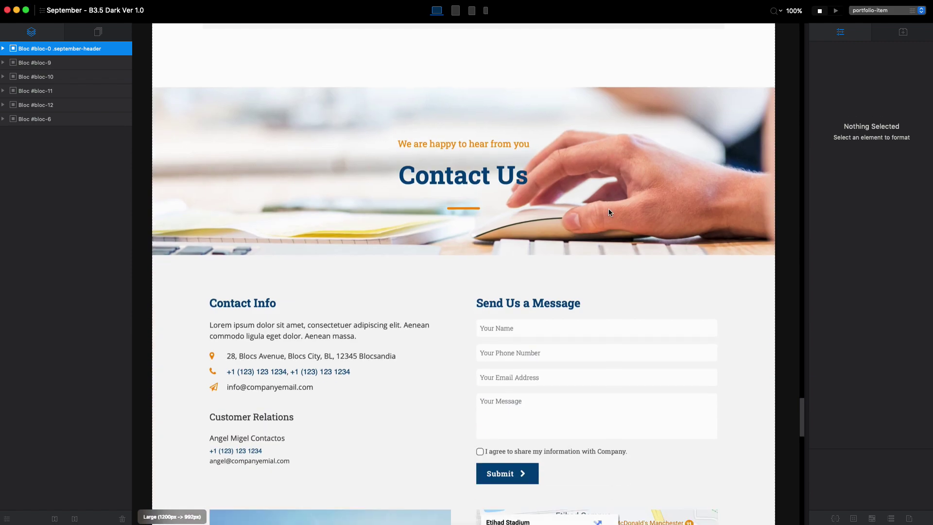
{"action": "scroll", "coordinate": [609, 214], "scroll_direction": "down", "scroll_amount": 20}
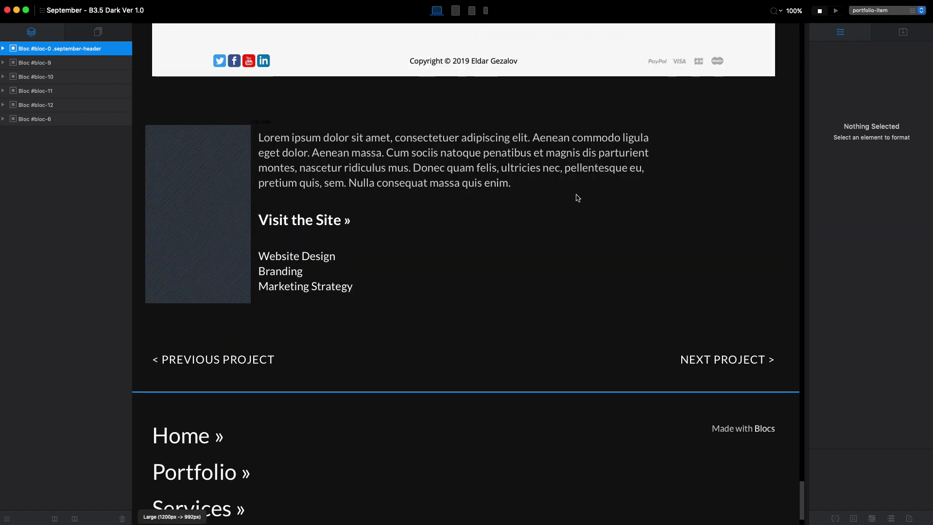
{"action": "scroll", "coordinate": [550, 246], "scroll_direction": "up", "scroll_amount": 20}
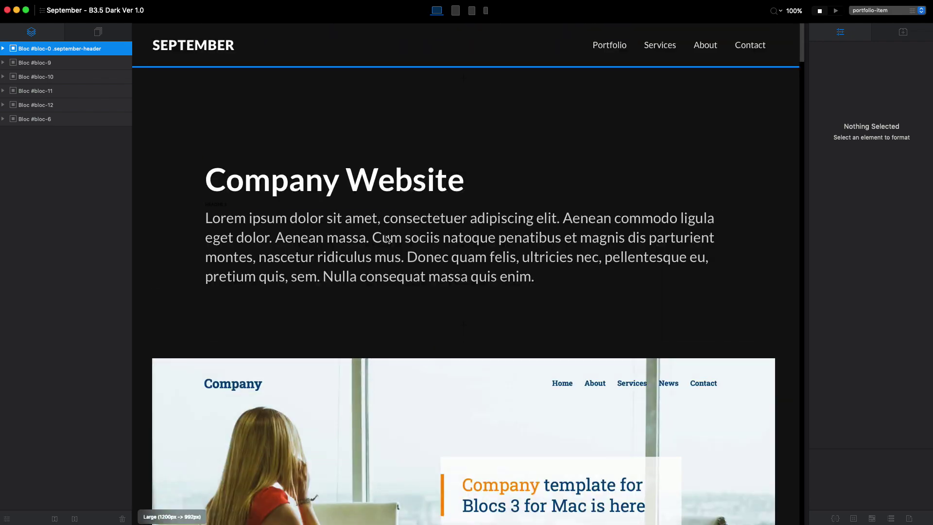
{"action": "scroll", "coordinate": [470, 230], "scroll_direction": "down", "scroll_amount": 5}
{"action": "scroll", "coordinate": [469, 229], "scroll_direction": "down", "scroll_amount": 20}
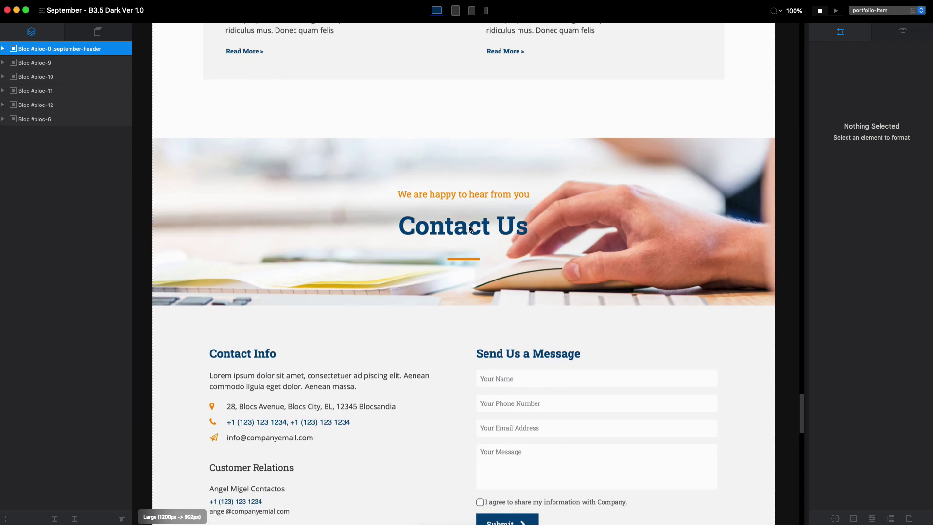
{"action": "scroll", "coordinate": [469, 226], "scroll_direction": "down", "scroll_amount": 20}
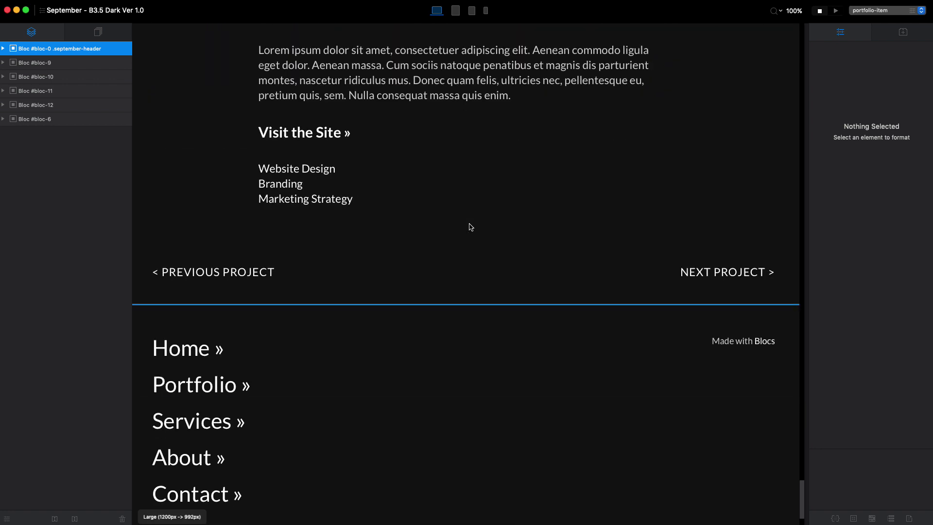
{"action": "scroll", "coordinate": [456, 229], "scroll_direction": "up", "scroll_amount": 8}
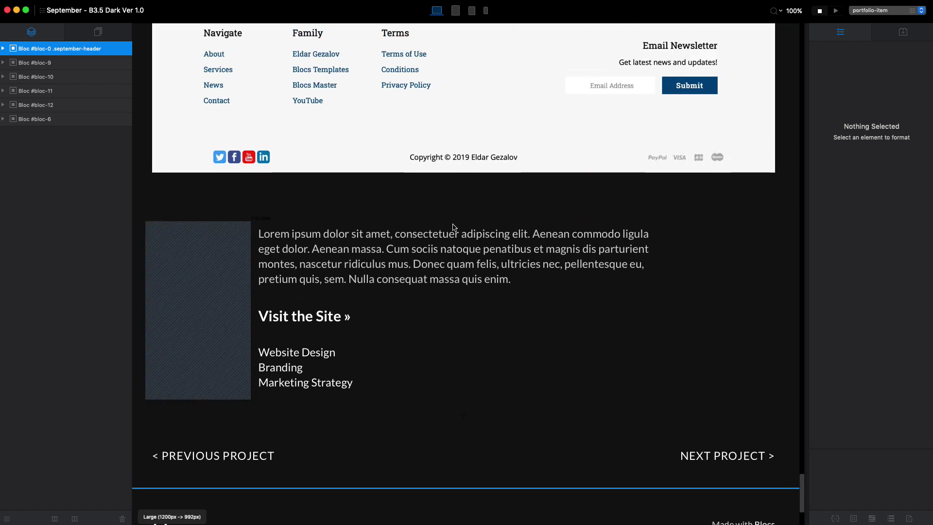
{"action": "left_click", "coordinate": [330, 318]}
{"action": "left_click", "coordinate": [370, 366]}
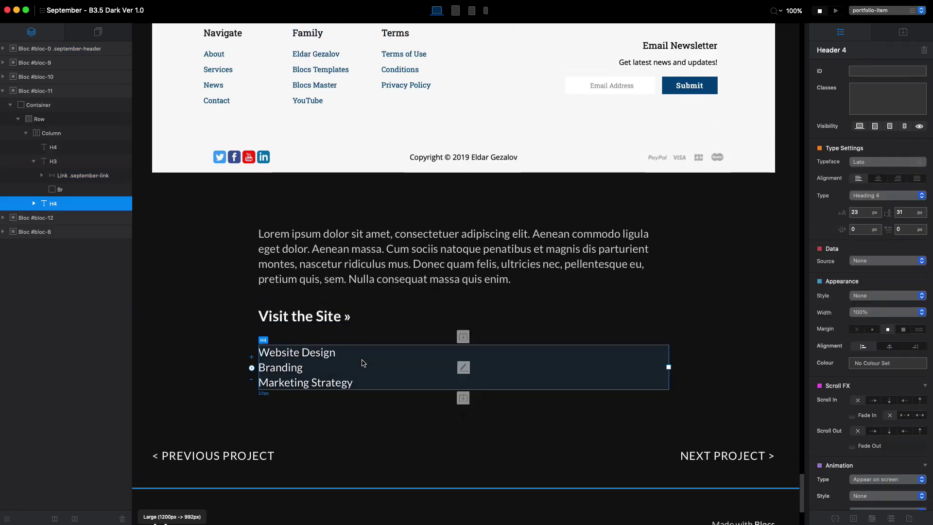
{"action": "scroll", "coordinate": [427, 411], "scroll_direction": "down", "scroll_amount": 5}
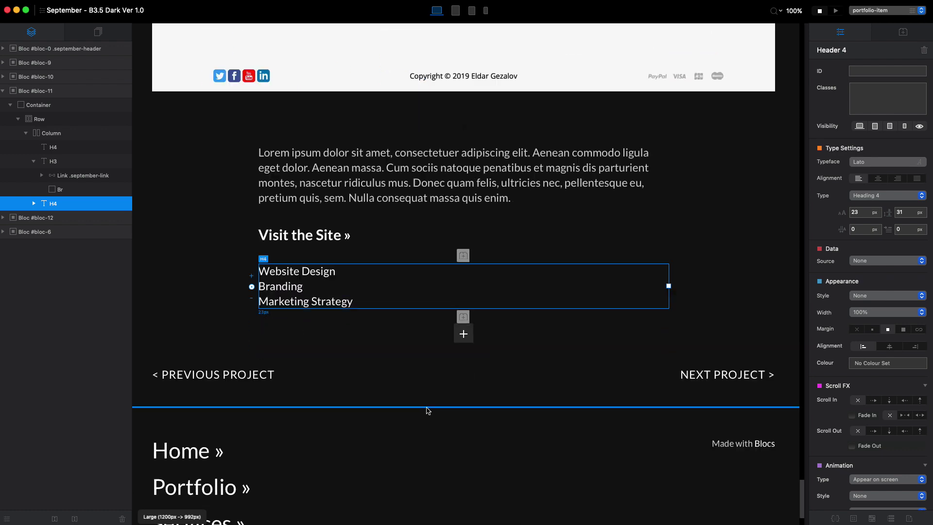
{"action": "left_click", "coordinate": [221, 277]}
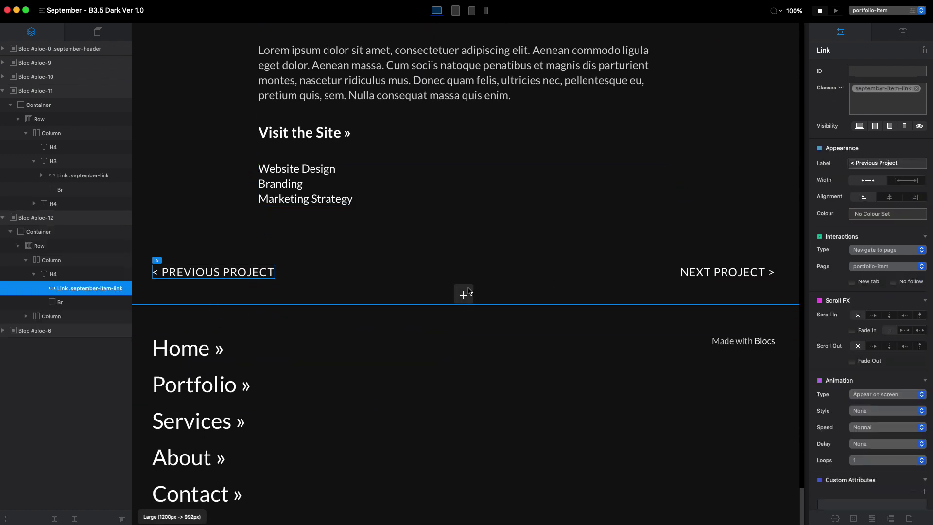
{"action": "left_click", "coordinate": [743, 273]}
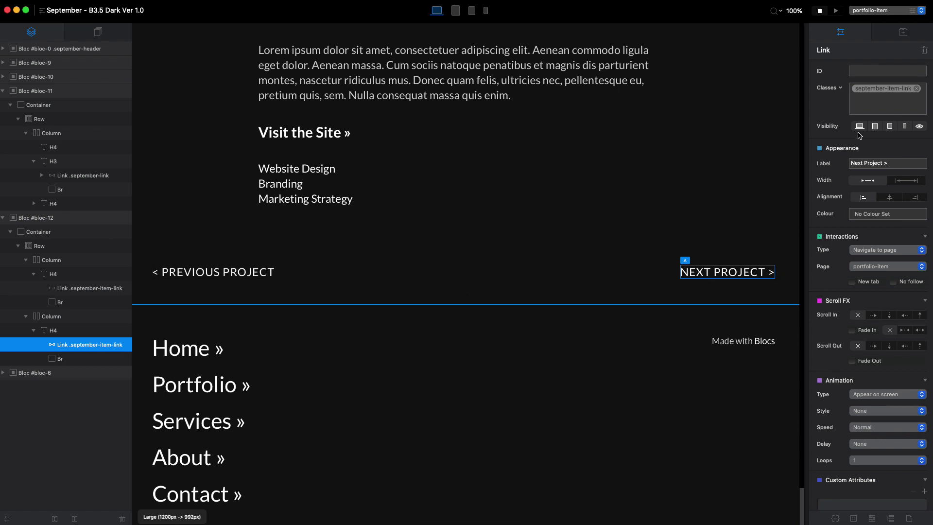
{"action": "left_click", "coordinate": [873, 10]}
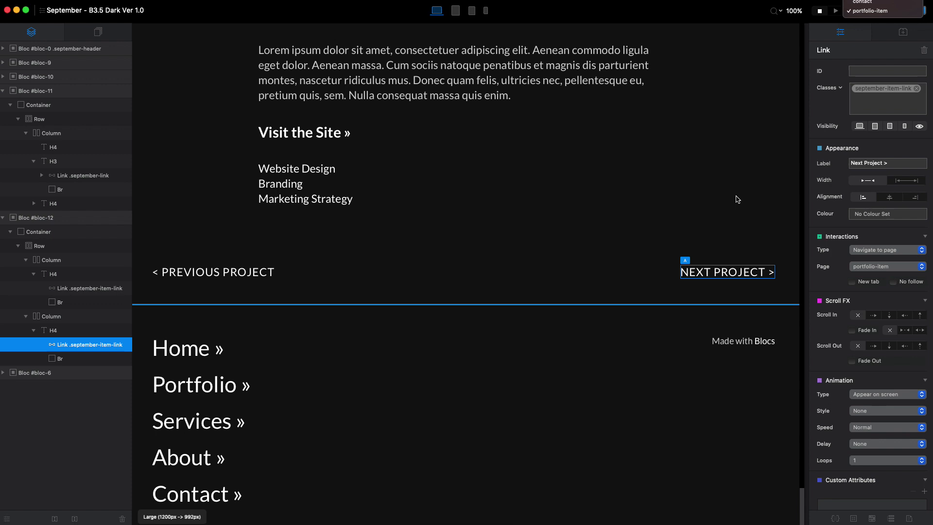
{"action": "left_click", "coordinate": [229, 273]}
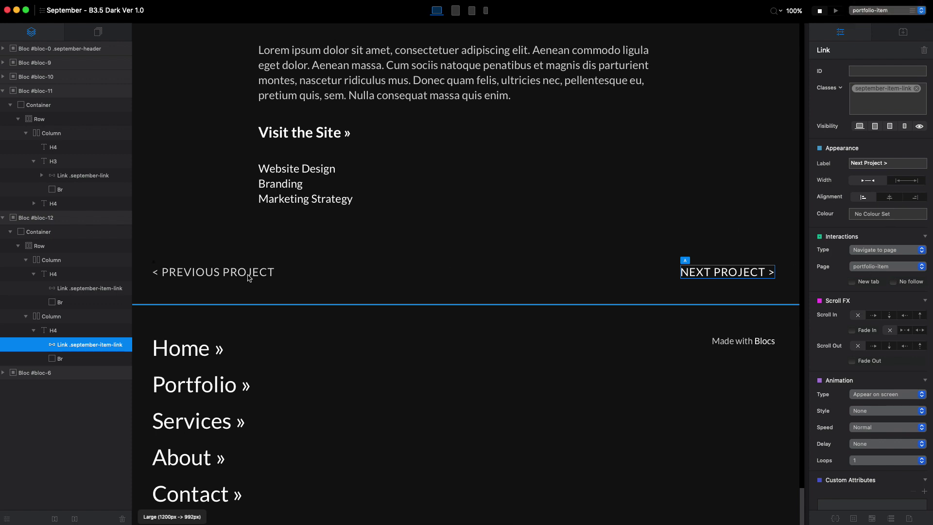
{"action": "left_click", "coordinate": [246, 273]}
{"action": "left_click", "coordinate": [902, 267]}
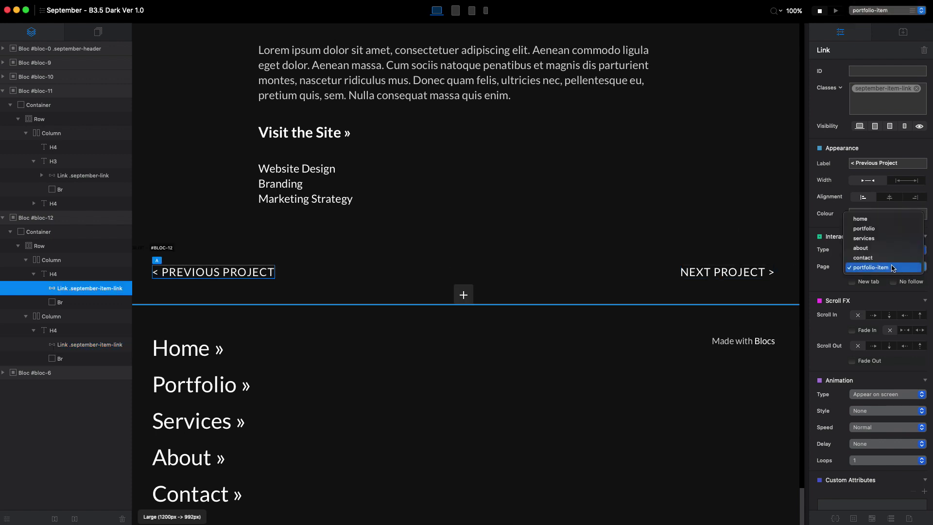
{"action": "left_click", "coordinate": [893, 268]}
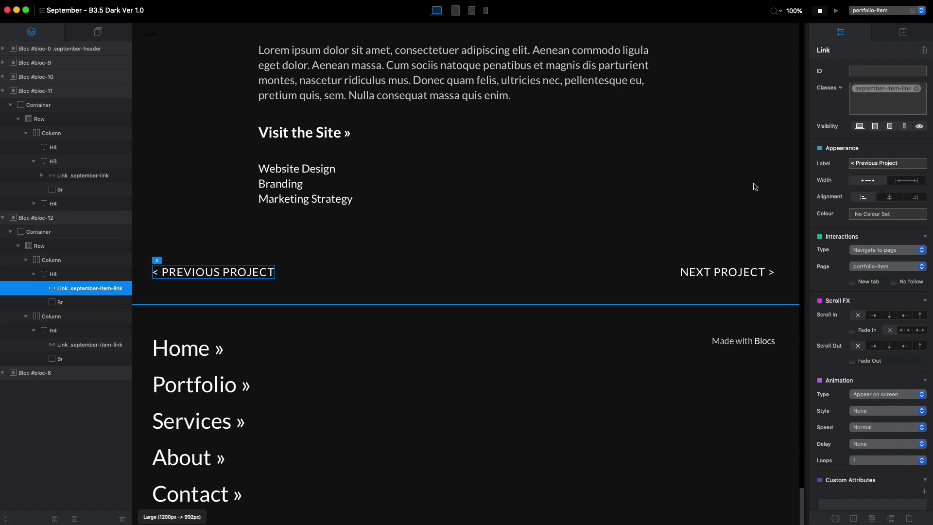
{"action": "left_click", "coordinate": [747, 273]}
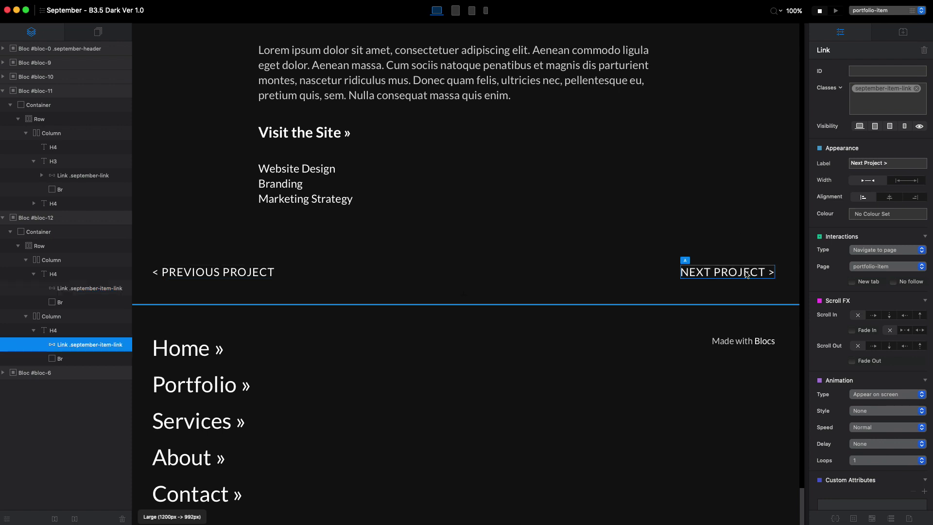
{"action": "left_click", "coordinate": [882, 268]}
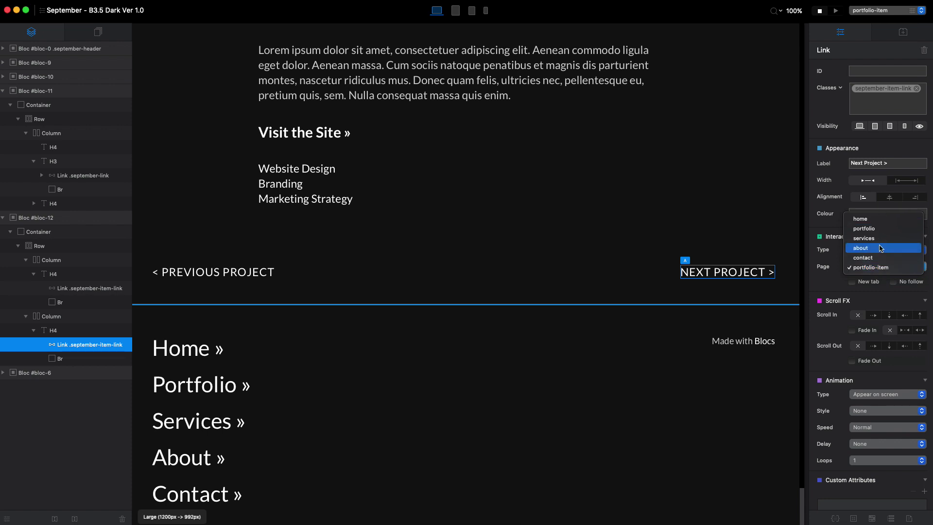
{"action": "left_click", "coordinate": [707, 238]}
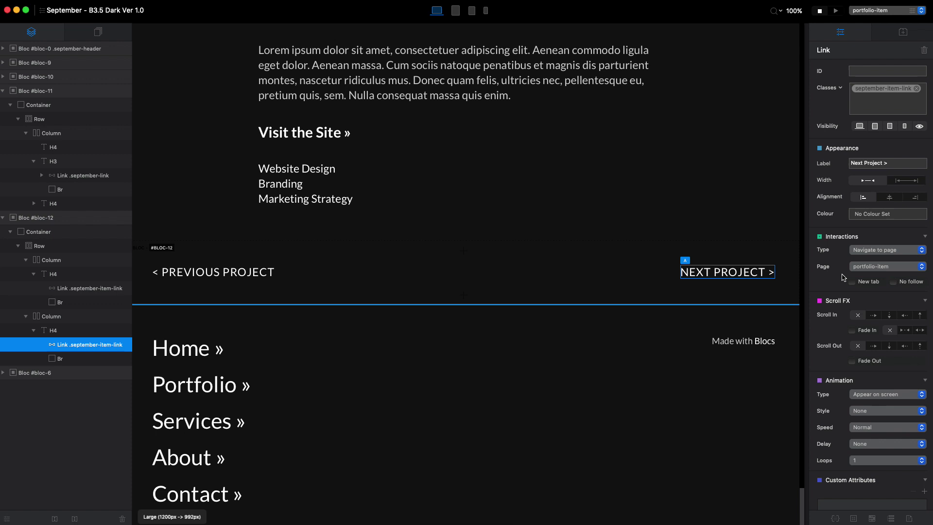
Change the next-project link label from 'Next Project' to 'Cool New Website' and review the page.
{"action": "left_click", "coordinate": [882, 163]}
{"action": "left_click_drag", "start_coordinate": [882, 163], "coordinate": [850, 163]}
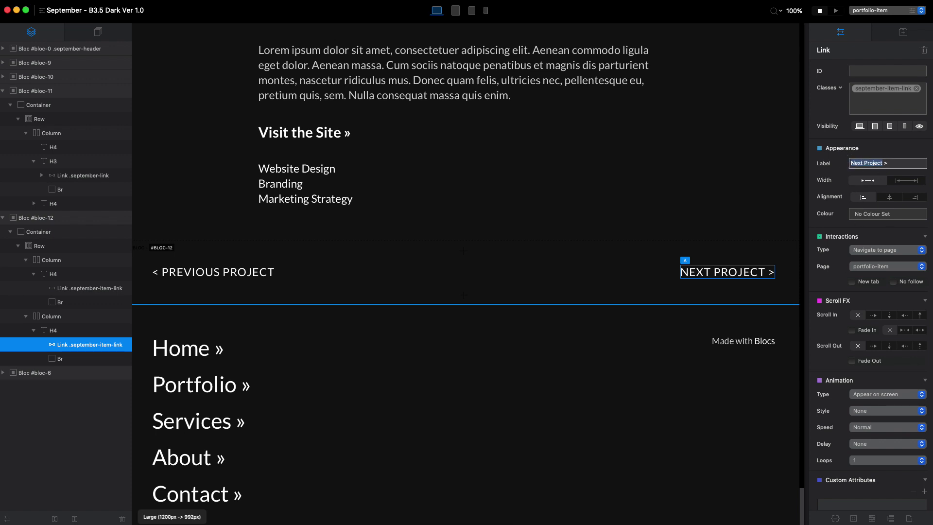
{"action": "type", "text": "Cool New WEbsi"}
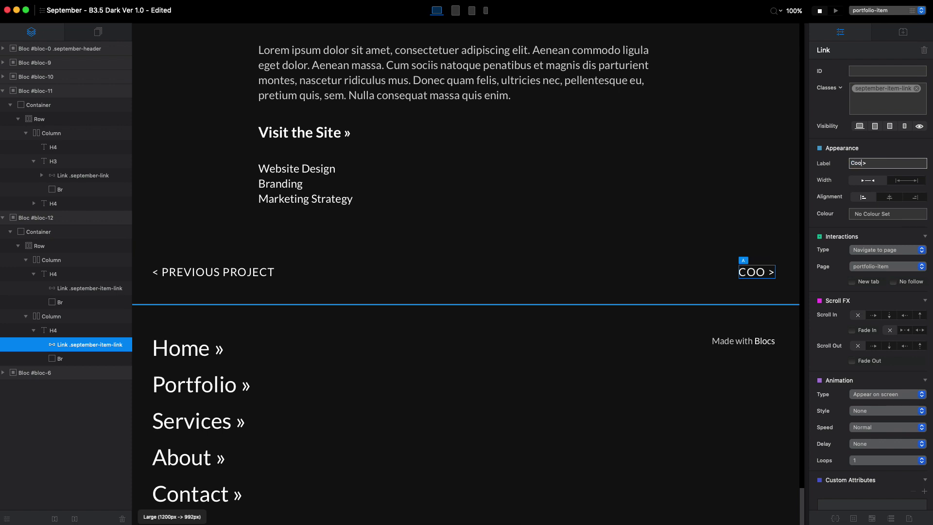
{"action": "type", "text": "te"}
{"action": "key", "text": "BackSpace"}
{"action": "key", "text": "BackSpace"}
{"action": "key", "text": "BackSpace"}
{"action": "key", "text": "BackSpace"}
{"action": "key", "text": "BackSpace"}
{"action": "key", "text": "BackSpace"}
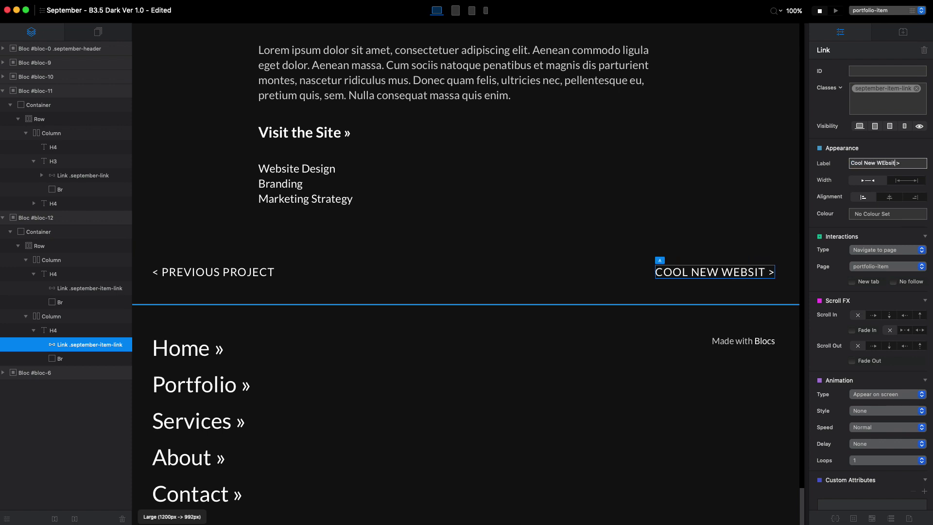
{"action": "type", "text": "ebsite"}
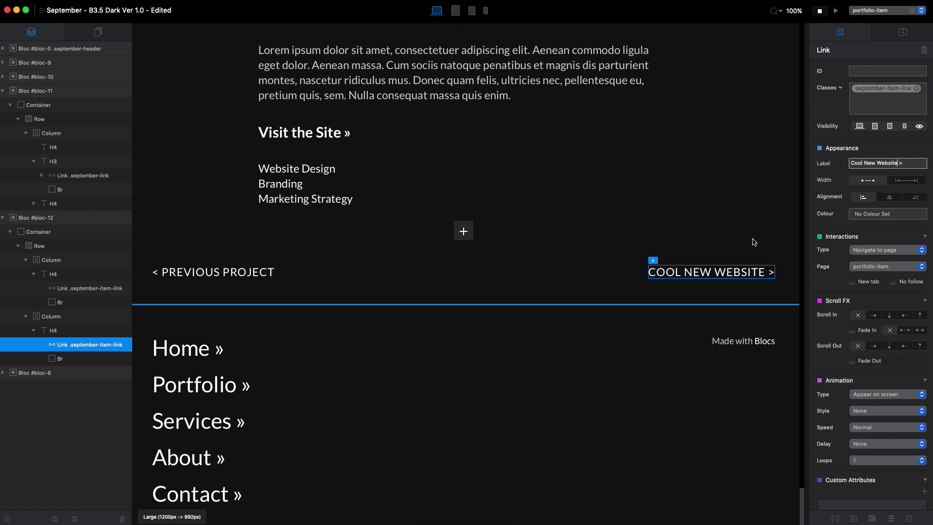
{"action": "scroll", "coordinate": [606, 225], "scroll_direction": "up", "scroll_amount": 5}
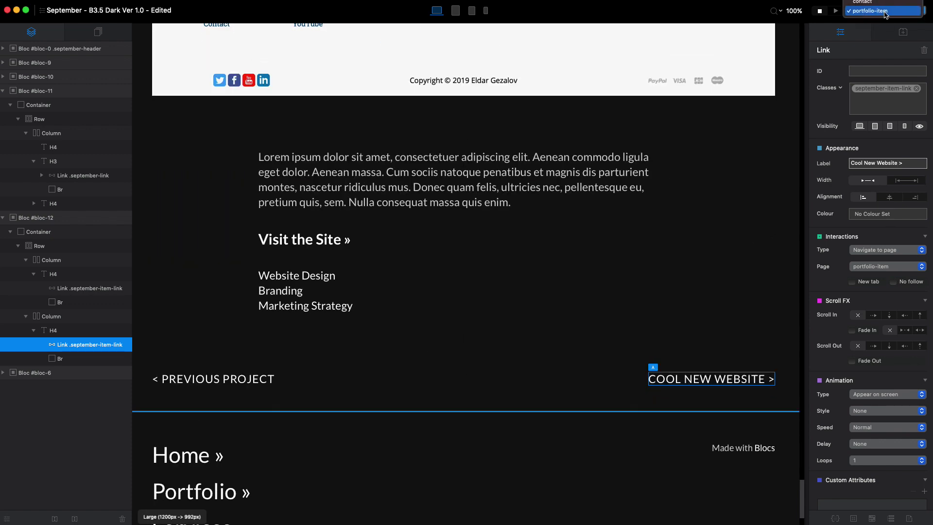
{"action": "scroll", "coordinate": [603, 303], "scroll_direction": "up", "scroll_amount": 20}
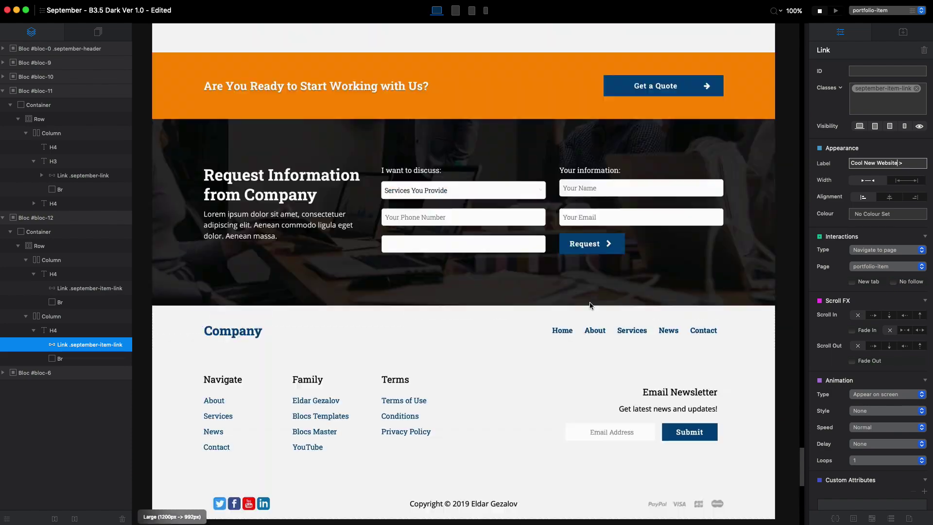
{"action": "scroll", "coordinate": [591, 297], "scroll_direction": "down", "scroll_amount": 20}
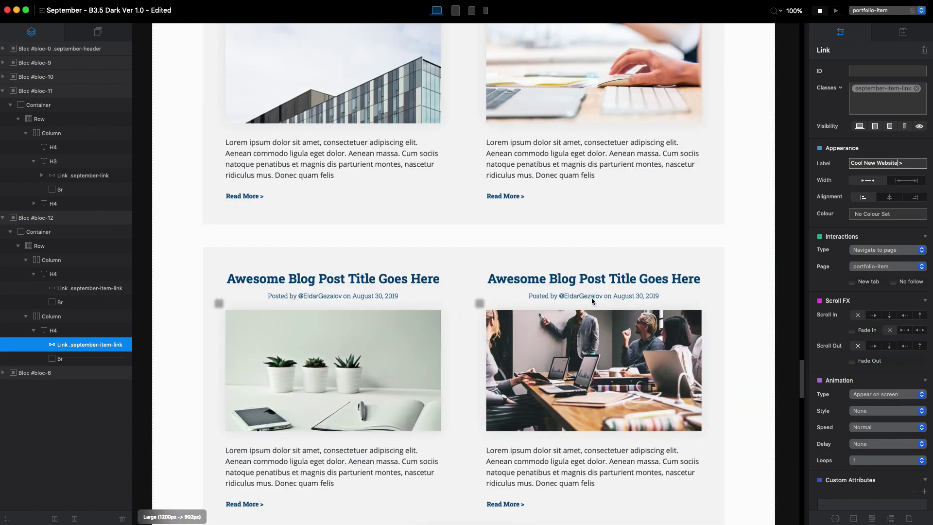
{"action": "scroll", "coordinate": [550, 316], "scroll_direction": "down", "scroll_amount": 15}
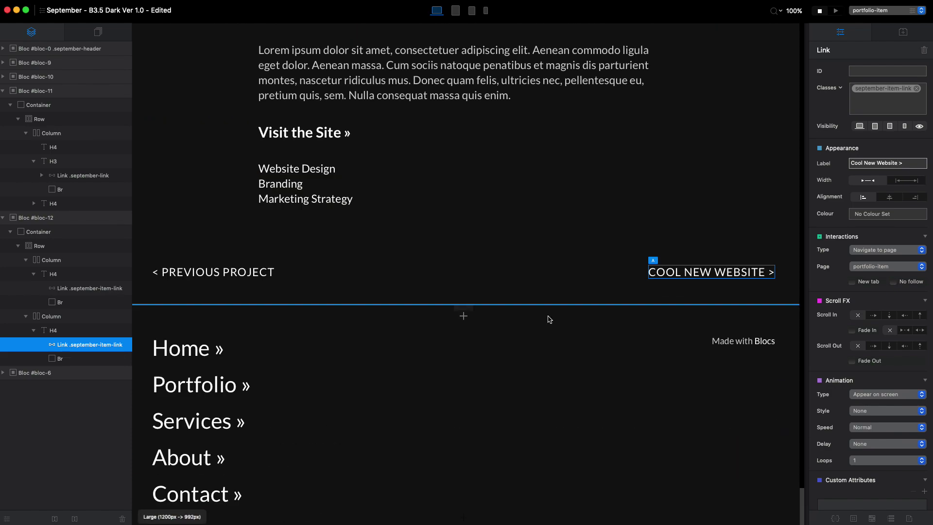
{"action": "scroll", "coordinate": [549, 317], "scroll_direction": "up", "scroll_amount": 5}
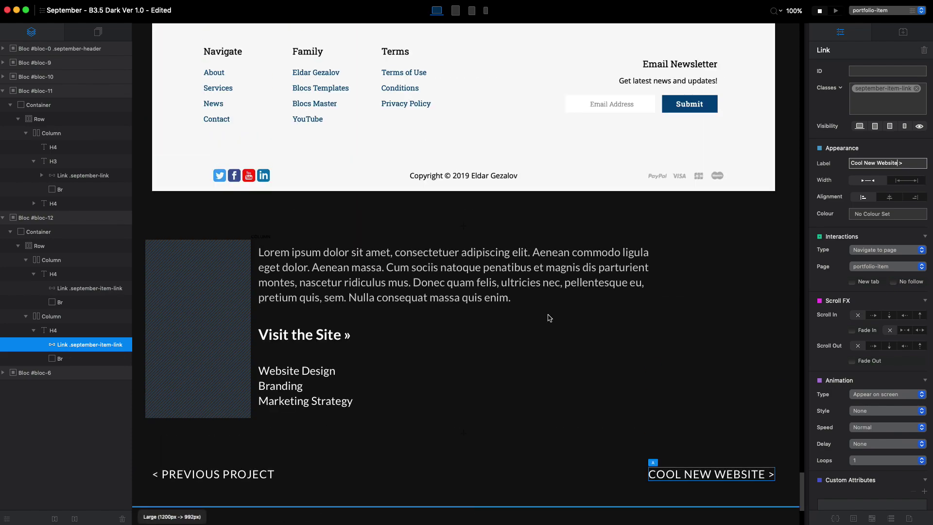
Set up a new page new-website duplicating portfolio-item, excluded from the primary menu.
{"action": "left_click", "coordinate": [111, 35]}
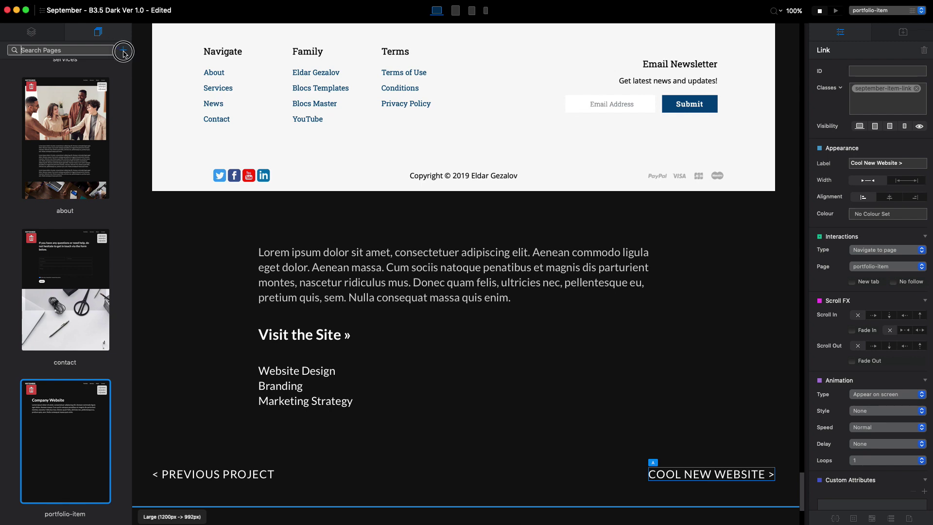
{"action": "left_click", "coordinate": [122, 49]}
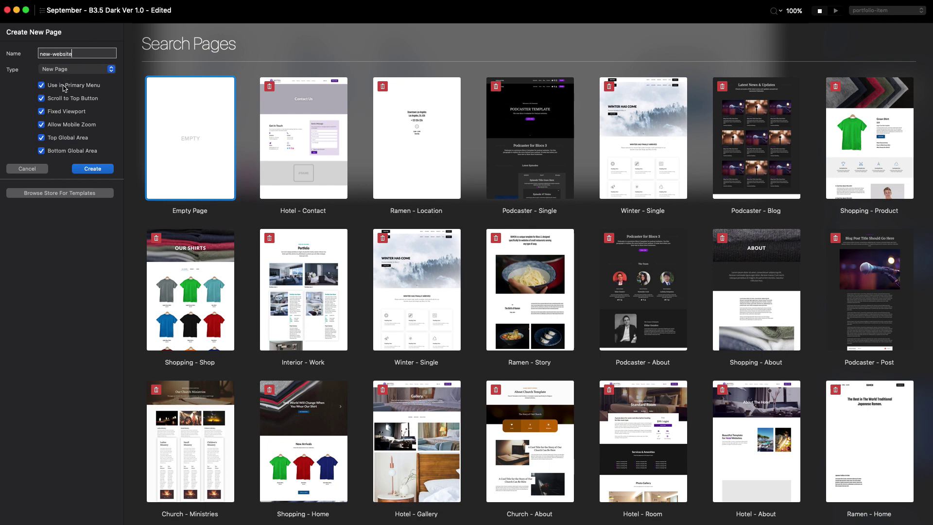
{"action": "left_click", "coordinate": [42, 86]}
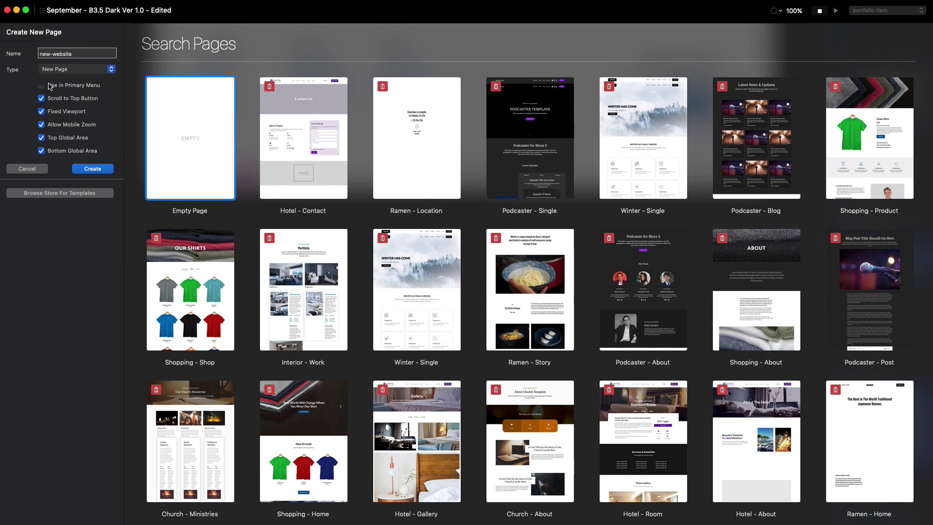
{"action": "left_click", "coordinate": [80, 71]}
{"action": "left_click", "coordinate": [77, 80]}
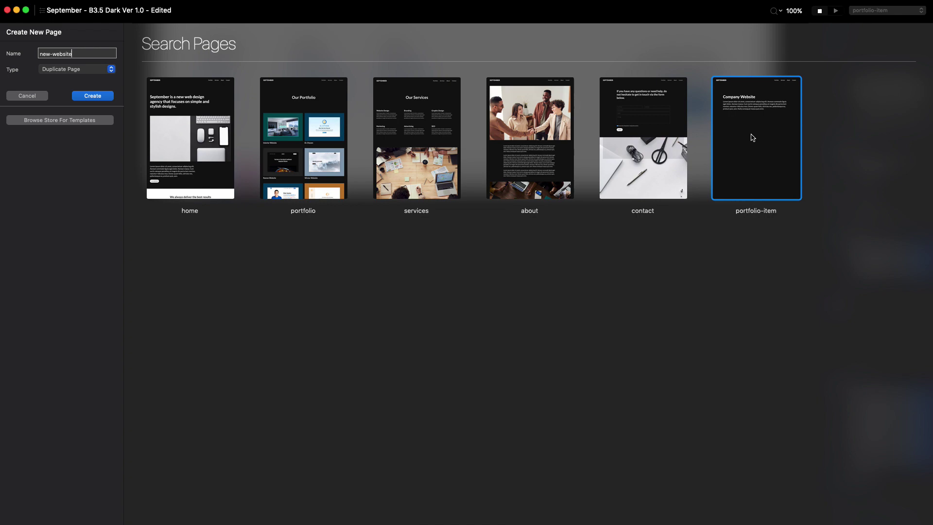
Create the new-website page and check its Company Website heading and paragraph.
{"action": "left_click", "coordinate": [84, 96]}
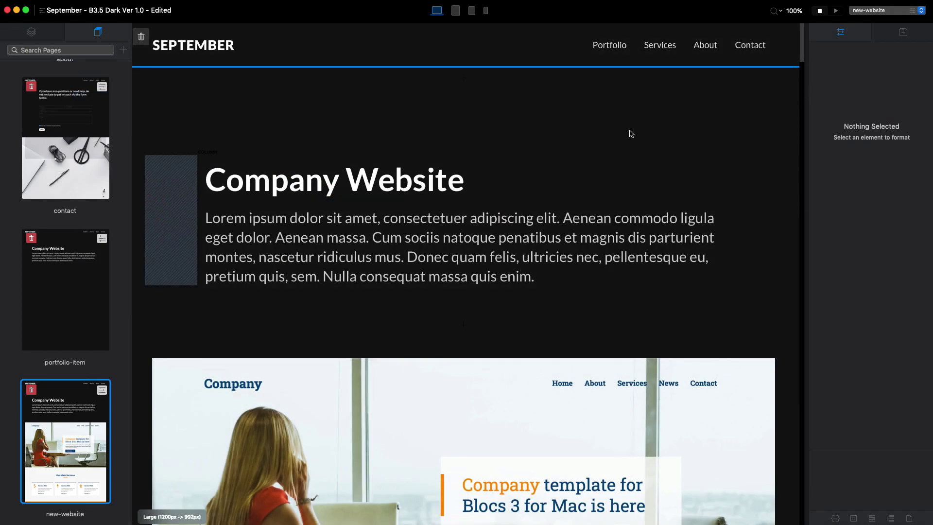
{"action": "left_click", "coordinate": [362, 185]}
{"action": "scroll", "coordinate": [445, 218], "scroll_direction": "down", "scroll_amount": 15}
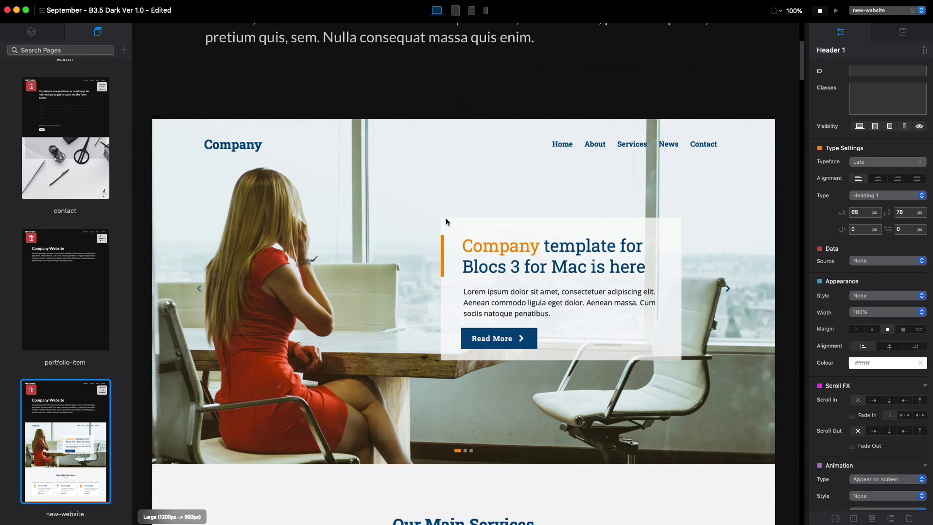
{"action": "scroll", "coordinate": [494, 194], "scroll_direction": "down", "scroll_amount": 20}
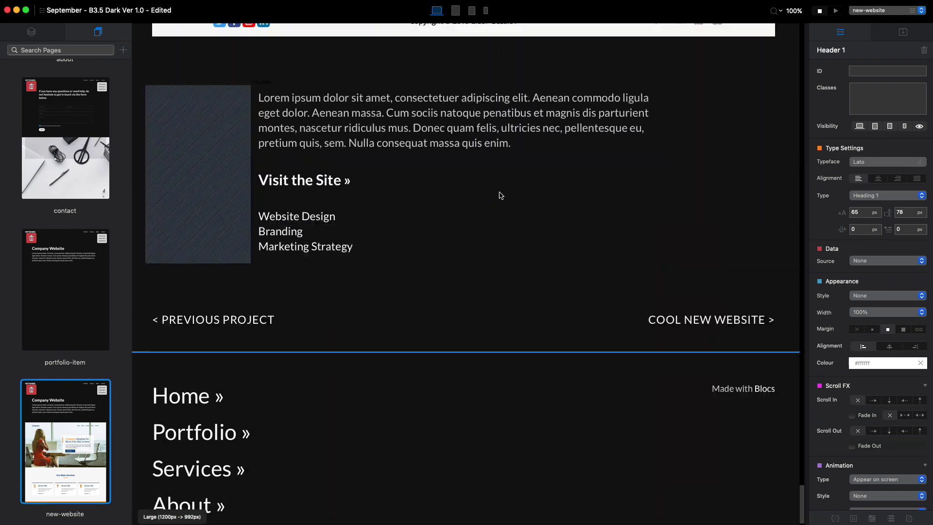
{"action": "scroll", "coordinate": [496, 194], "scroll_direction": "up", "scroll_amount": 3}
{"action": "left_click", "coordinate": [338, 191]}
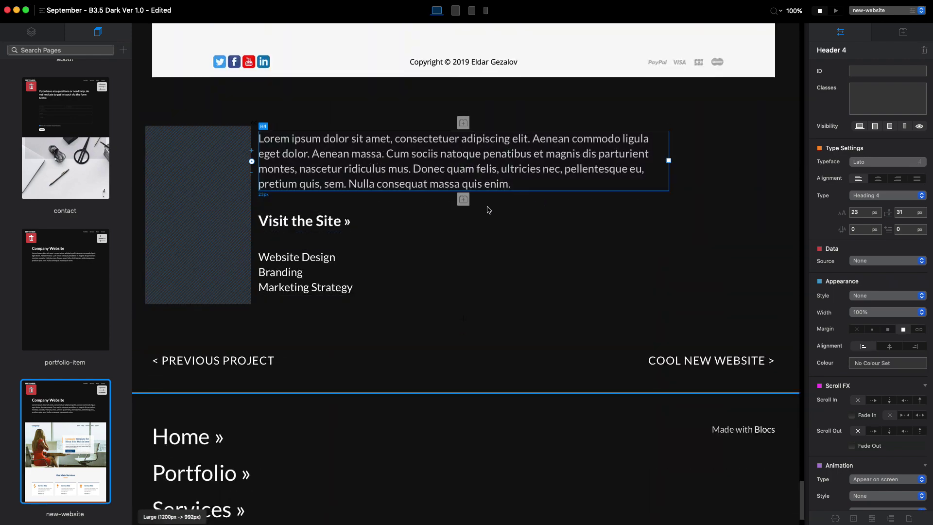
Point the COOL NEW WEBSITE link at the new-website page.
{"action": "left_click", "coordinate": [706, 360]}
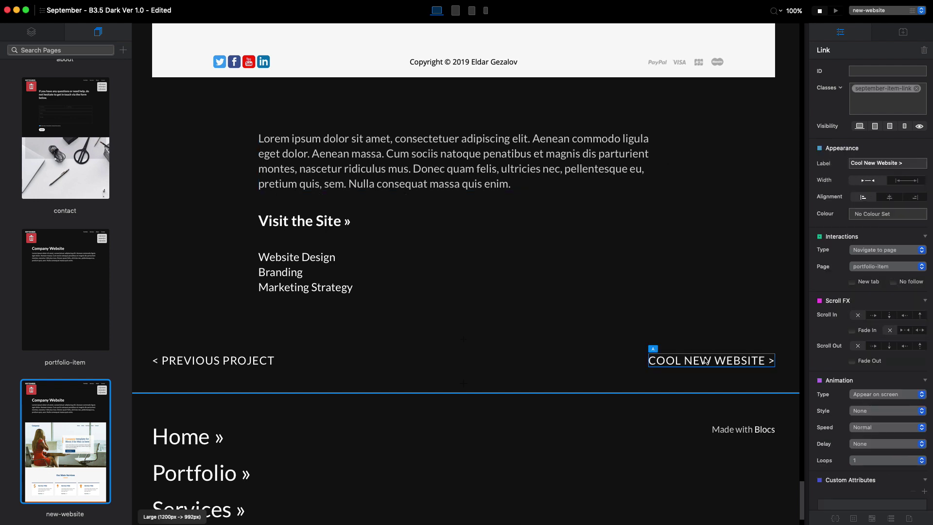
{"action": "left_click", "coordinate": [893, 270]}
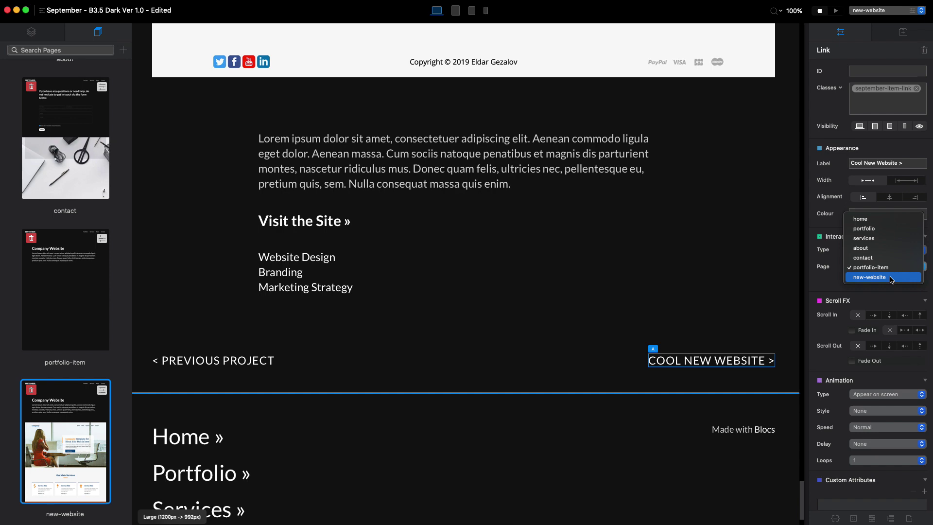
{"action": "left_click", "coordinate": [869, 277]}
{"action": "left_click", "coordinate": [724, 247]}
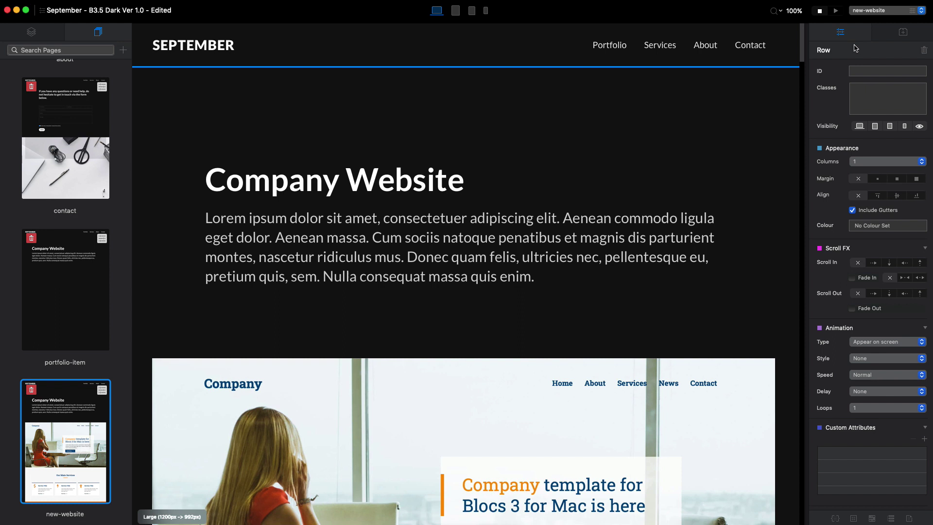
Switch to the home page and show its layer tree.
{"action": "left_click", "coordinate": [870, 10]}
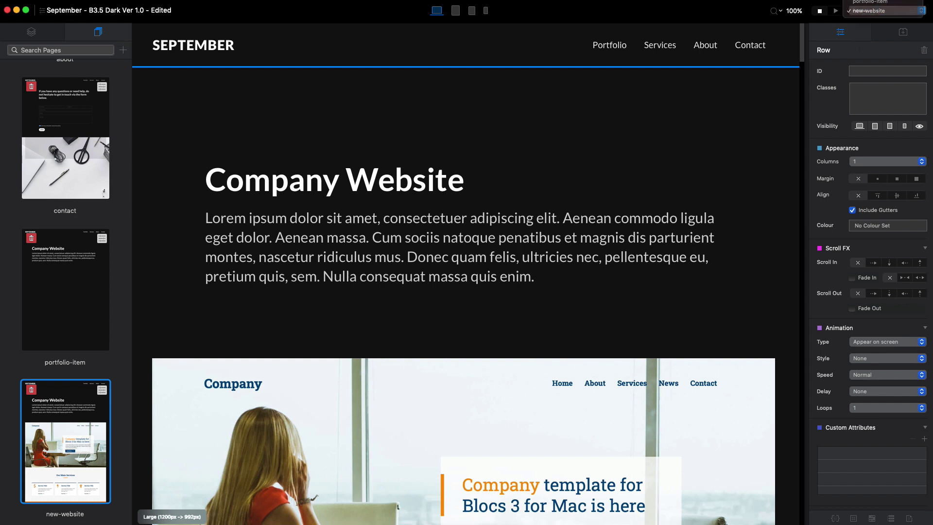
{"action": "left_click", "coordinate": [870, 2]}
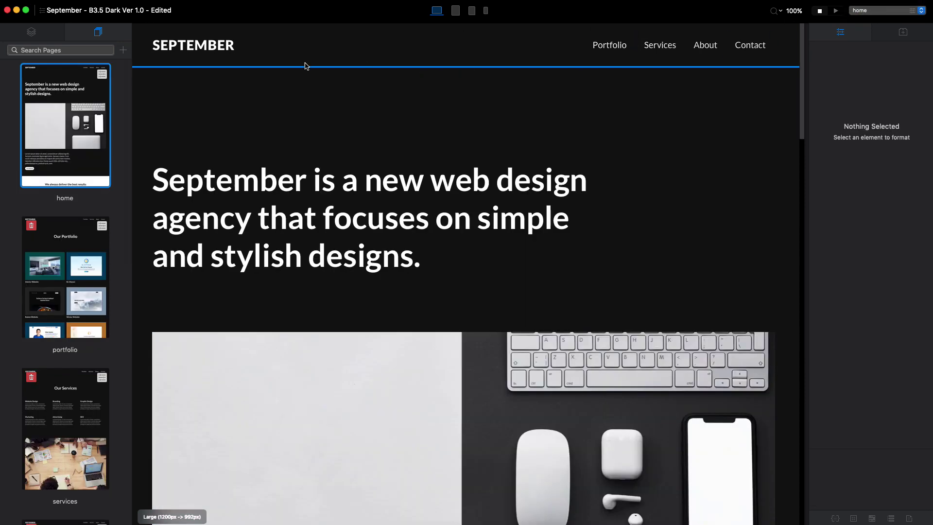
{"action": "key", "text": "super+l"}
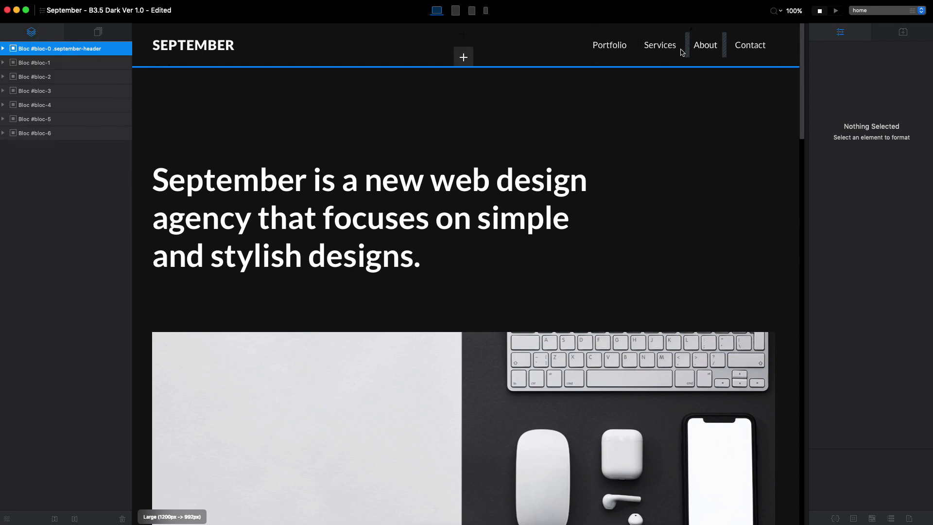
Select the header navigation list and view its None and Primary Menu data sources.
{"action": "left_click", "coordinate": [608, 44]}
{"action": "left_click", "coordinate": [608, 45]}
{"action": "left_click", "coordinate": [70, 160]}
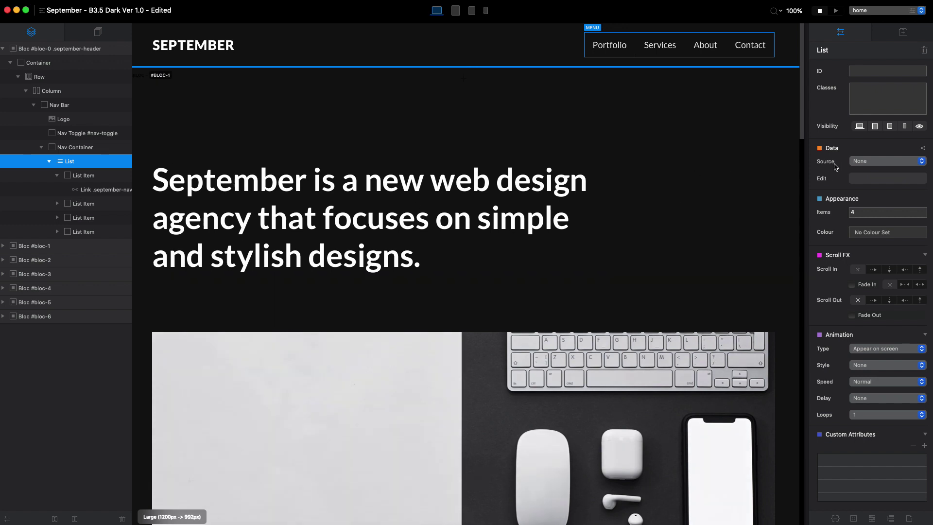
{"action": "left_click", "coordinate": [869, 165]}
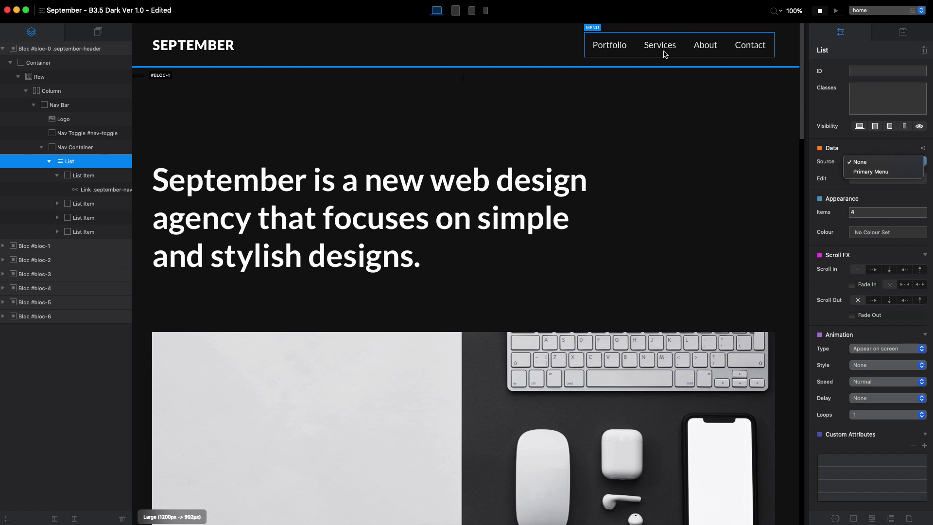
Set up a new page named Products as a Duplicate Page copying the portfolio page.
{"action": "left_click", "coordinate": [98, 36]}
{"action": "left_click", "coordinate": [99, 33]}
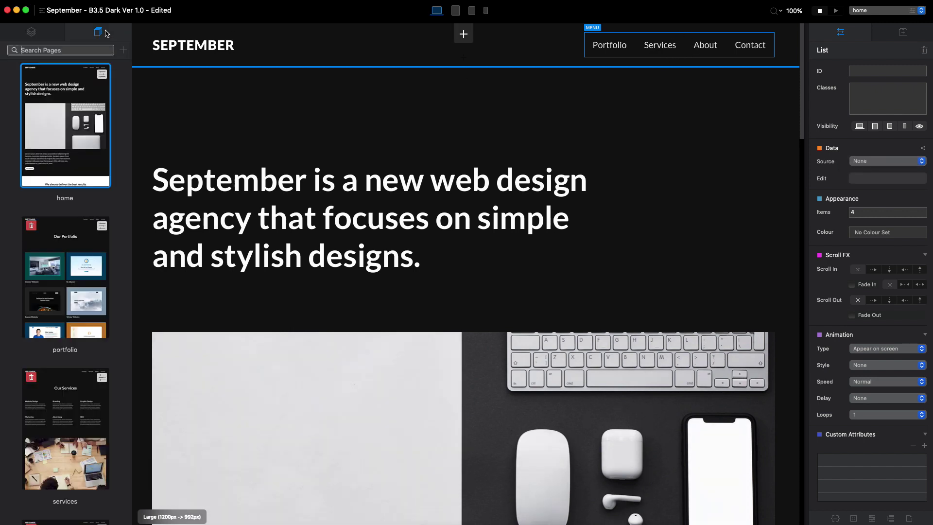
{"action": "left_click", "coordinate": [124, 51]}
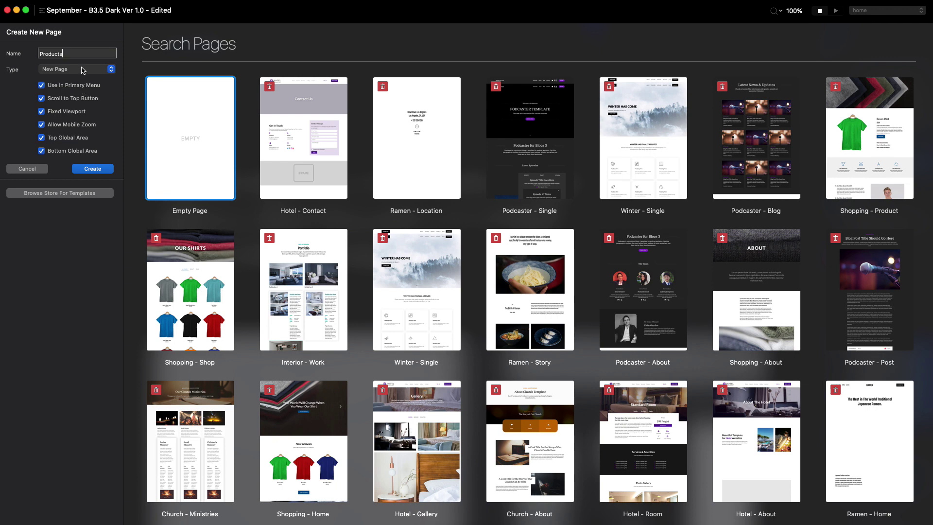
{"action": "left_click", "coordinate": [82, 70]}
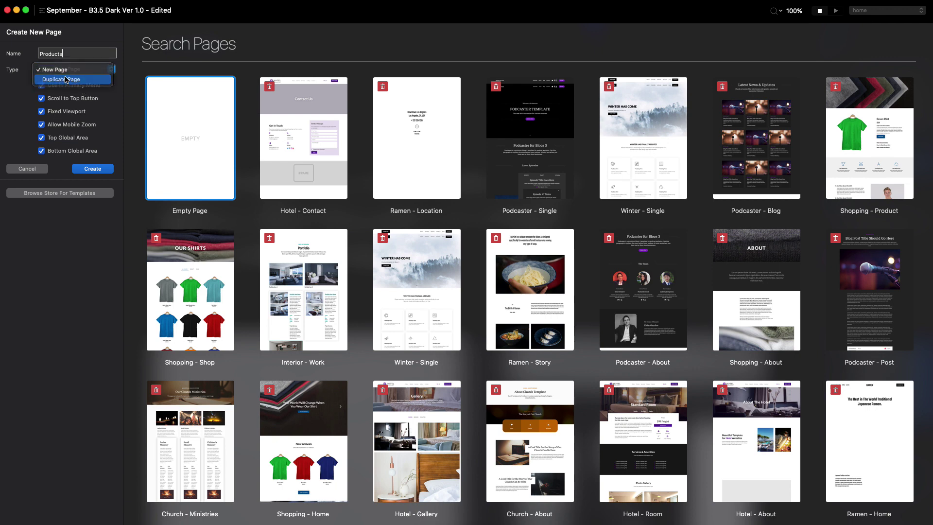
{"action": "left_click", "coordinate": [68, 79]}
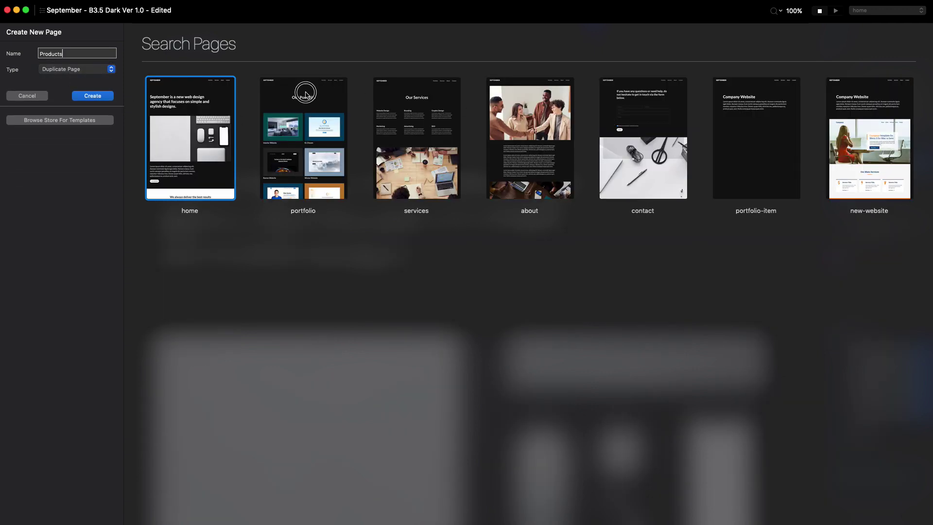
{"action": "left_click", "coordinate": [302, 96]}
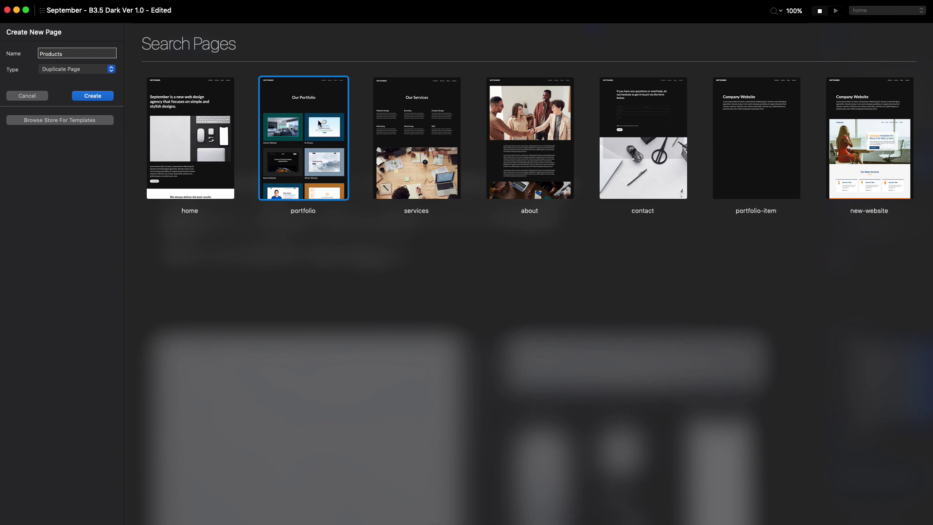
Create the Products page and change its heading to 'Our Products'.
{"action": "left_click", "coordinate": [93, 96]}
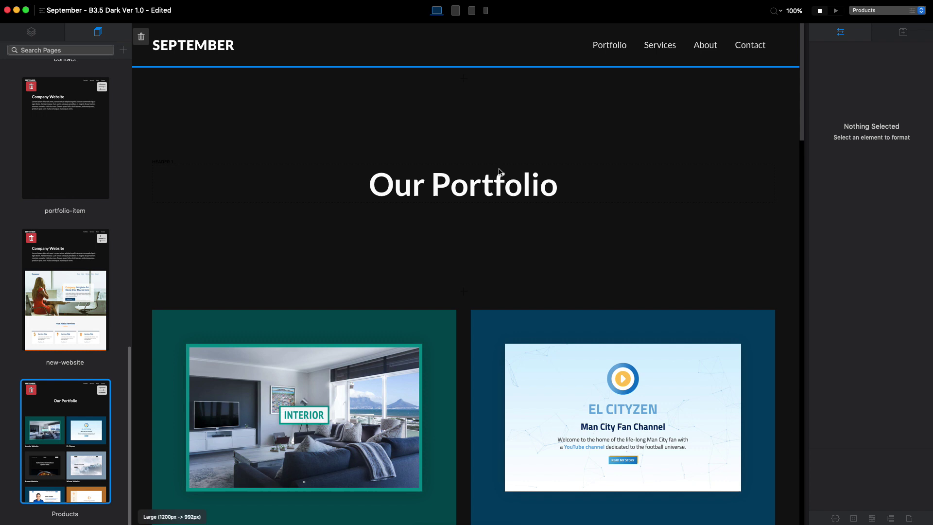
{"action": "left_click", "coordinate": [569, 170]}
{"action": "double_click", "coordinate": [570, 169]}
{"action": "type", "text": "Products"}
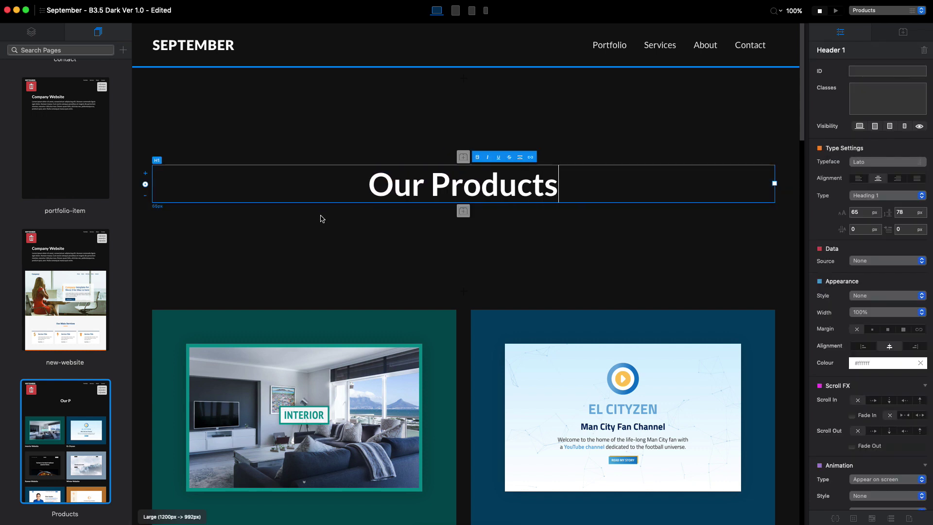
{"action": "scroll", "coordinate": [523, 209], "scroll_direction": "down", "scroll_amount": 3}
{"action": "scroll", "coordinate": [523, 209], "scroll_direction": "up", "scroll_amount": 3}
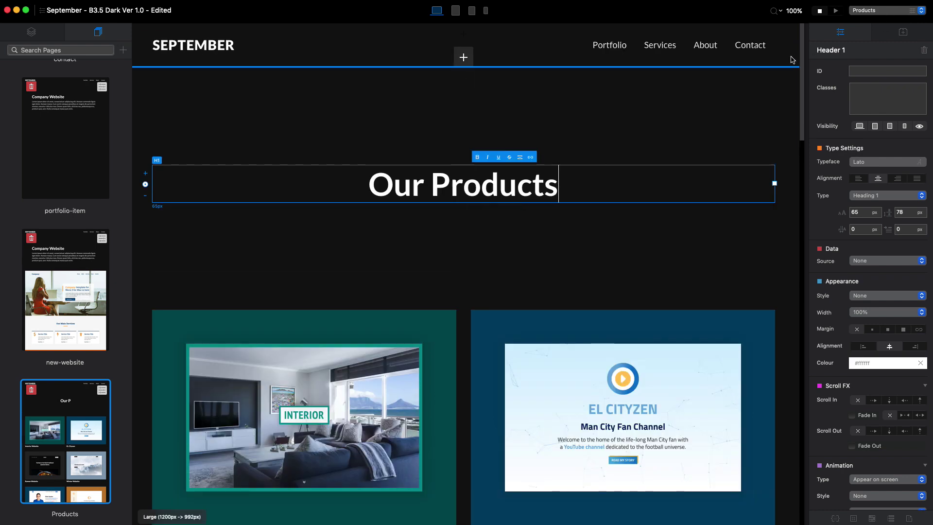
Review the Products page's SEO title and description in Page Settings.
{"action": "left_click", "coordinate": [910, 12]}
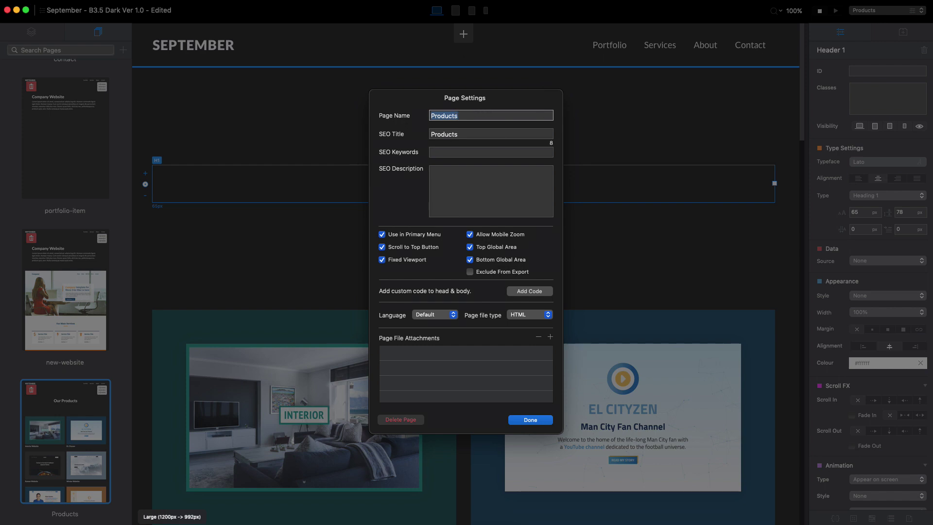
{"action": "left_click", "coordinate": [453, 134]}
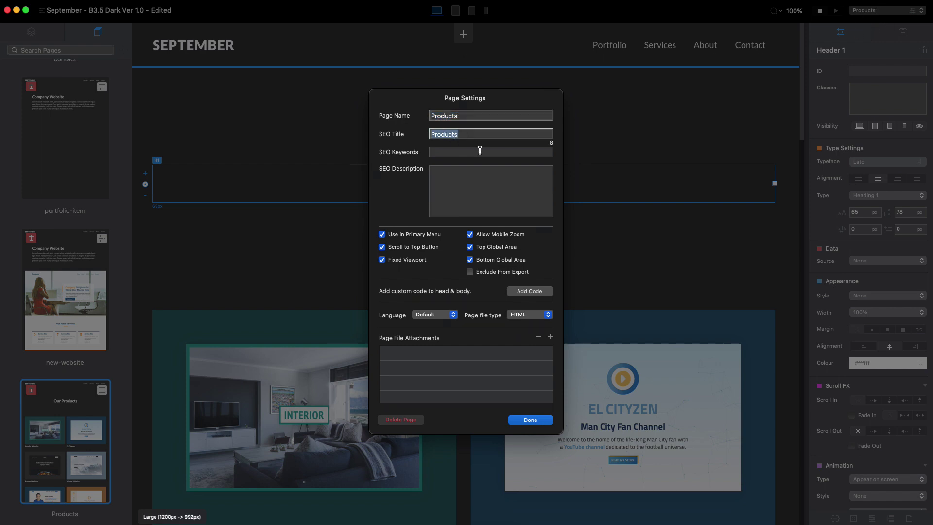
{"action": "left_click", "coordinate": [440, 173]}
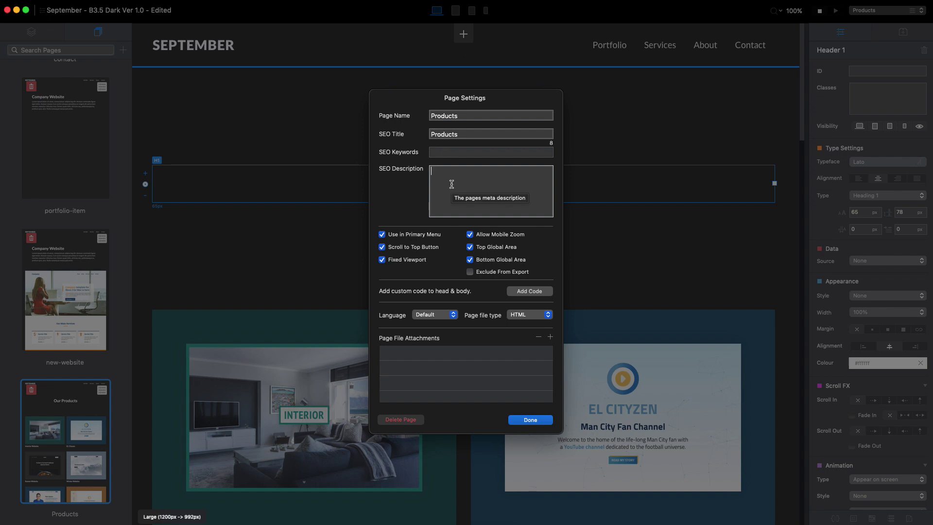
{"action": "left_click", "coordinate": [467, 132]}
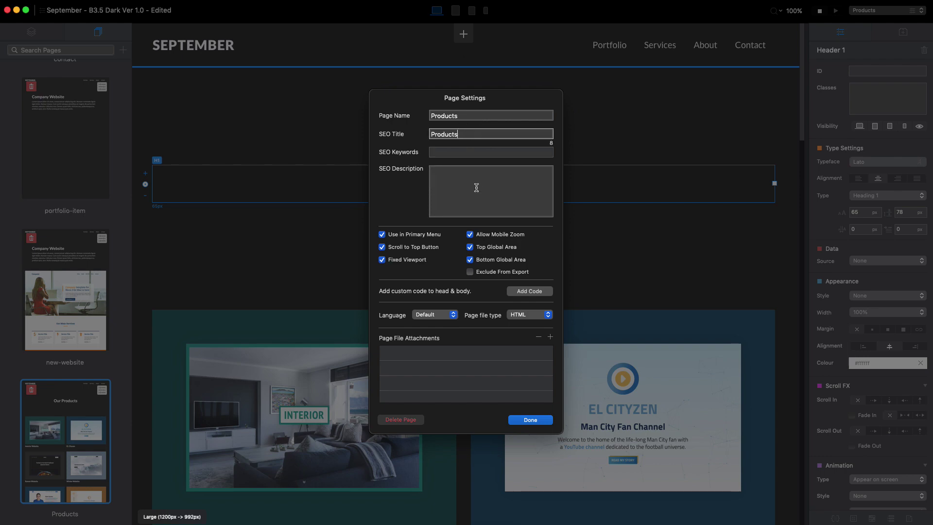
{"action": "left_click", "coordinate": [477, 188]}
{"action": "left_click", "coordinate": [530, 420]}
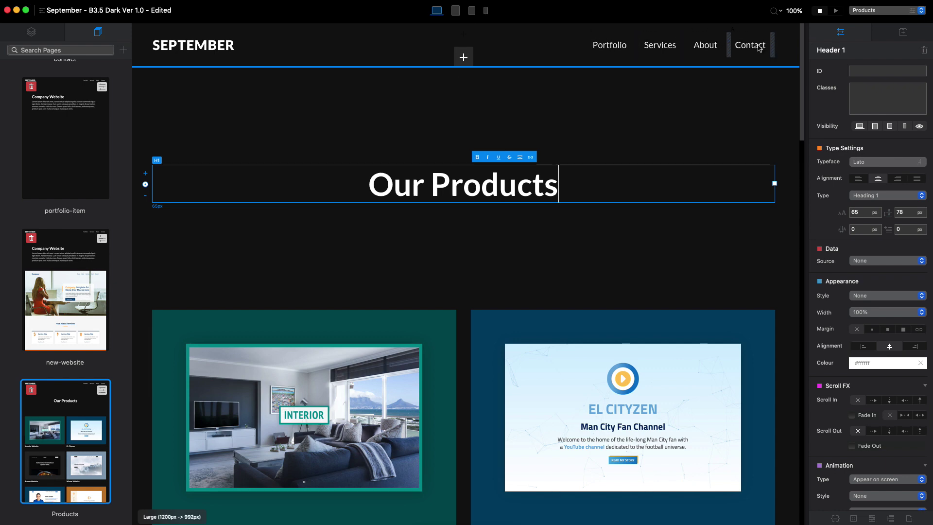
Cancel the extra new-page panel and show the Products page's layers.
{"action": "left_click", "coordinate": [123, 49]}
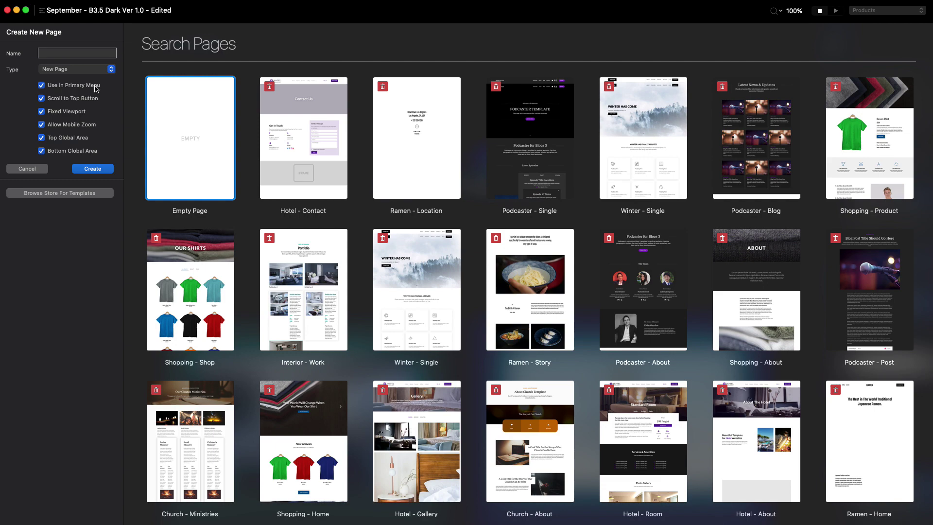
{"action": "left_click", "coordinate": [29, 169]}
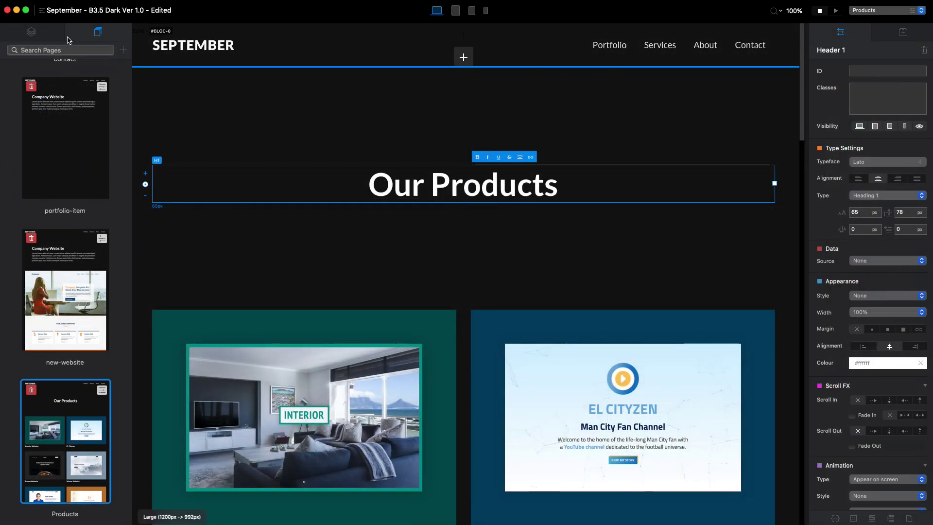
{"action": "left_click", "coordinate": [31, 32]}
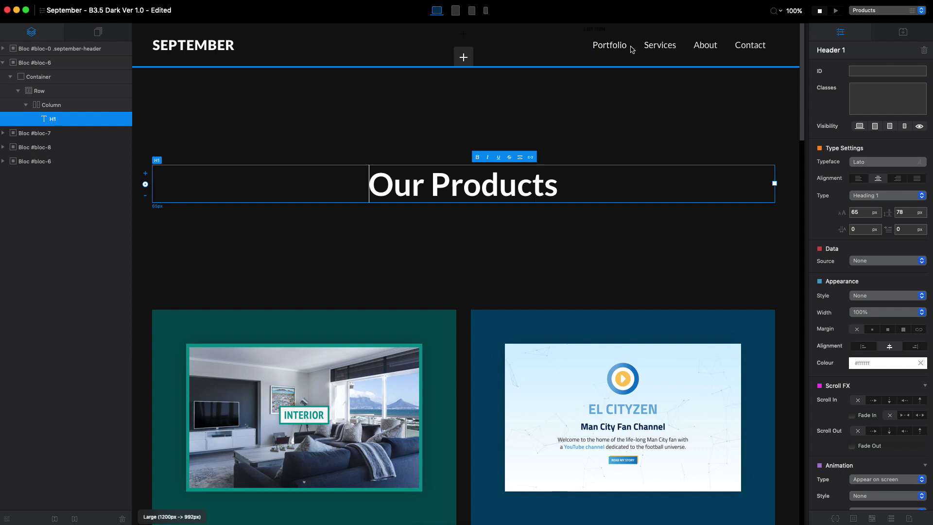
Select the header nav list, check its data source stays None, then select the navigation bar.
{"action": "left_click", "coordinate": [614, 44]}
{"action": "left_click", "coordinate": [73, 160]}
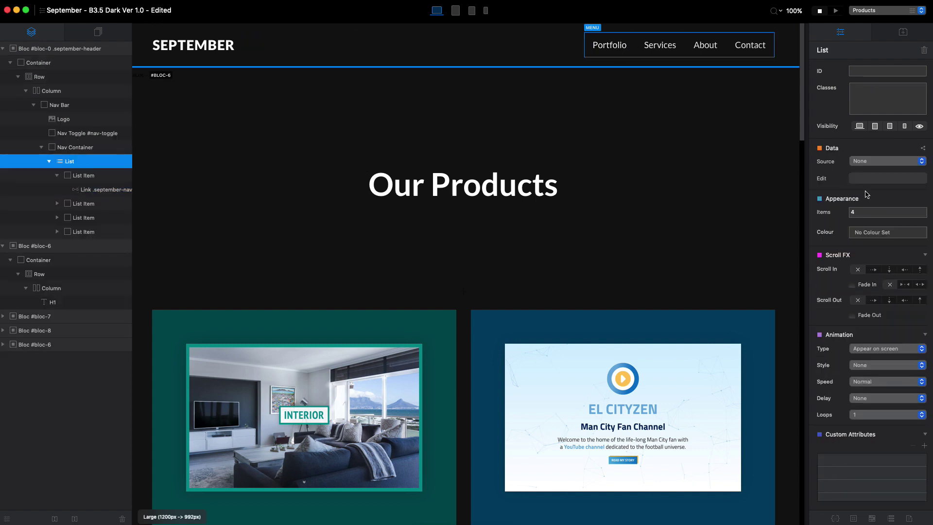
{"action": "left_click", "coordinate": [865, 166]}
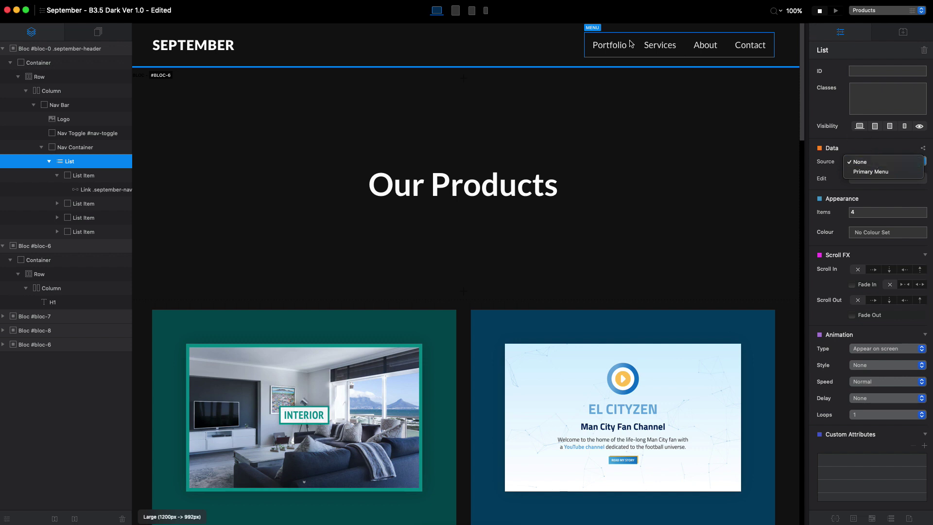
{"action": "left_click", "coordinate": [670, 48]}
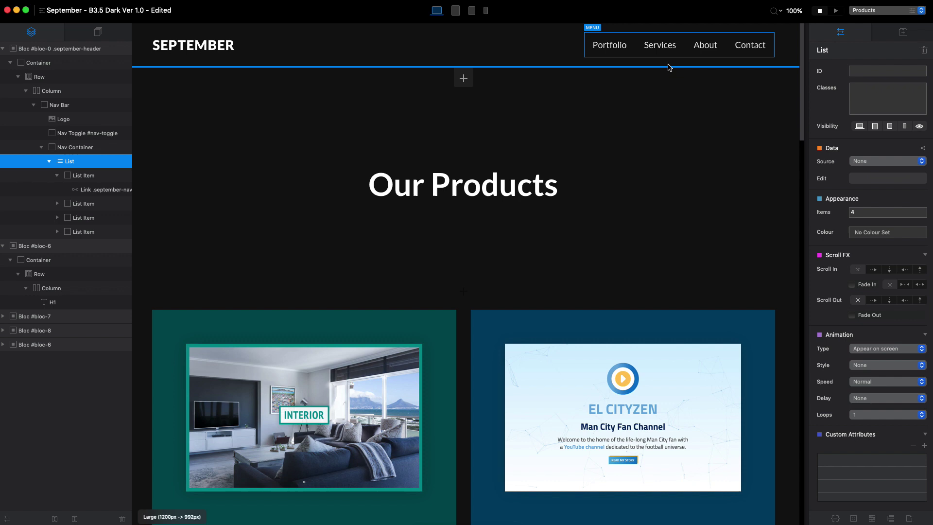
{"action": "left_click", "coordinate": [661, 46]}
Duplicate the Services menu item in the header navigation.
{"action": "left_click", "coordinate": [660, 47]}
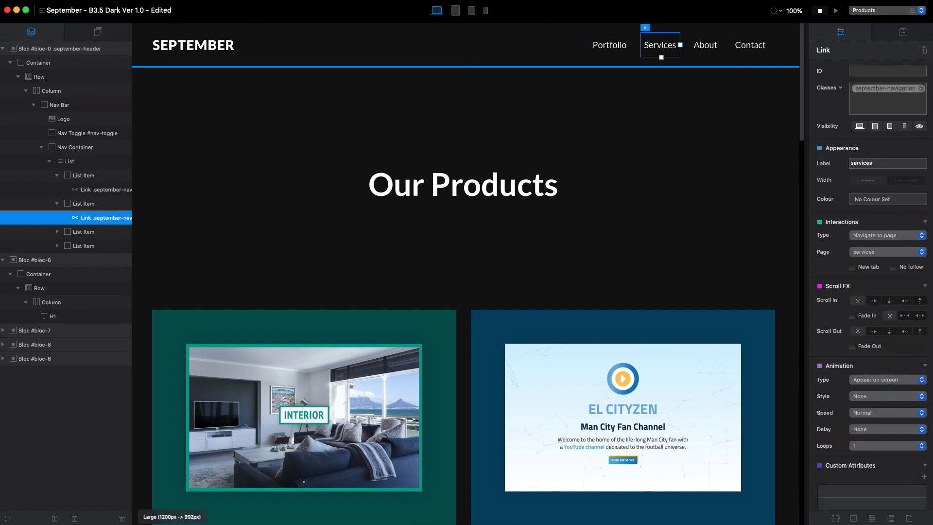
{"action": "left_click", "coordinate": [617, 46]}
{"action": "left_click", "coordinate": [682, 48]}
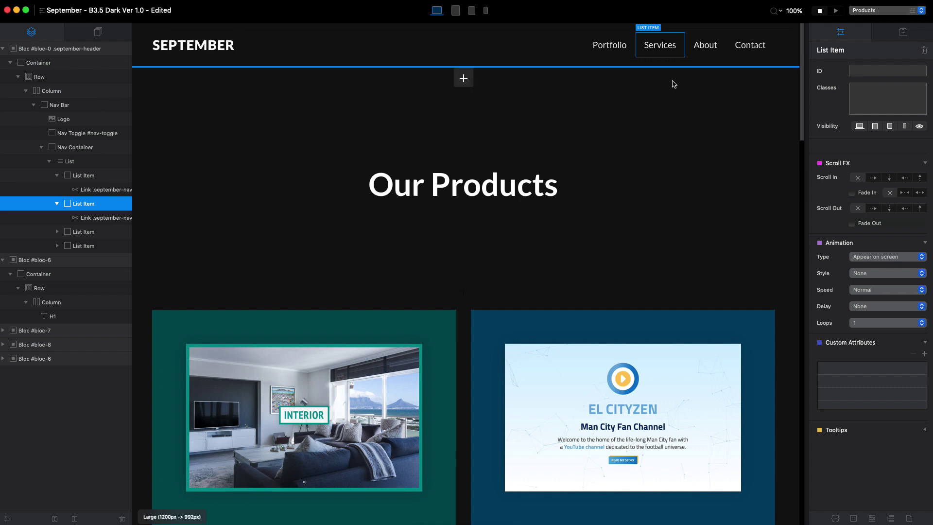
{"action": "key", "text": "super+d"}
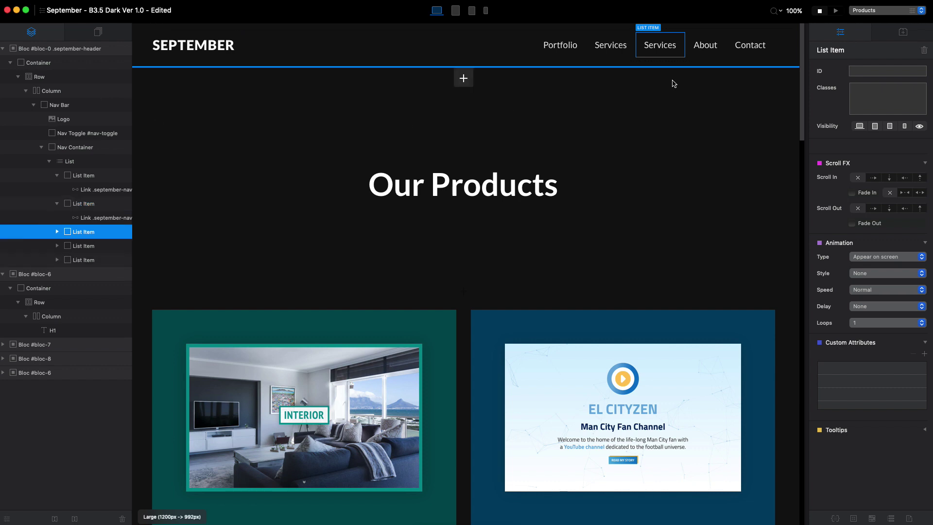
Rename the copied link to Products and point it at the Products page.
{"action": "left_click", "coordinate": [664, 48]}
{"action": "double_click", "coordinate": [663, 48]}
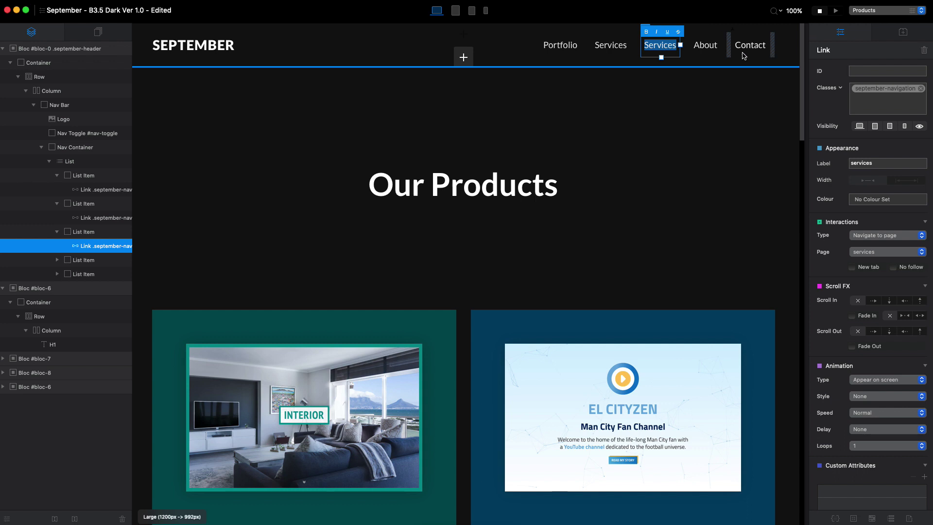
{"action": "type", "text": "Products"}
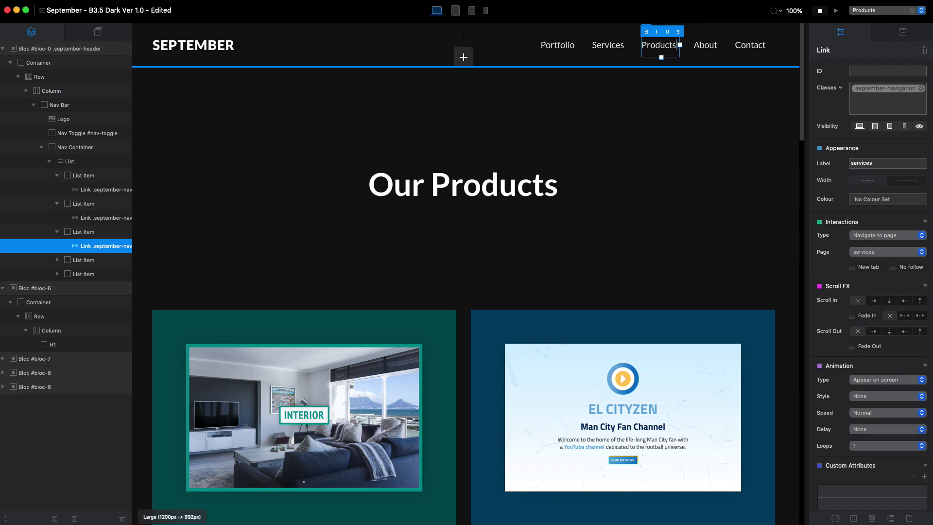
{"action": "left_click", "coordinate": [872, 252]}
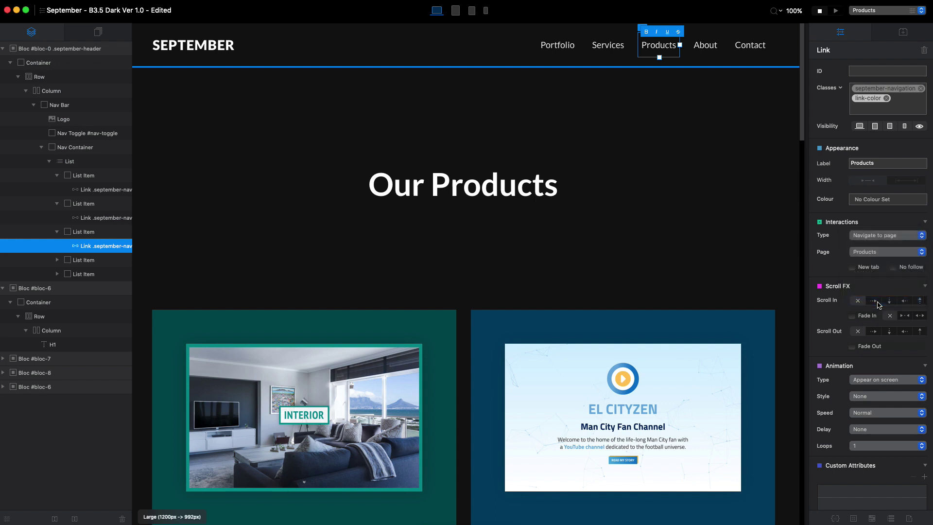
{"action": "left_click", "coordinate": [878, 302]}
{"action": "left_click", "coordinate": [657, 42]}
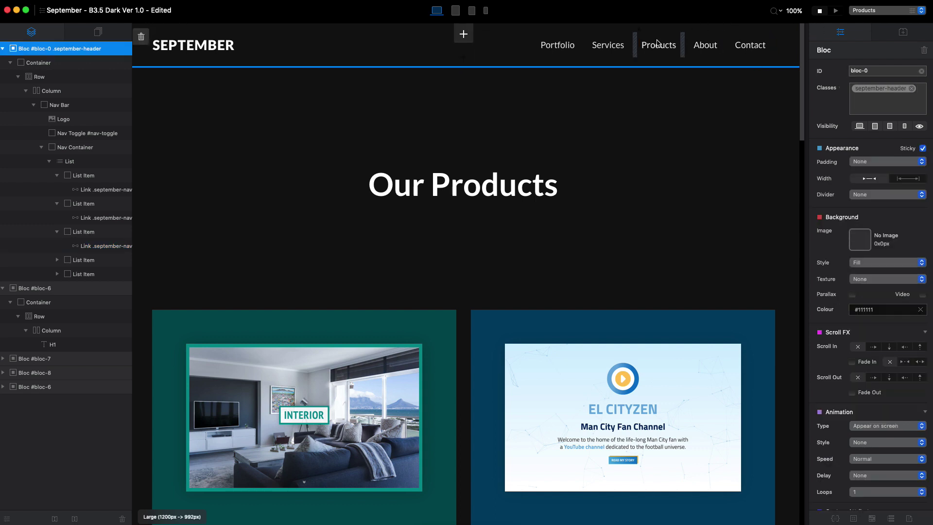
Preview the site and test the Services and Products navigation links.
{"action": "left_click", "coordinate": [836, 10]}
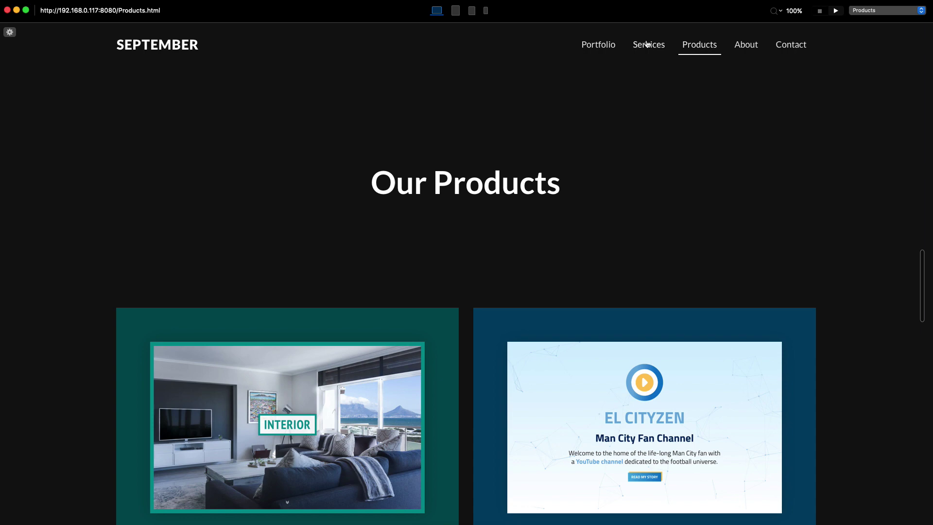
{"action": "left_click", "coordinate": [646, 44]}
{"action": "left_click", "coordinate": [704, 47]}
{"action": "left_click", "coordinate": [645, 47]}
{"action": "left_click", "coordinate": [704, 47]}
{"action": "left_click", "coordinate": [819, 10]}
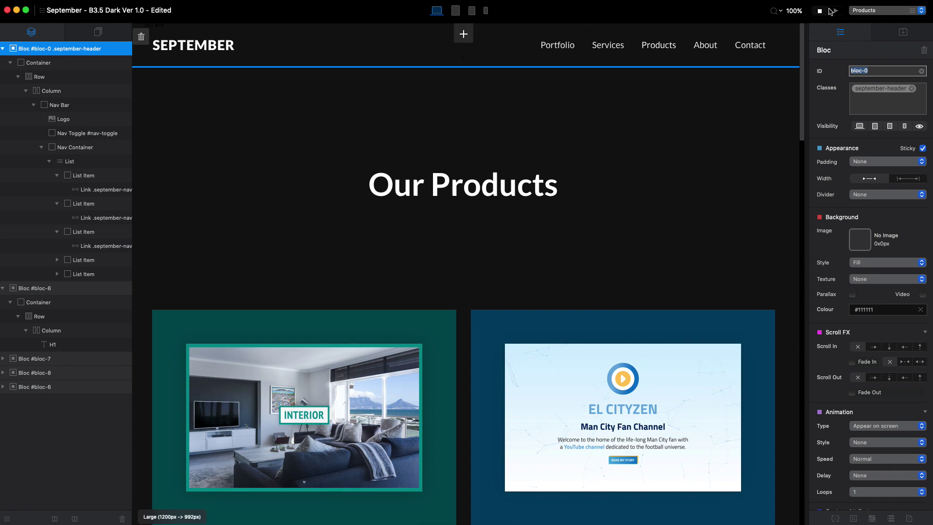
Compare the LG and MD preview widths, then duplicate the Products navigation link.
{"action": "left_click", "coordinate": [836, 12]}
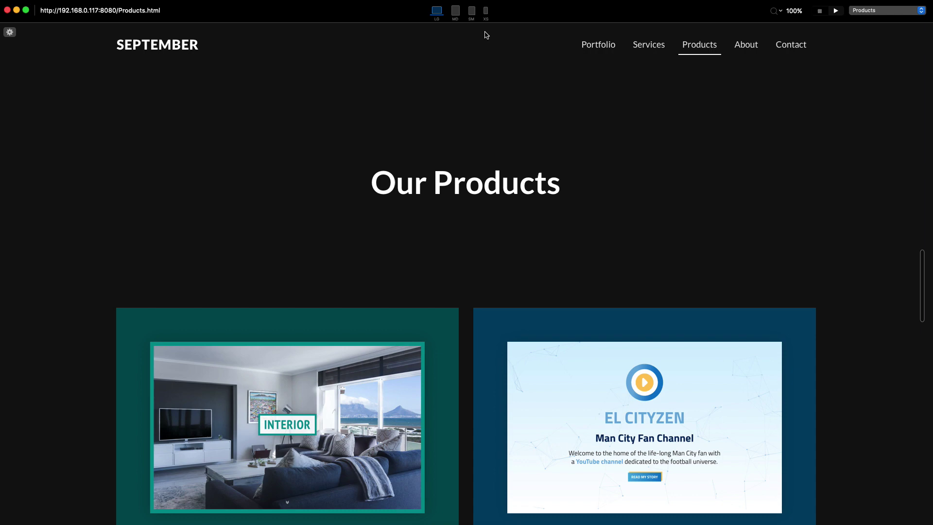
{"action": "left_click", "coordinate": [456, 11]}
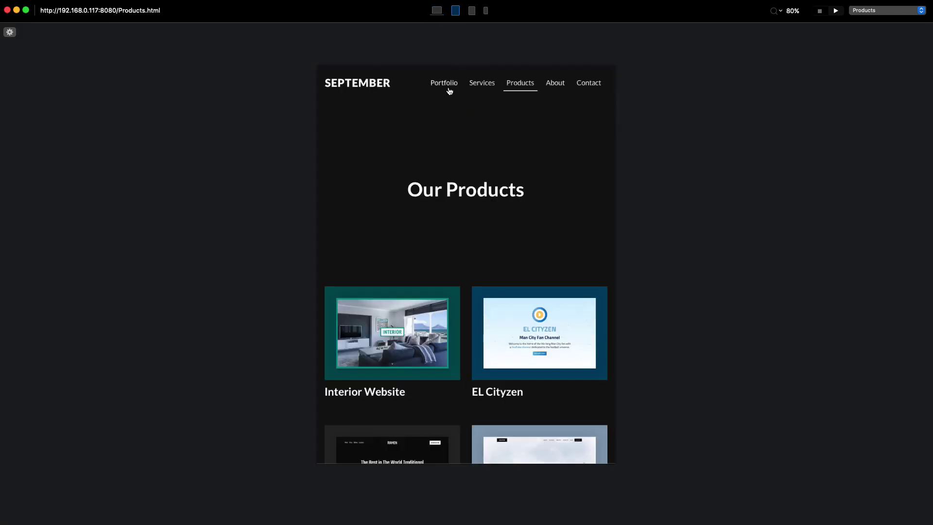
{"action": "left_click", "coordinate": [437, 10]}
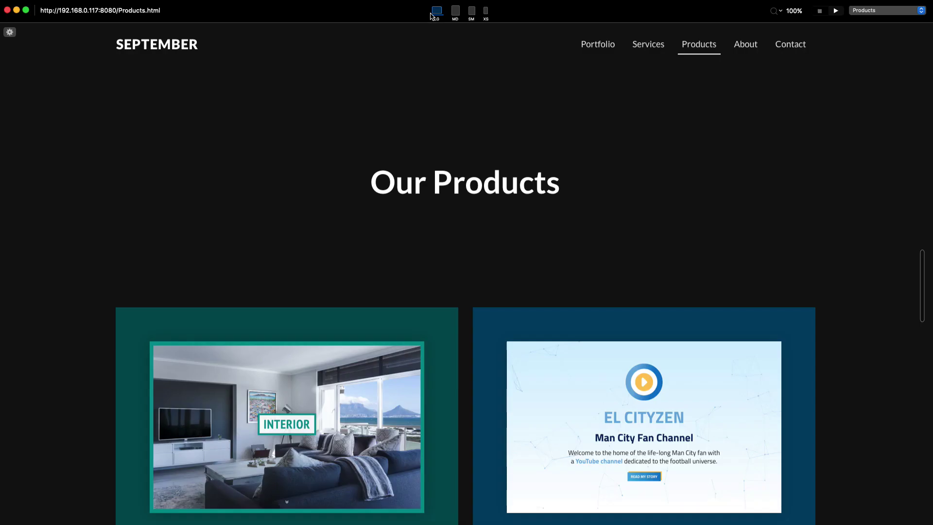
{"action": "left_click", "coordinate": [456, 12]}
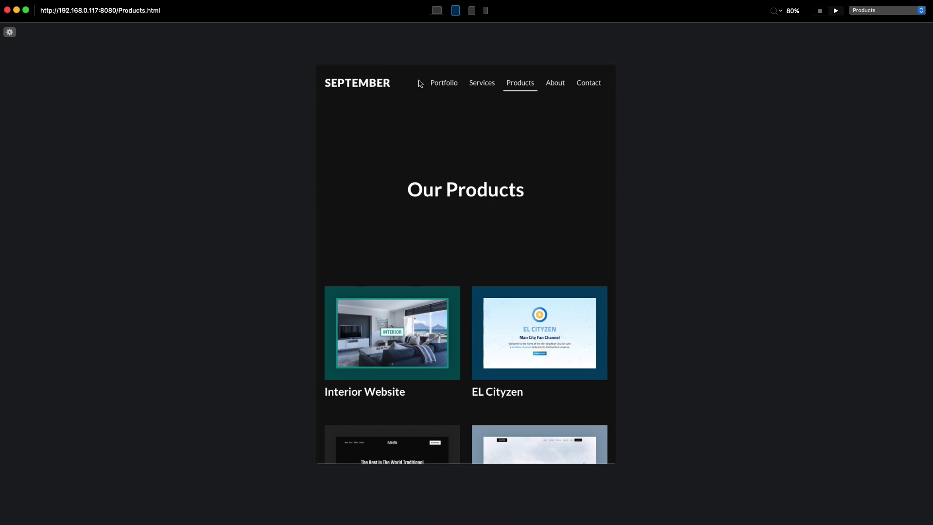
{"action": "left_click", "coordinate": [437, 10]}
{"action": "left_click", "coordinate": [820, 11]}
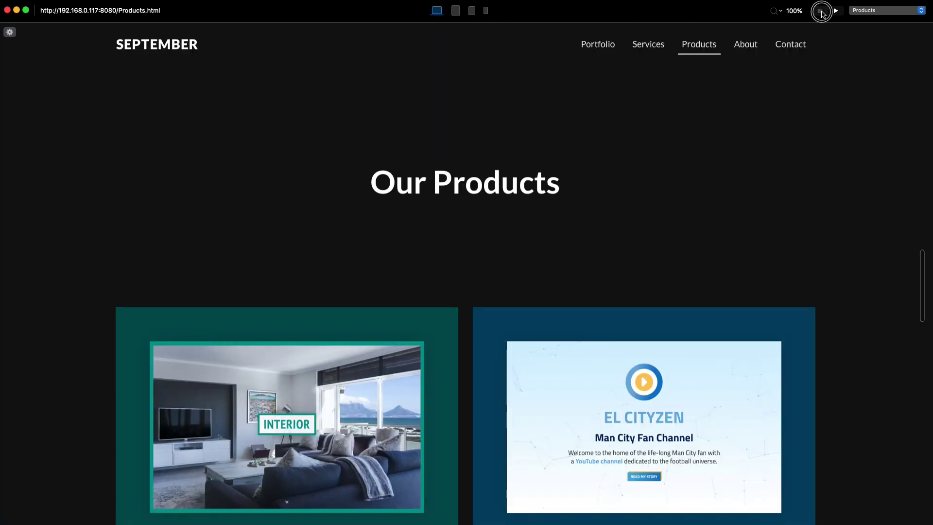
{"action": "left_click", "coordinate": [659, 47]}
{"action": "key", "text": "super+d"}
{"action": "key", "text": "super+d"}
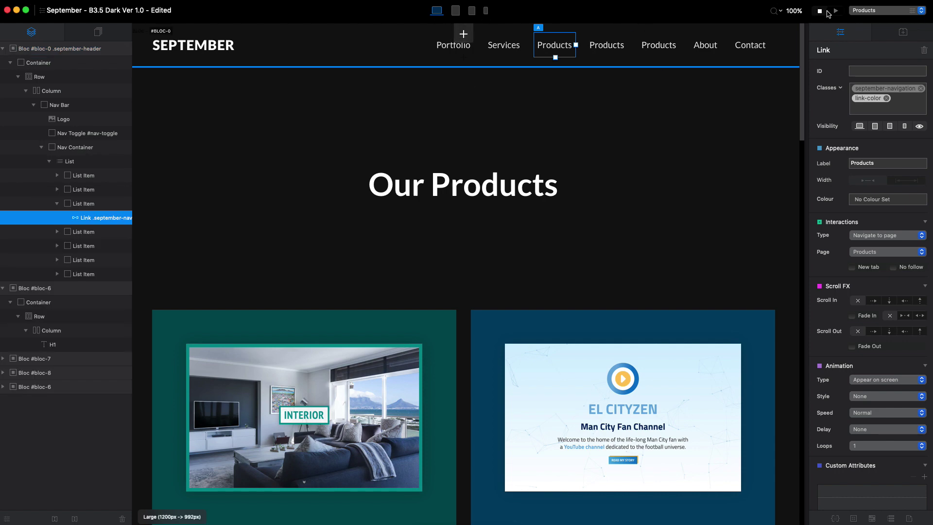
Preview at MD size and return to editing at medium width, where the menu wraps.
{"action": "left_click", "coordinate": [836, 10]}
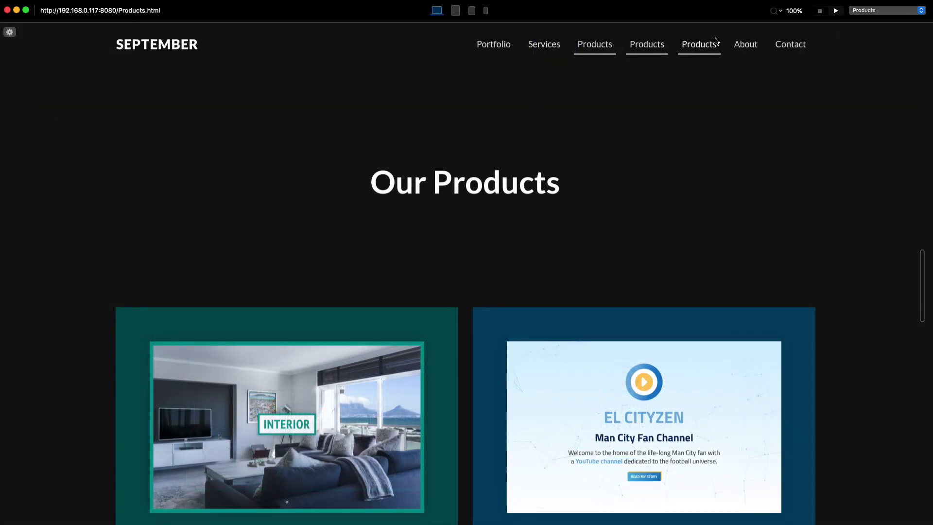
{"action": "left_click", "coordinate": [456, 10]}
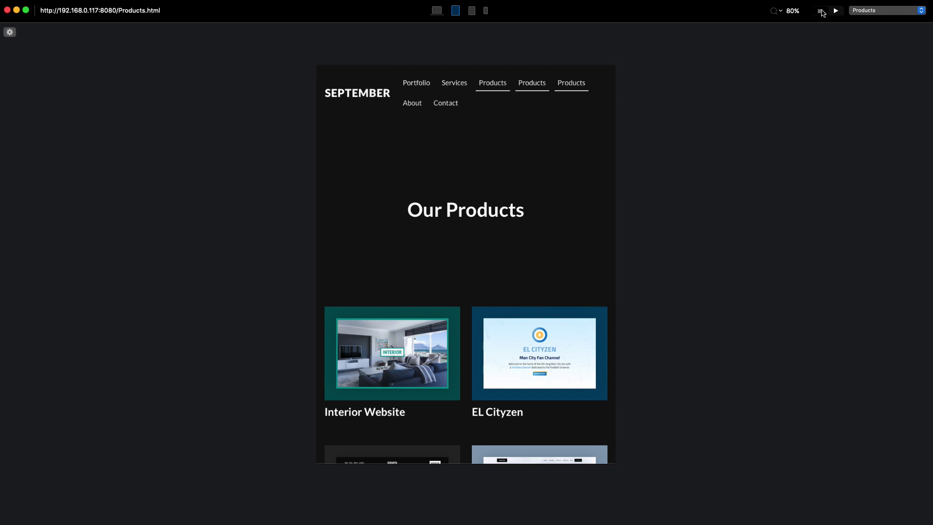
{"action": "left_click", "coordinate": [820, 10]}
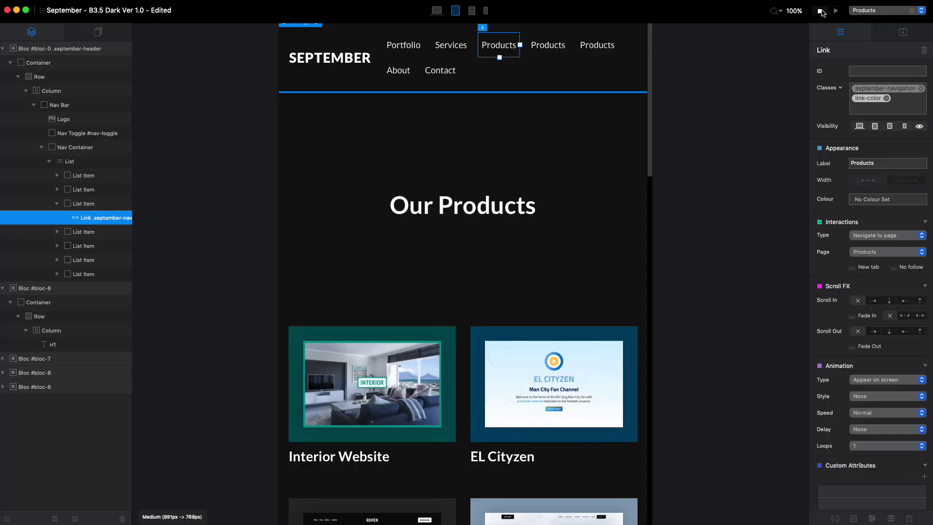
Remove the link-color class and set the september-navigation class margin to 0.
{"action": "left_click", "coordinate": [887, 97]}
{"action": "double_click", "coordinate": [896, 94]}
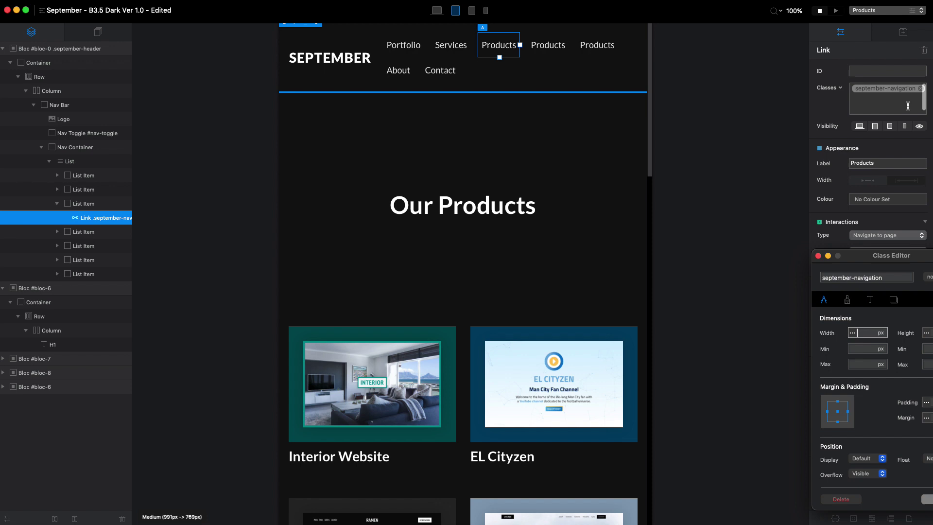
{"action": "left_click_drag", "start_coordinate": [892, 255], "coordinate": [678, 196]}
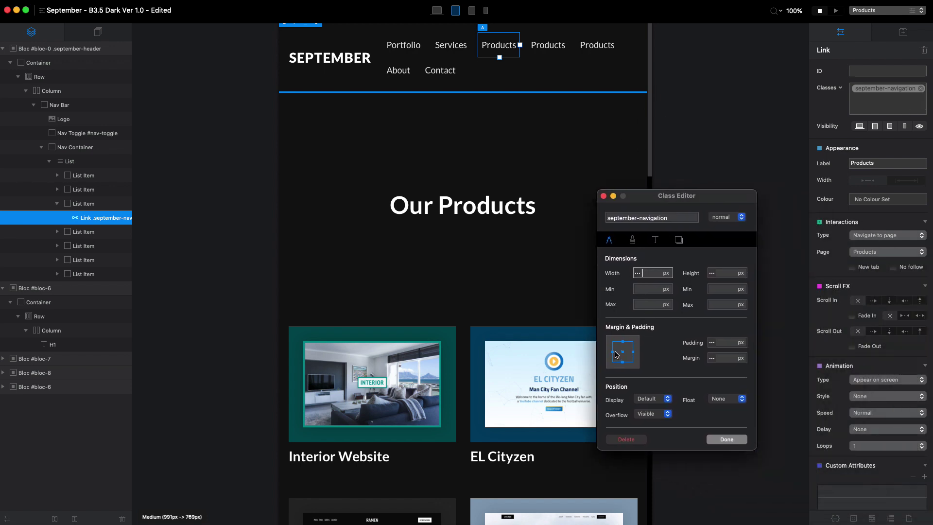
{"action": "left_click", "coordinate": [713, 358]}
{"action": "type", "text": "1"}
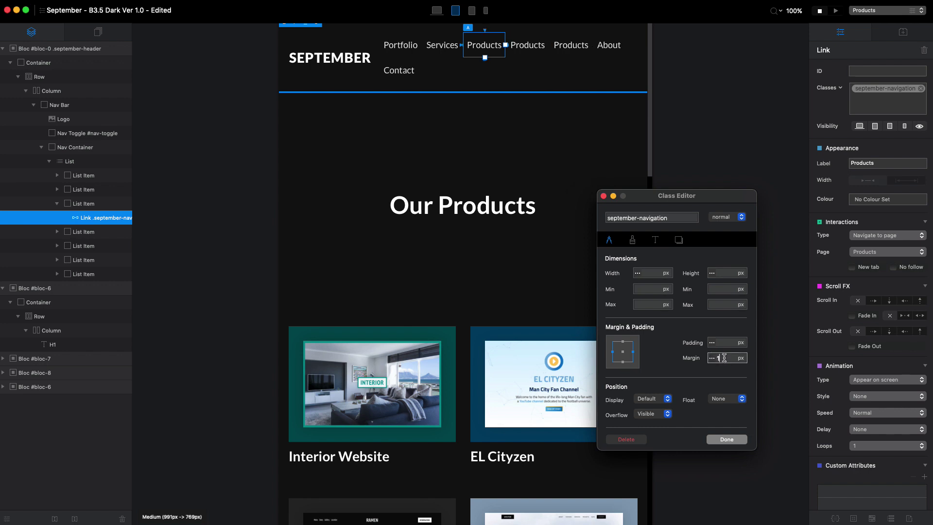
{"action": "double_click", "coordinate": [725, 358]}
{"action": "type", "text": "0"}
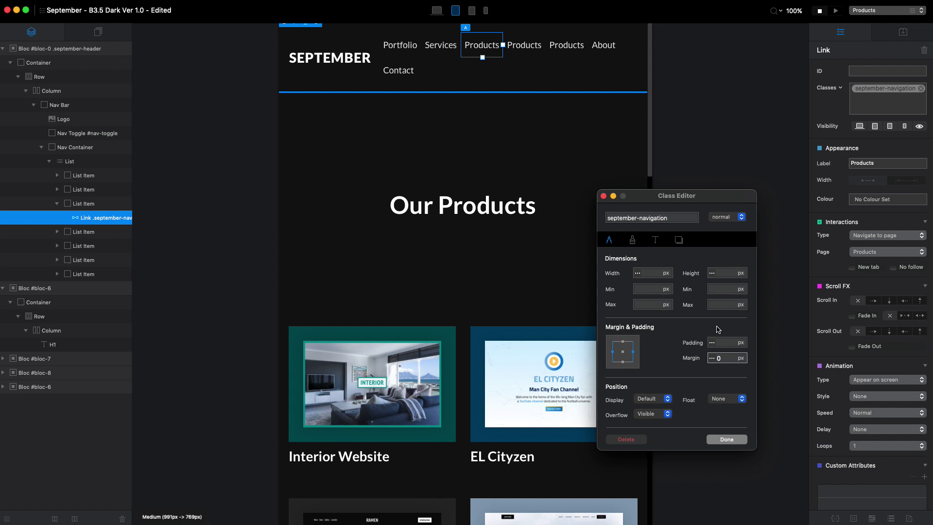
Check the september-navigation typography size (18 px) and close the Class Editor.
{"action": "left_click", "coordinate": [655, 239]}
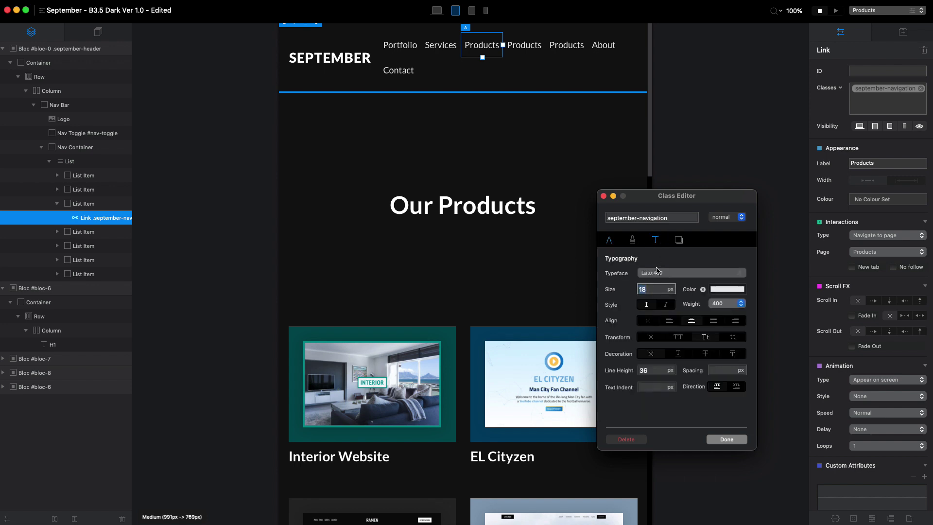
{"action": "type", "text": "16"}
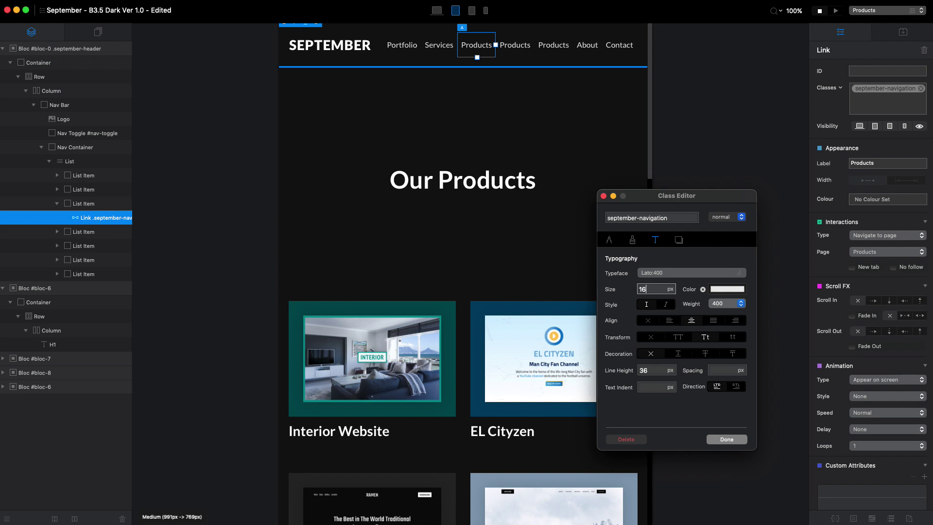
{"action": "type", "text": "8"}
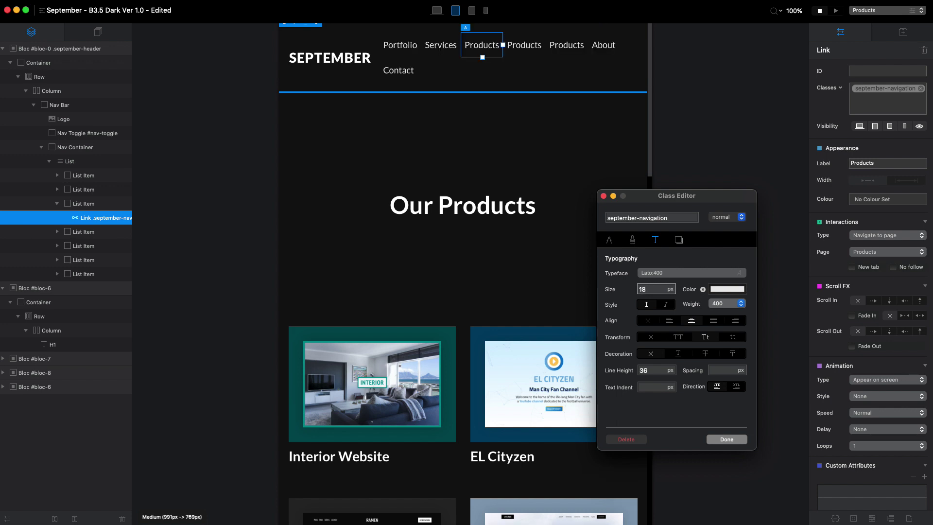
{"action": "left_click", "coordinate": [726, 438]}
Set the Nav Toggle to collapse at the MD breakpoint, checking the SM and MD views.
{"action": "left_click", "coordinate": [549, 60]}
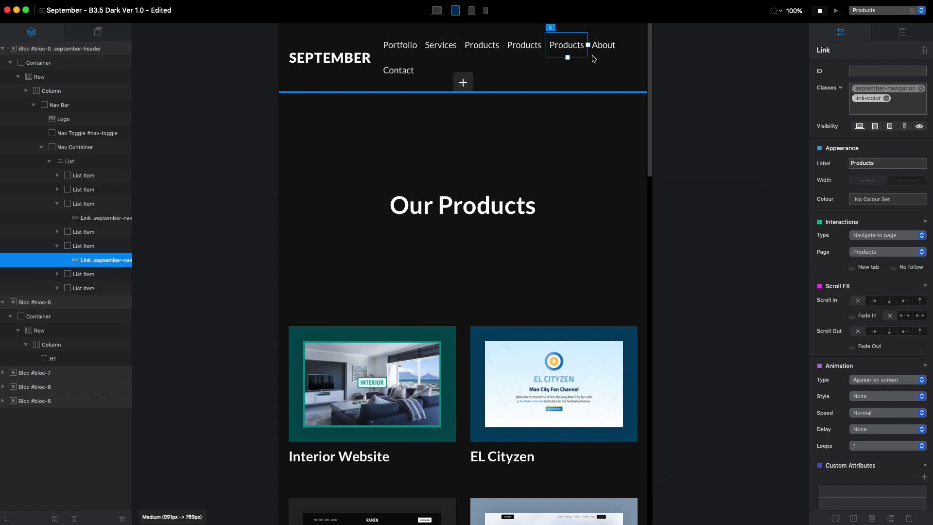
{"action": "left_click", "coordinate": [80, 132]}
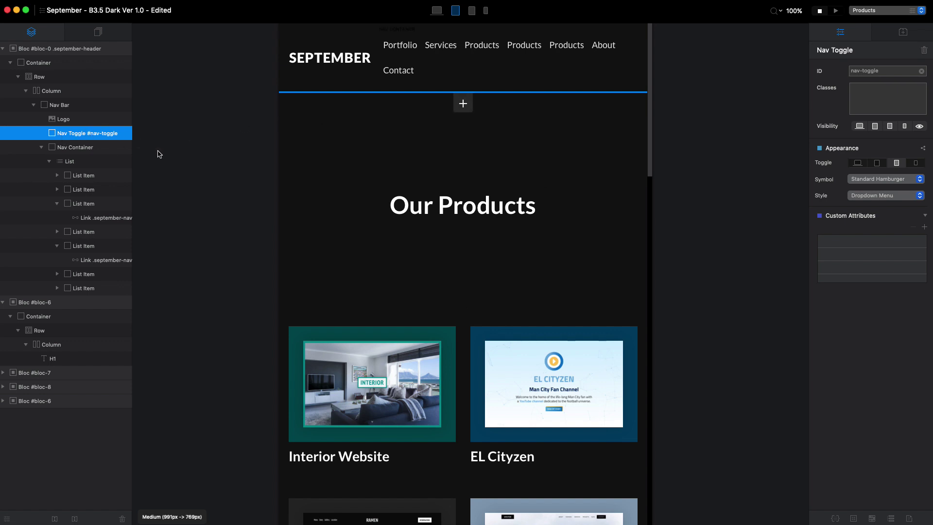
{"action": "left_click", "coordinate": [472, 11]}
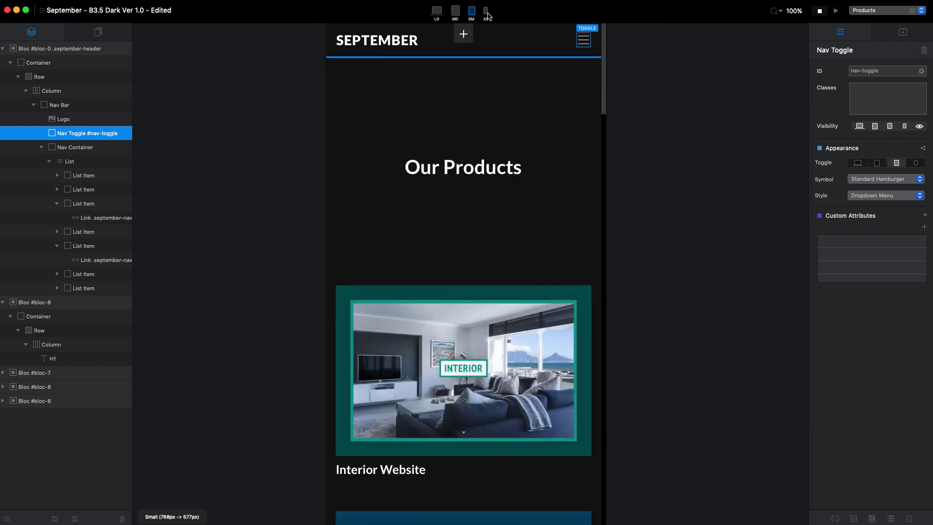
{"action": "left_click", "coordinate": [558, 39]}
{"action": "left_click", "coordinate": [583, 40]}
{"action": "left_click", "coordinate": [883, 166]}
{"action": "left_click", "coordinate": [456, 11]}
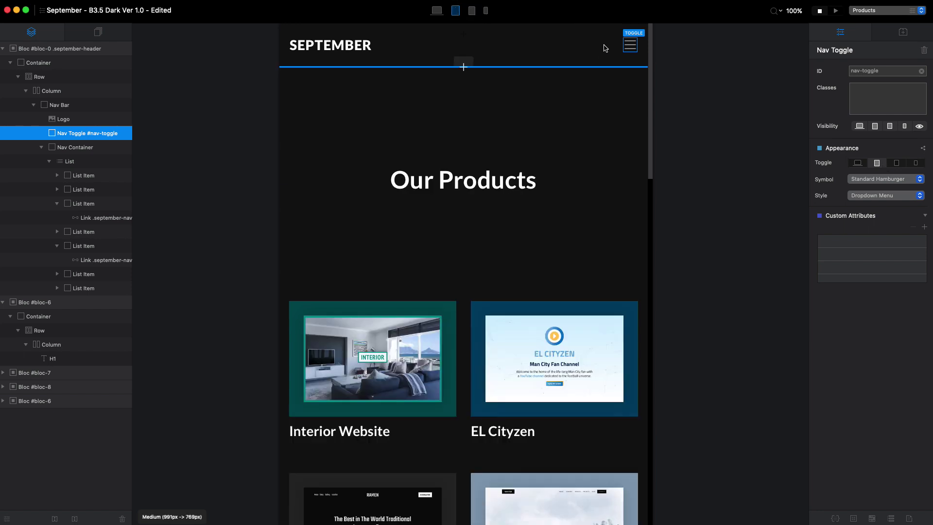
{"action": "left_click", "coordinate": [895, 163]}
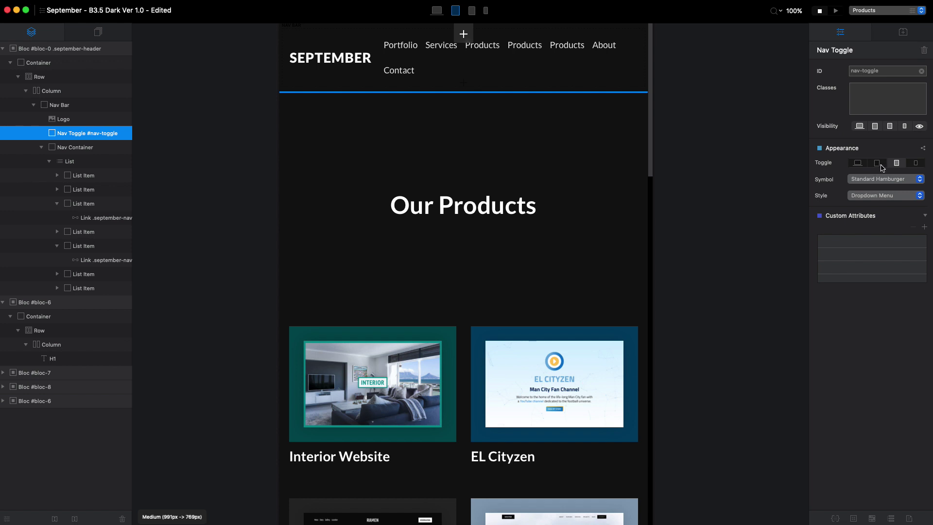
{"action": "left_click", "coordinate": [877, 164]}
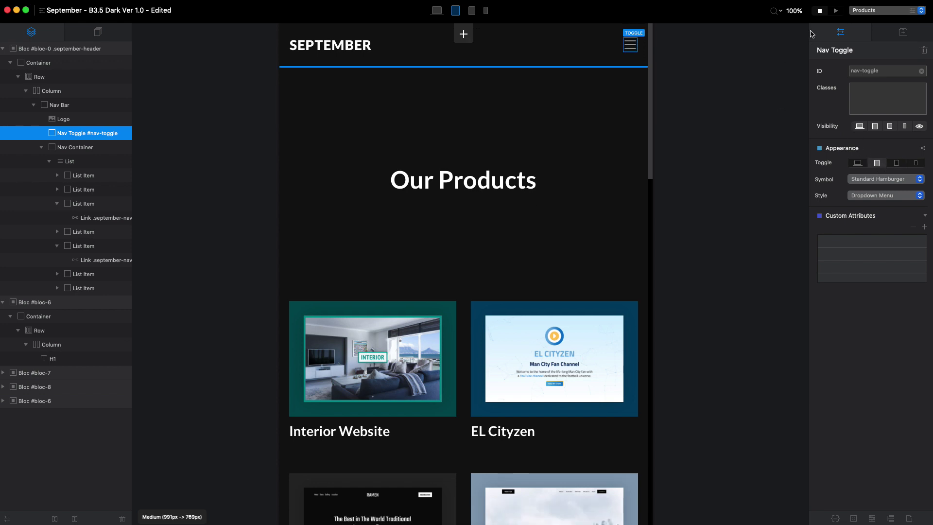
Preview the hamburger menu opening and closing, check SM and LG widths, then stop preview.
{"action": "left_click", "coordinate": [836, 10]}
{"action": "left_click", "coordinate": [603, 83]}
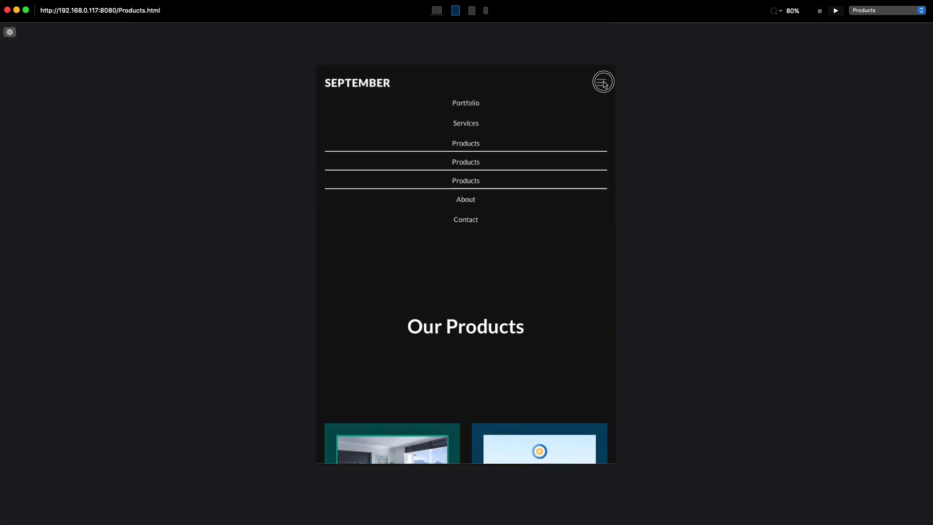
{"action": "left_click", "coordinate": [603, 83]}
{"action": "left_click", "coordinate": [599, 85]}
{"action": "left_click", "coordinate": [472, 10]}
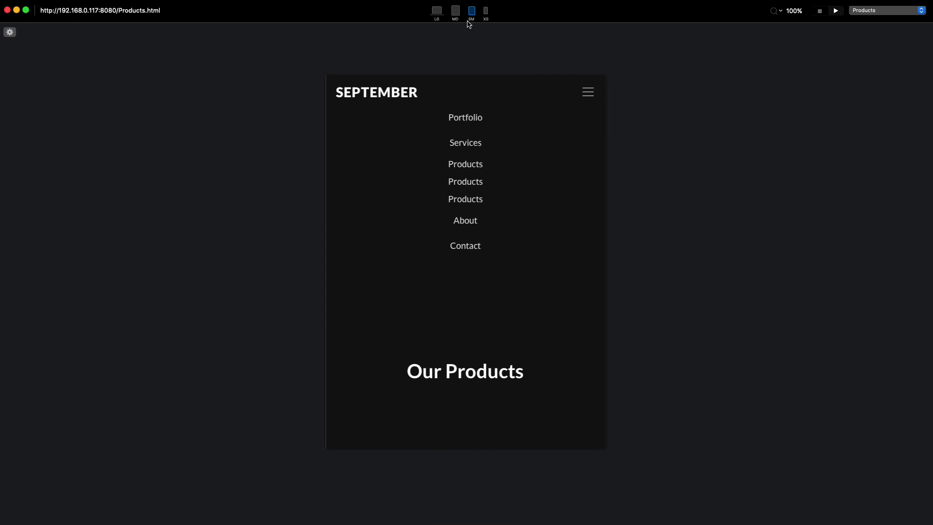
{"action": "left_click", "coordinate": [446, 13]}
{"action": "left_click", "coordinate": [820, 11]}
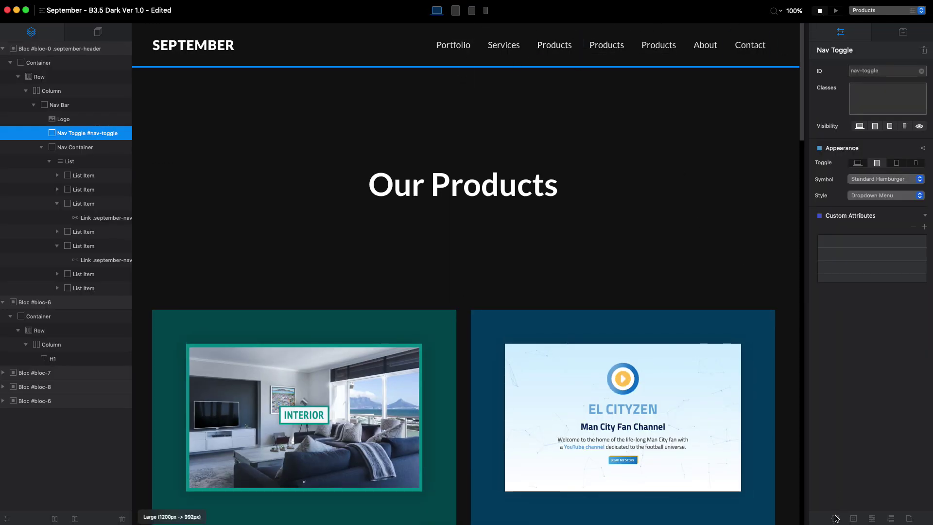
Find the september-active class in the Class Manager and open its background and border settings.
{"action": "left_click", "coordinate": [835, 518]}
{"action": "left_click_drag", "start_coordinate": [802, 246], "coordinate": [666, 92]}
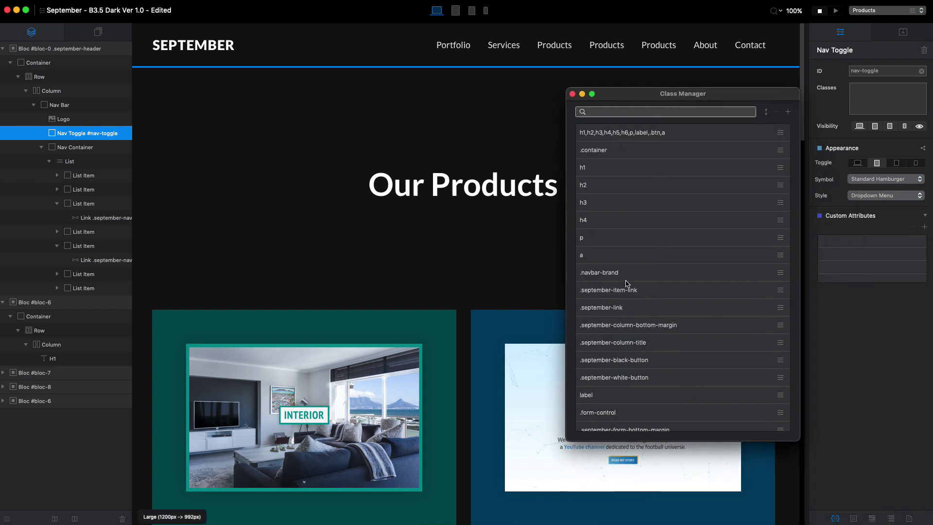
{"action": "type", "text": "act"}
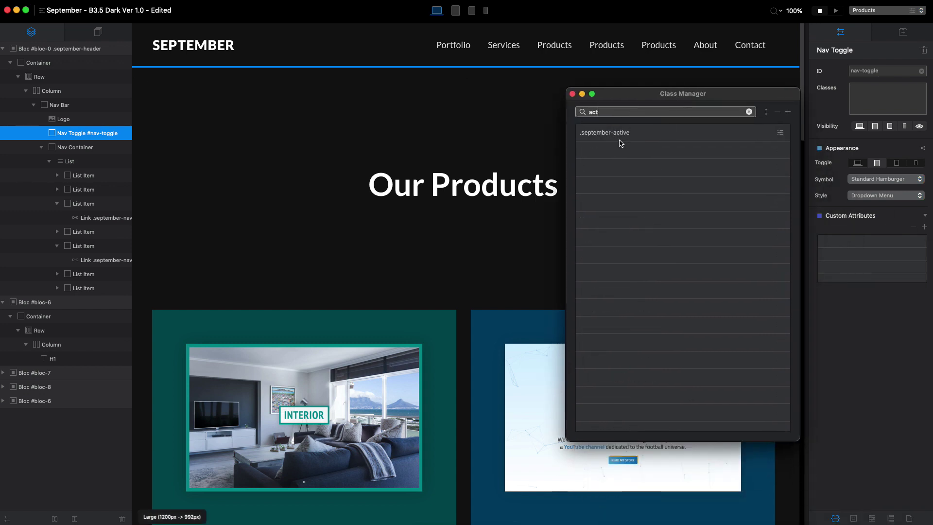
{"action": "double_click", "coordinate": [623, 133]}
{"action": "left_click_drag", "start_coordinate": [699, 205], "coordinate": [639, 142]}
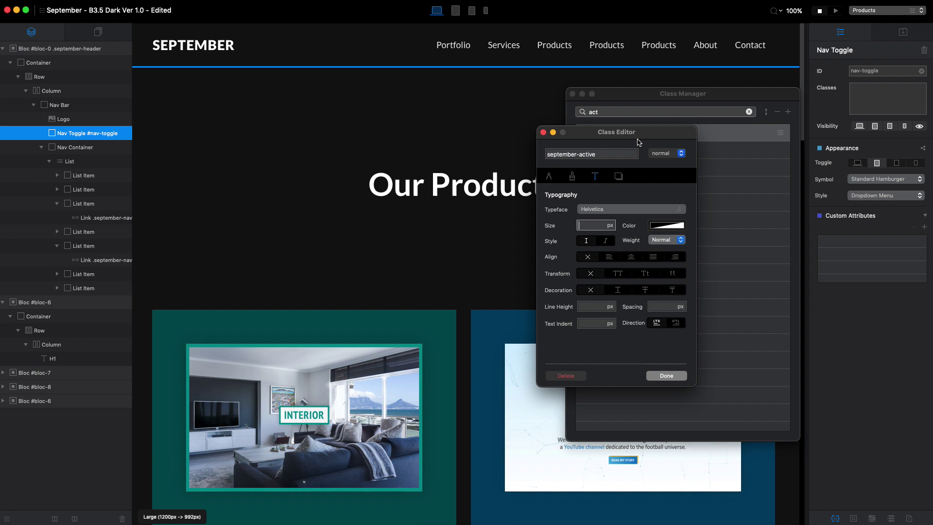
{"action": "left_click", "coordinate": [572, 177]}
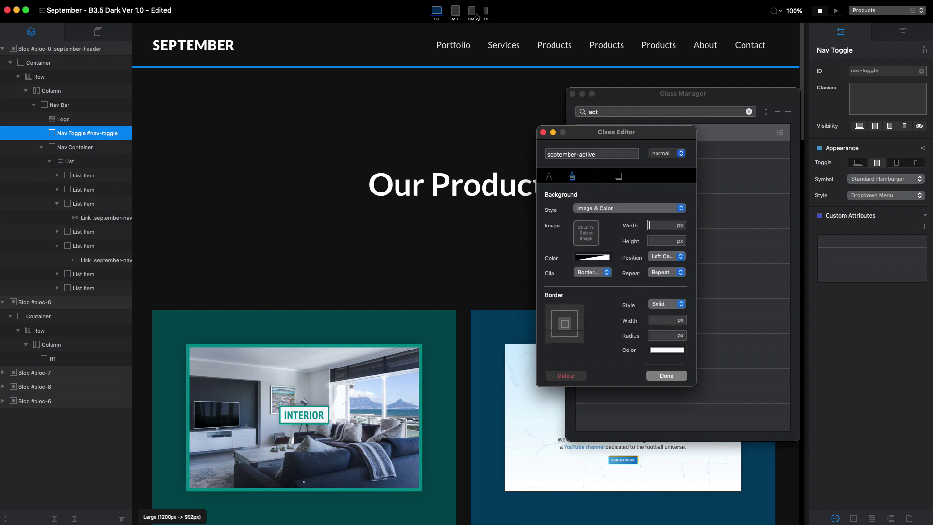
Set the september-active bottom border to 0 px, check LG/MD/SM breakpoints, and close the class windows.
{"action": "left_click", "coordinate": [455, 11]}
{"action": "left_click", "coordinate": [563, 338]}
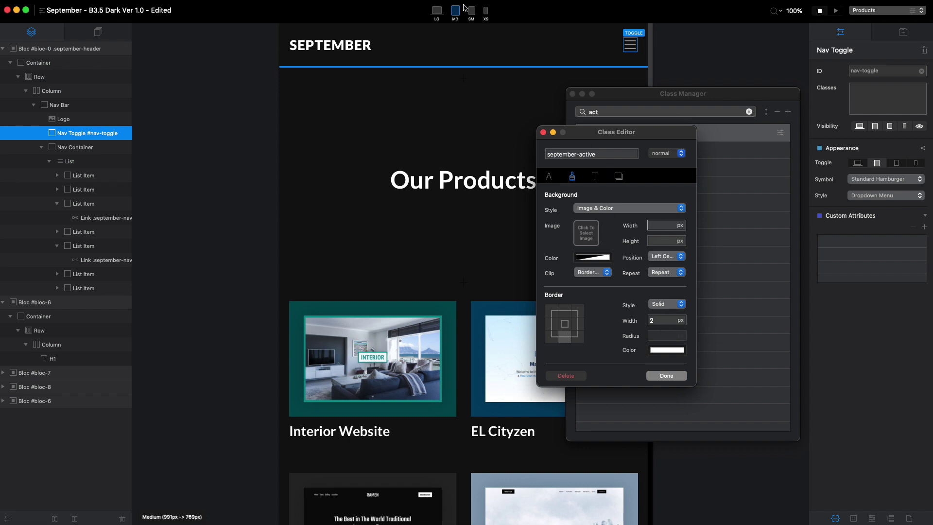
{"action": "left_click", "coordinate": [438, 15]}
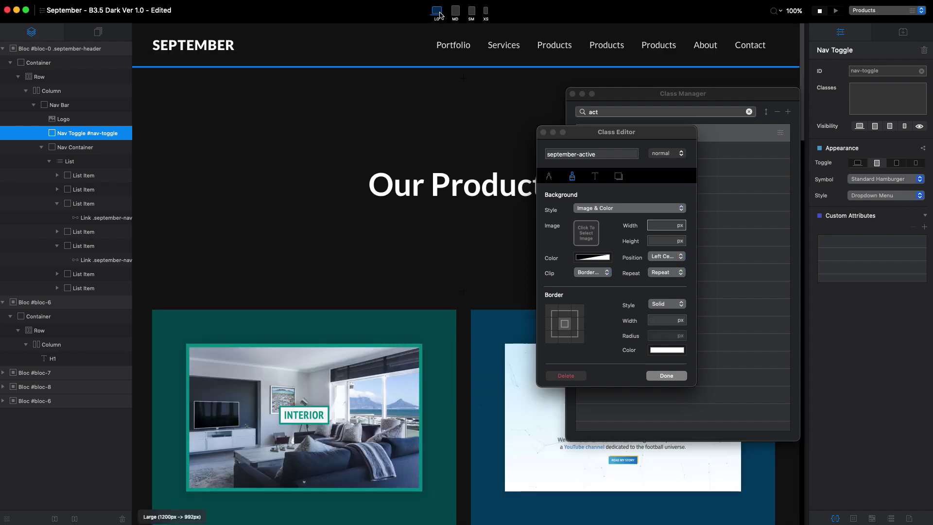
{"action": "left_click", "coordinate": [564, 334]}
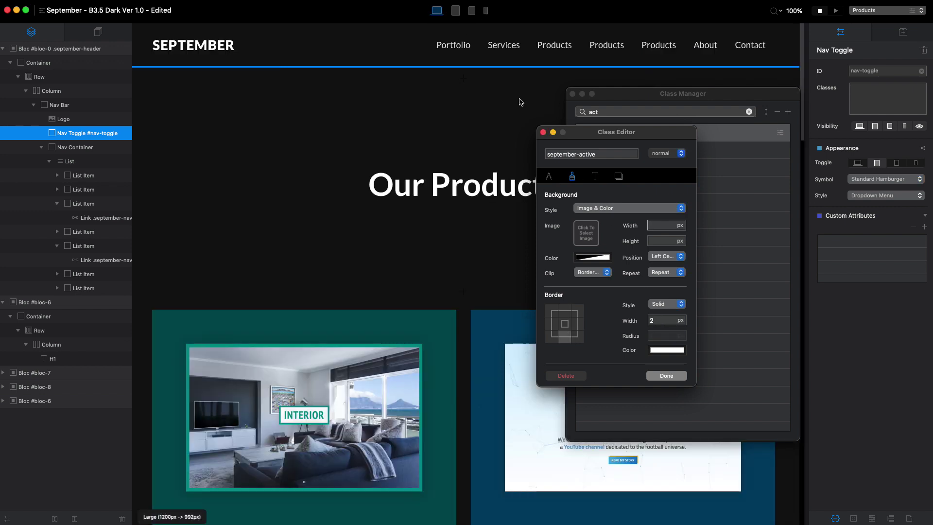
{"action": "left_click", "coordinate": [456, 13]}
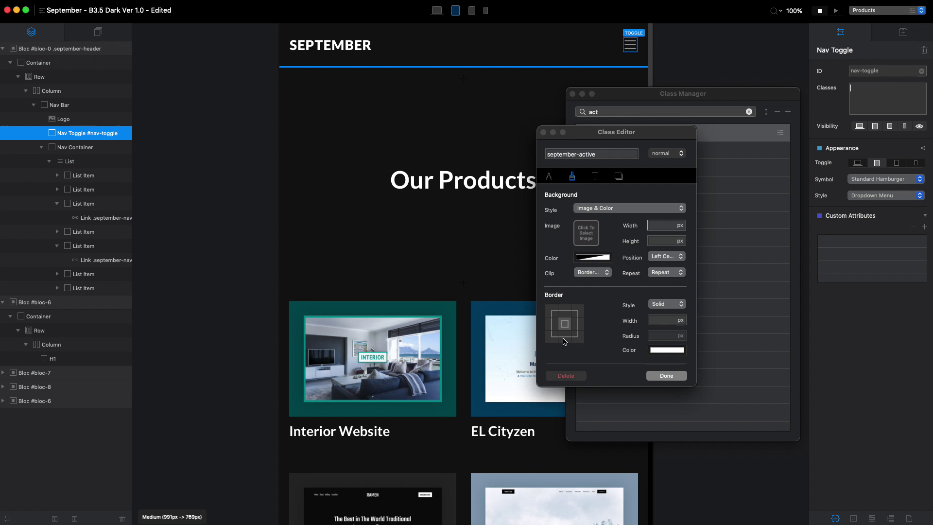
{"action": "left_click", "coordinate": [471, 11]}
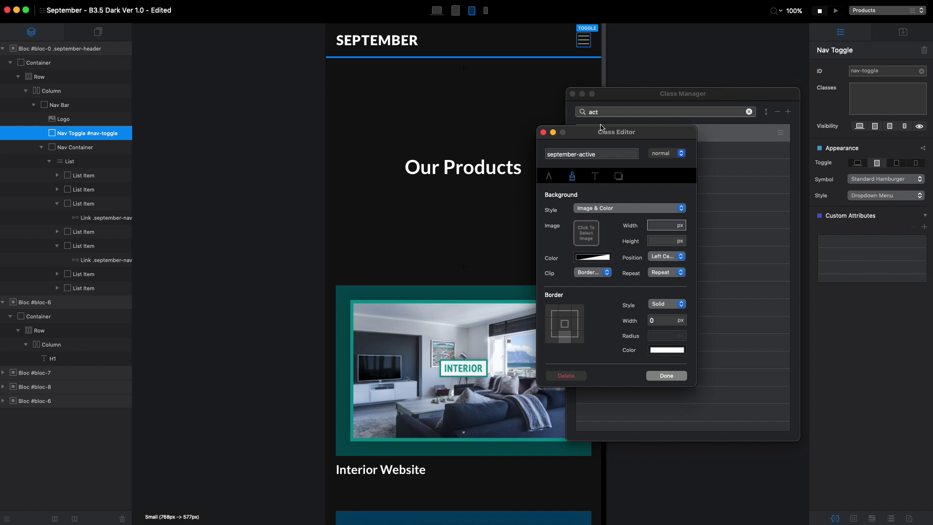
{"action": "left_click", "coordinate": [544, 134]}
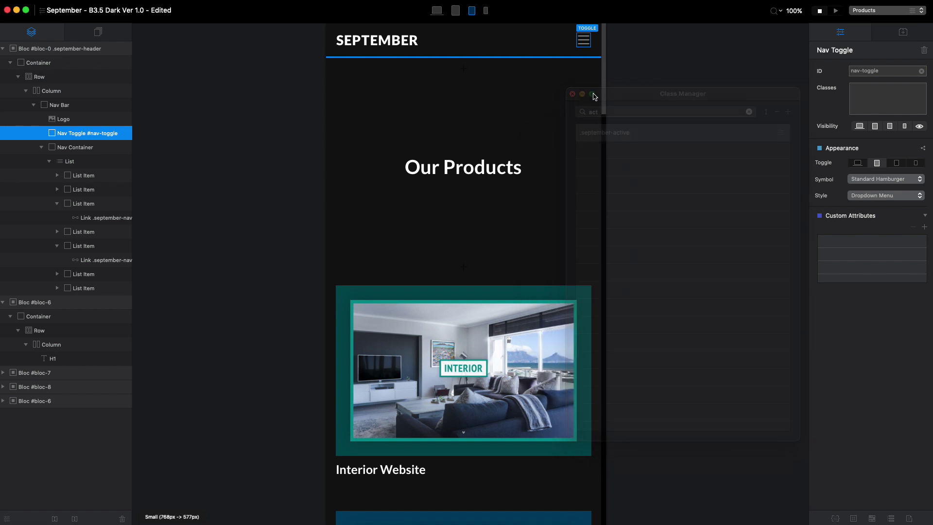
{"action": "left_click", "coordinate": [573, 94]}
At LG, duplicate the footer Services heading and rename the copy 'Products'.
{"action": "left_click", "coordinate": [456, 11]}
{"action": "left_click", "coordinate": [437, 10]}
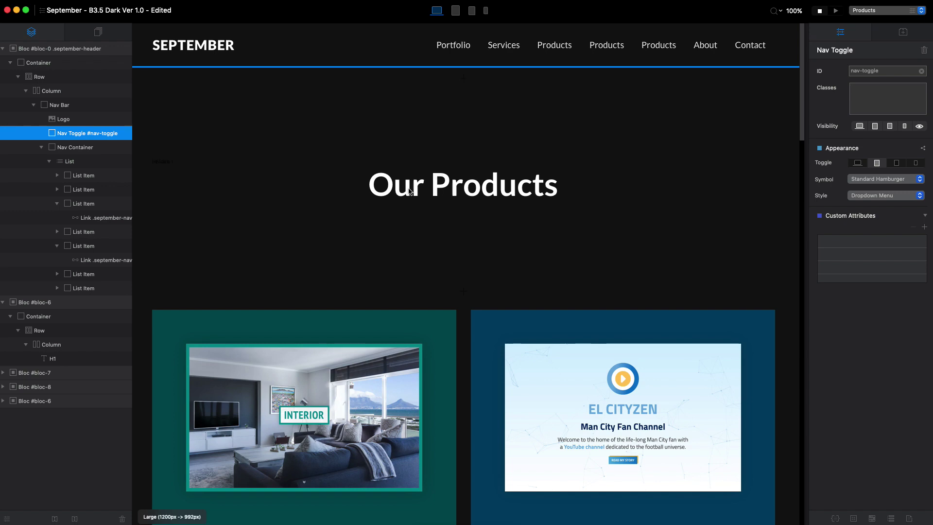
{"action": "scroll", "coordinate": [449, 184], "scroll_direction": "down", "scroll_amount": 20}
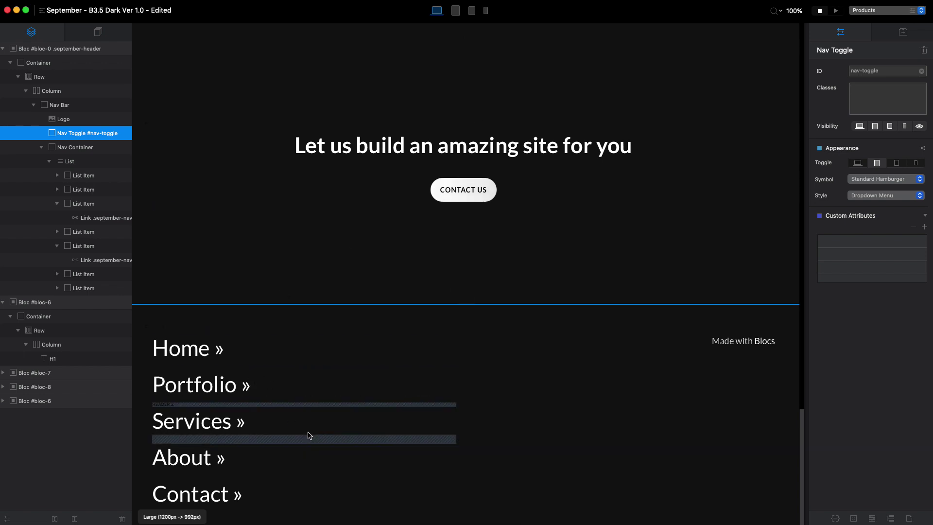
{"action": "left_click", "coordinate": [285, 421]}
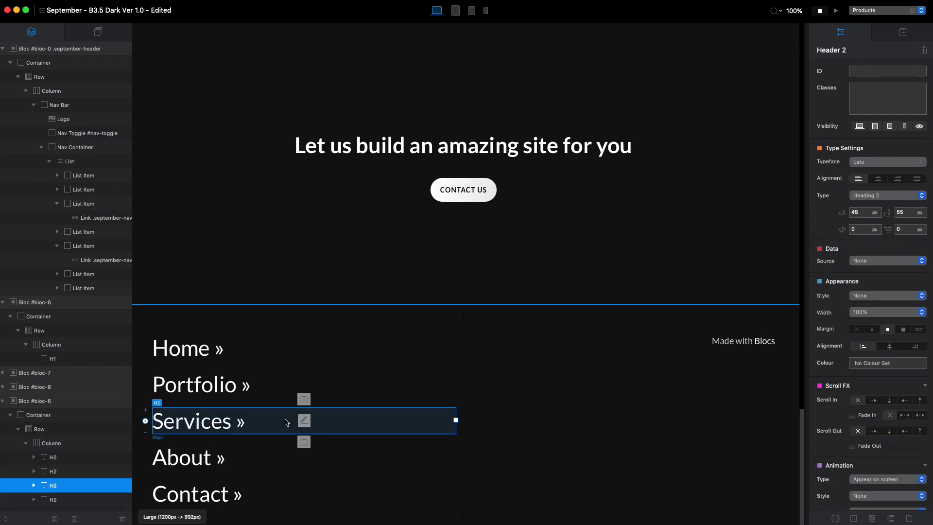
{"action": "key", "text": "super+d"}
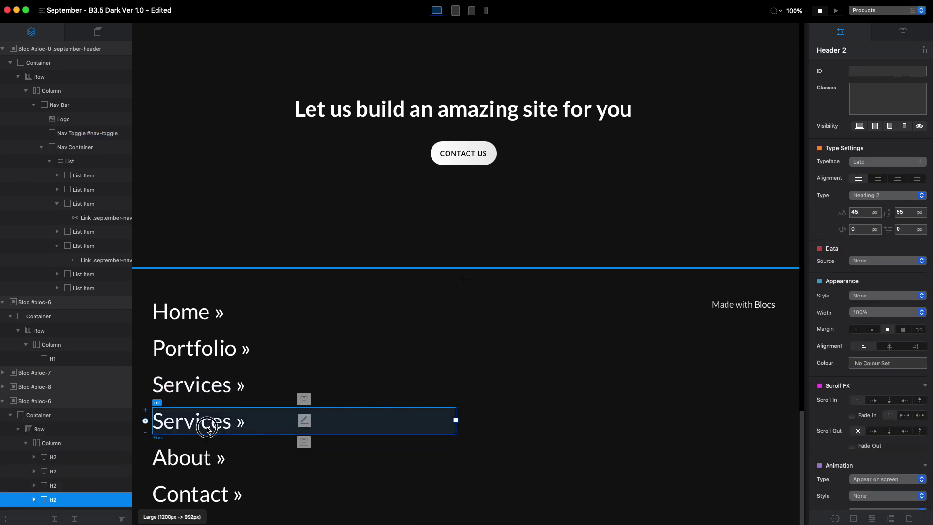
{"action": "left_click", "coordinate": [187, 426]}
{"action": "double_click", "coordinate": [187, 426]}
{"action": "type", "text": "Prod"}
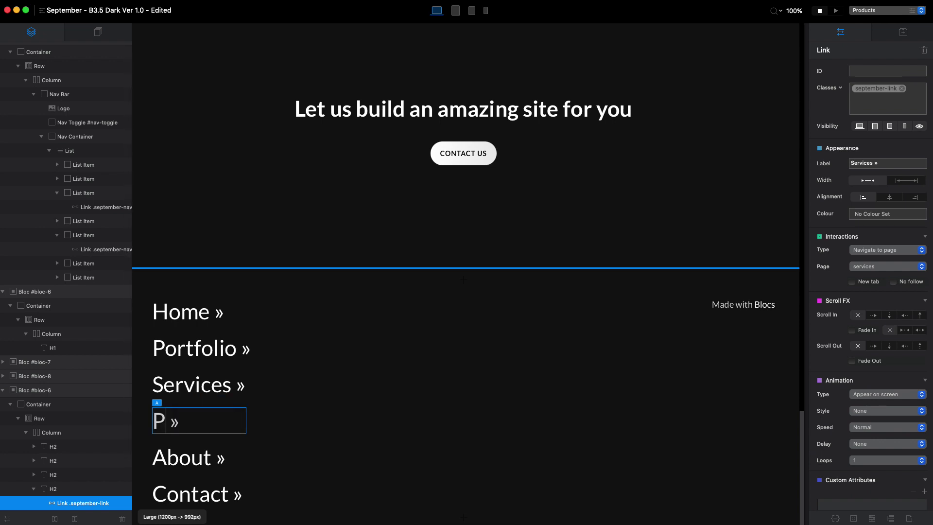
{"action": "type", "text": "ucts"}
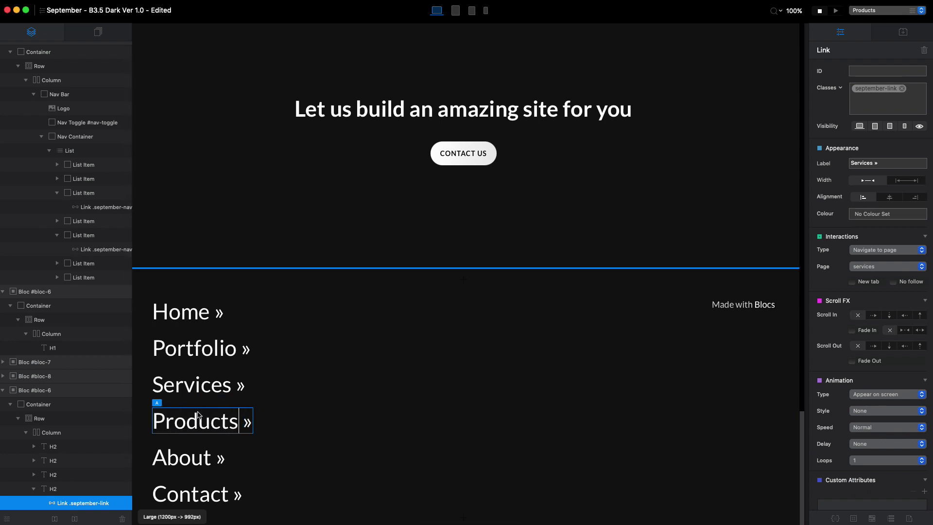
Link the new Products heading to the Products page, then open the home page.
{"action": "left_click", "coordinate": [863, 268]}
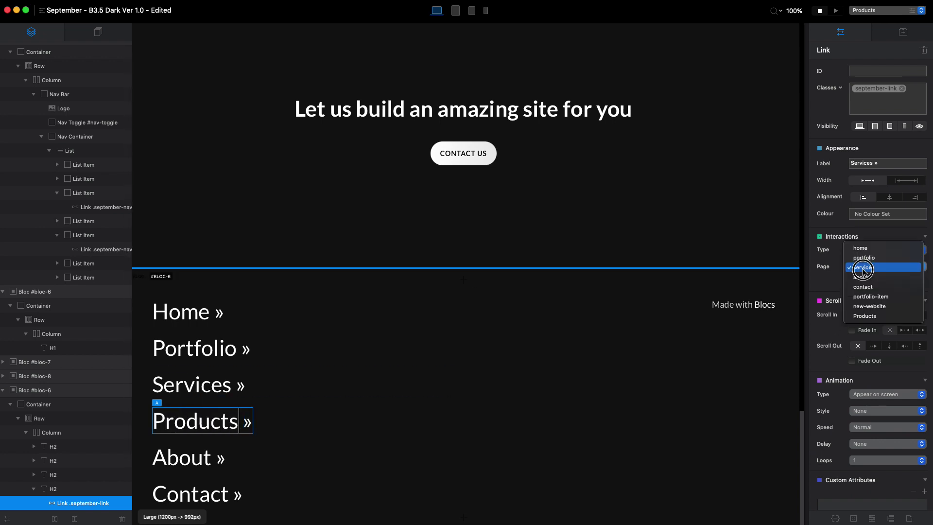
{"action": "left_click", "coordinate": [880, 316]}
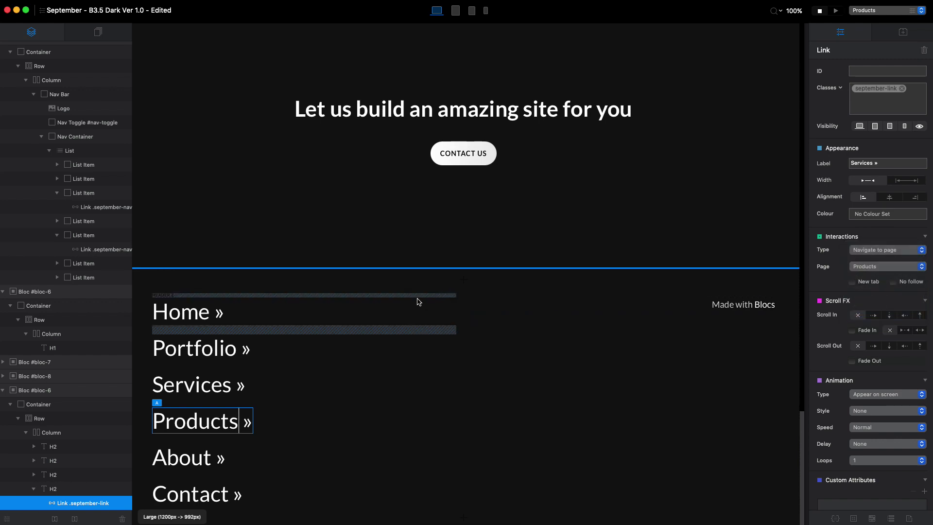
{"action": "scroll", "coordinate": [418, 300], "scroll_direction": "up", "scroll_amount": 10}
{"action": "scroll", "coordinate": [420, 303], "scroll_direction": "up", "scroll_amount": 10}
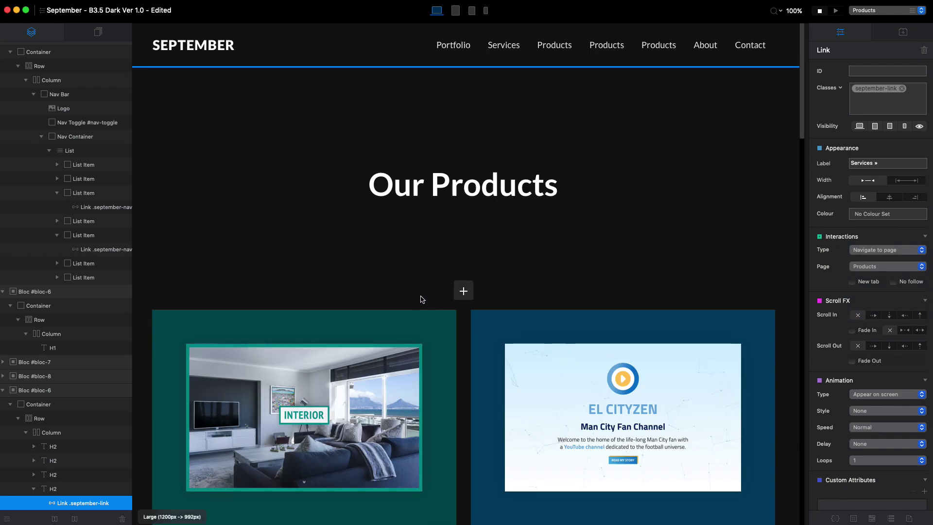
{"action": "left_click", "coordinate": [874, 14]}
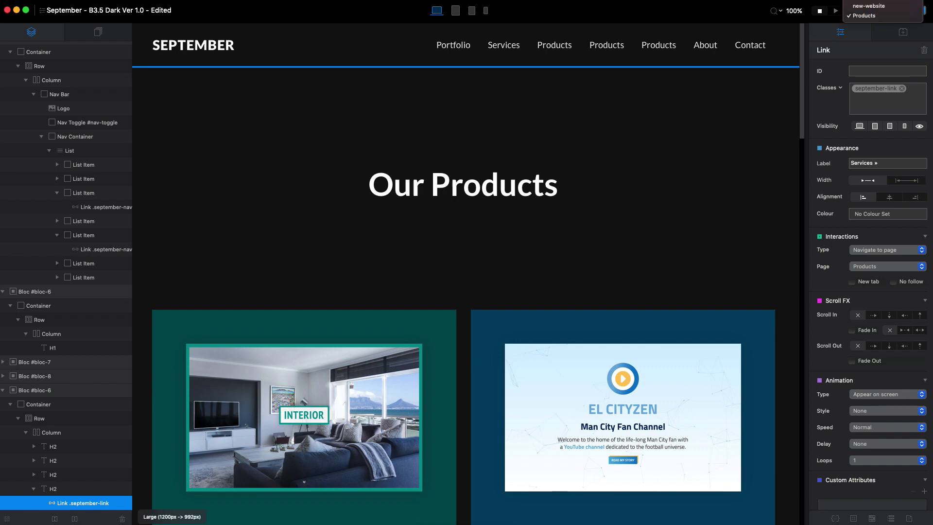
{"action": "left_click", "coordinate": [869, 6]}
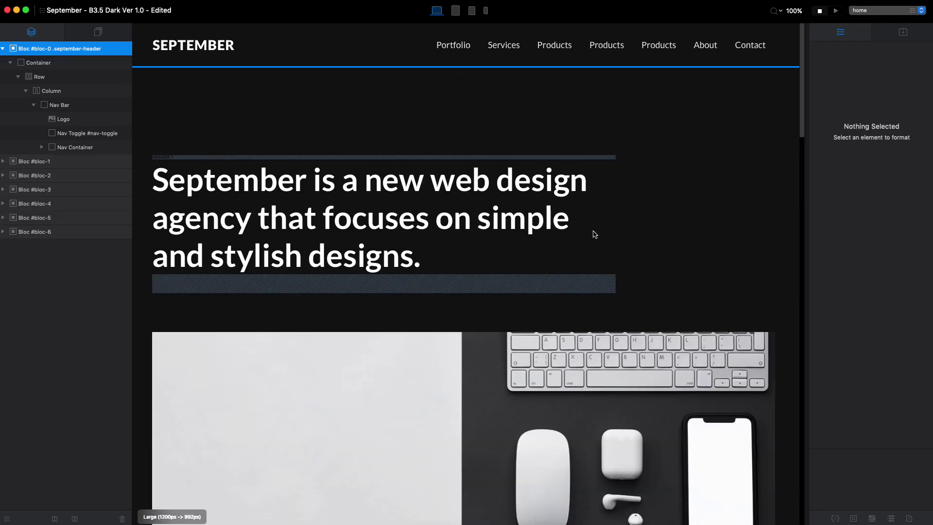
Scroll through the home page, then open and scroll the portfolio page.
{"action": "scroll", "coordinate": [594, 233], "scroll_direction": "down", "scroll_amount": 8}
{"action": "scroll", "coordinate": [596, 231], "scroll_direction": "down", "scroll_amount": 10}
{"action": "scroll", "coordinate": [596, 230], "scroll_direction": "up", "scroll_amount": 4}
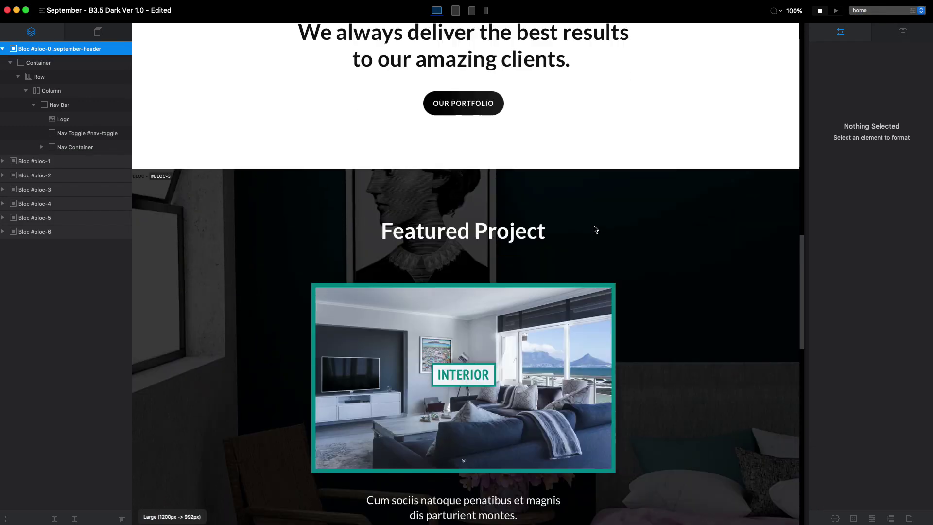
{"action": "scroll", "coordinate": [594, 231], "scroll_direction": "down", "scroll_amount": 12}
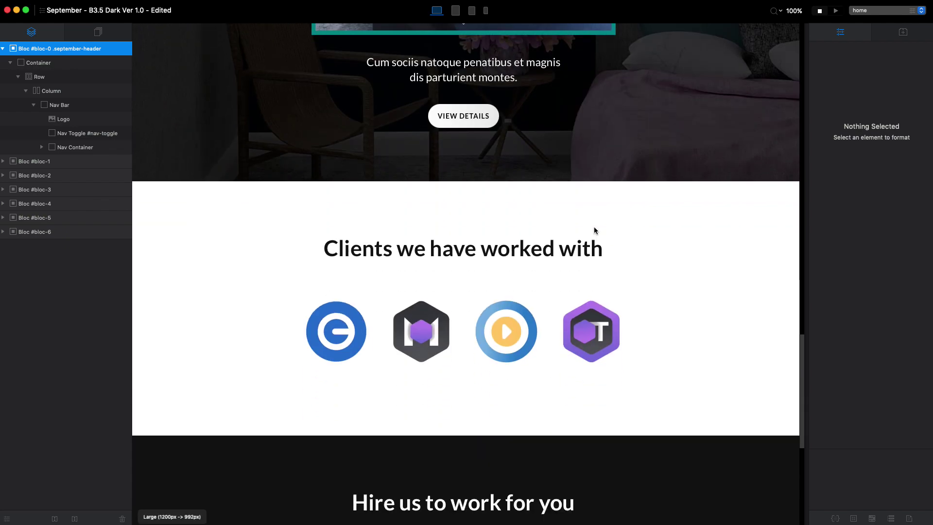
{"action": "scroll", "coordinate": [595, 231], "scroll_direction": "down", "scroll_amount": 7}
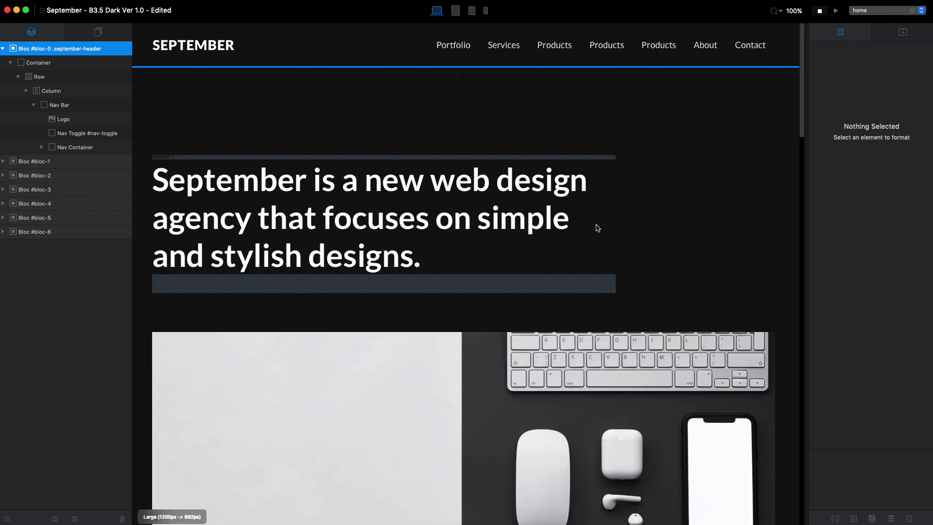
{"action": "left_click", "coordinate": [858, 14]}
{"action": "left_click", "coordinate": [863, 19]}
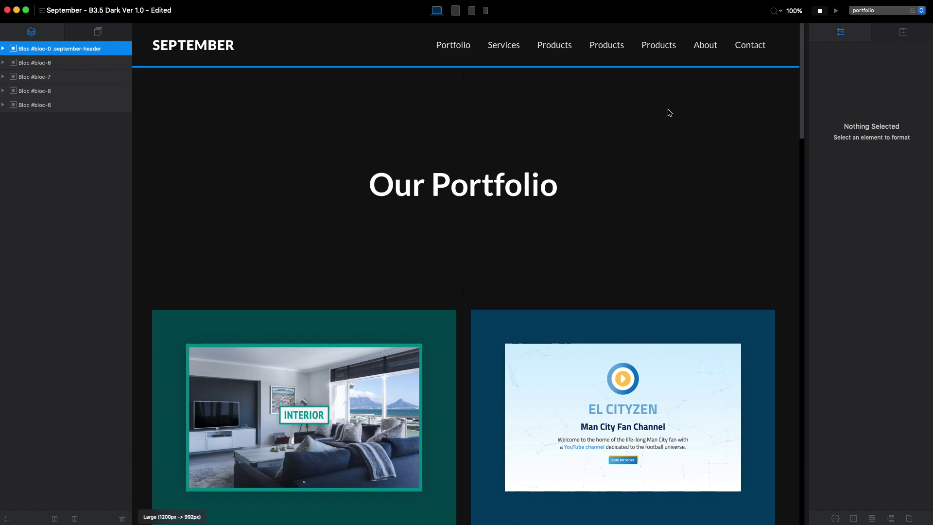
{"action": "scroll", "coordinate": [583, 176], "scroll_direction": "down", "scroll_amount": 6}
{"action": "scroll", "coordinate": [583, 176], "scroll_direction": "up", "scroll_amount": 6}
Review the services, about and contact pages, then return to the September template Safari tab.
{"action": "left_click", "coordinate": [878, 12]}
{"action": "left_click", "coordinate": [877, 21]}
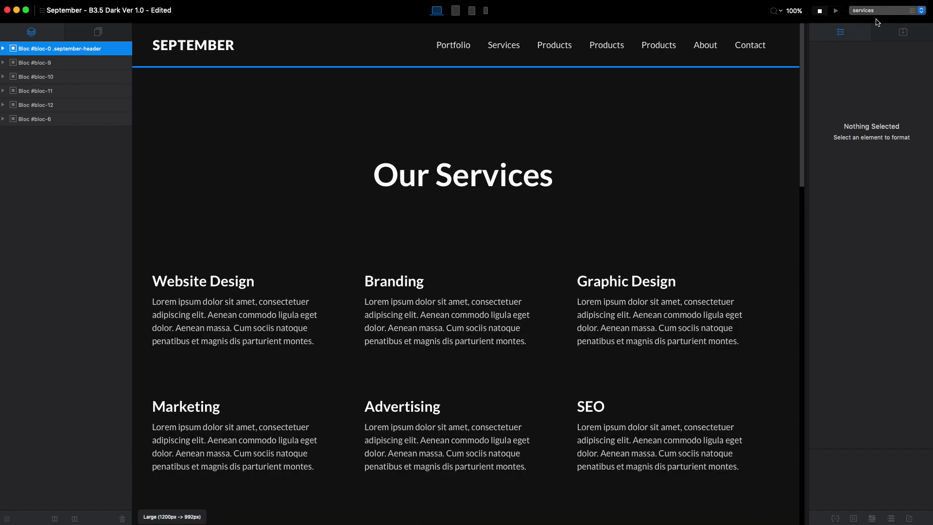
{"action": "scroll", "coordinate": [631, 150], "scroll_direction": "down", "scroll_amount": 15}
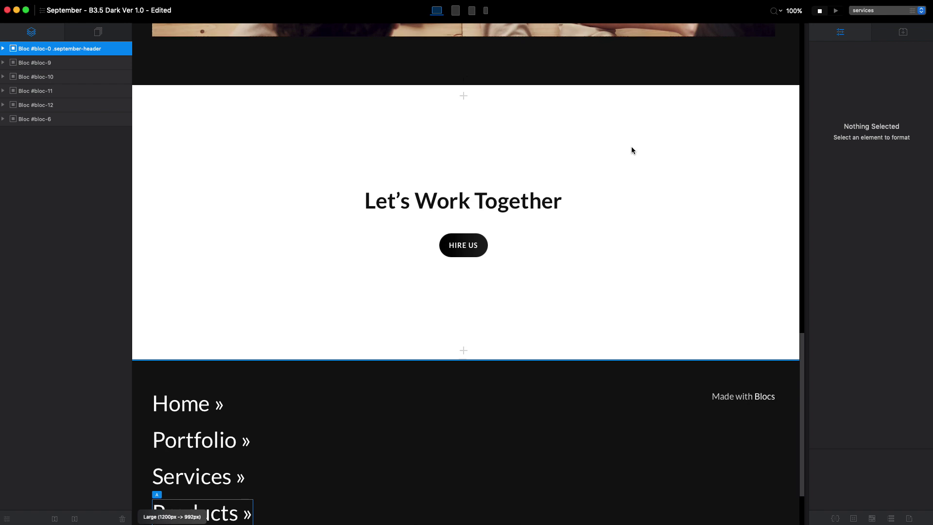
{"action": "left_click", "coordinate": [872, 11]}
{"action": "left_click", "coordinate": [870, 21]}
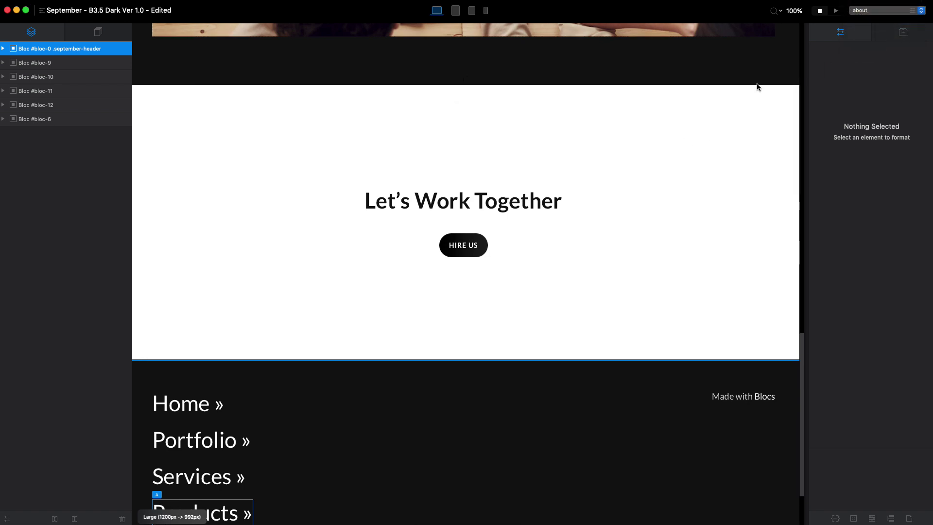
{"action": "scroll", "coordinate": [669, 155], "scroll_direction": "up", "scroll_amount": 15}
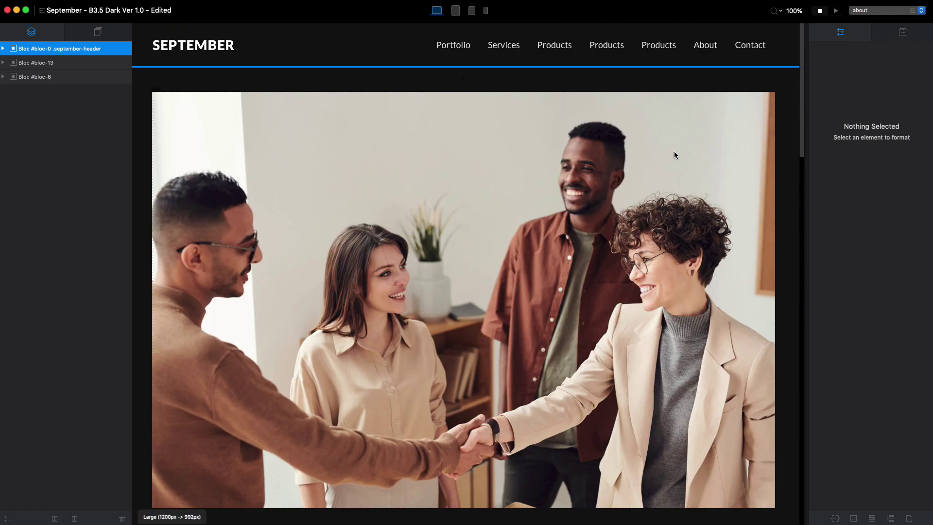
{"action": "left_click", "coordinate": [872, 11]}
{"action": "left_click", "coordinate": [867, 19]}
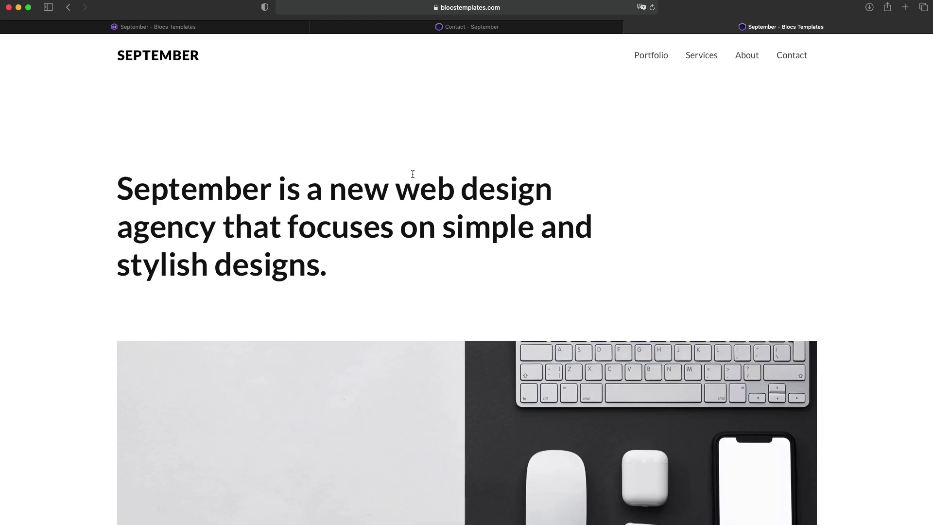
{"action": "key", "text": "ctrl+Tab"}
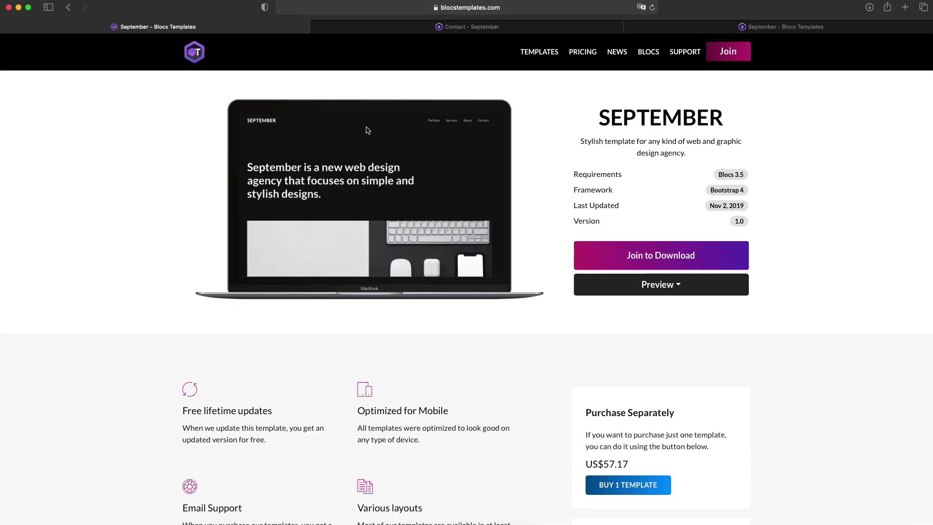
{"action": "scroll", "coordinate": [368, 129], "scroll_direction": "down", "scroll_amount": 12}
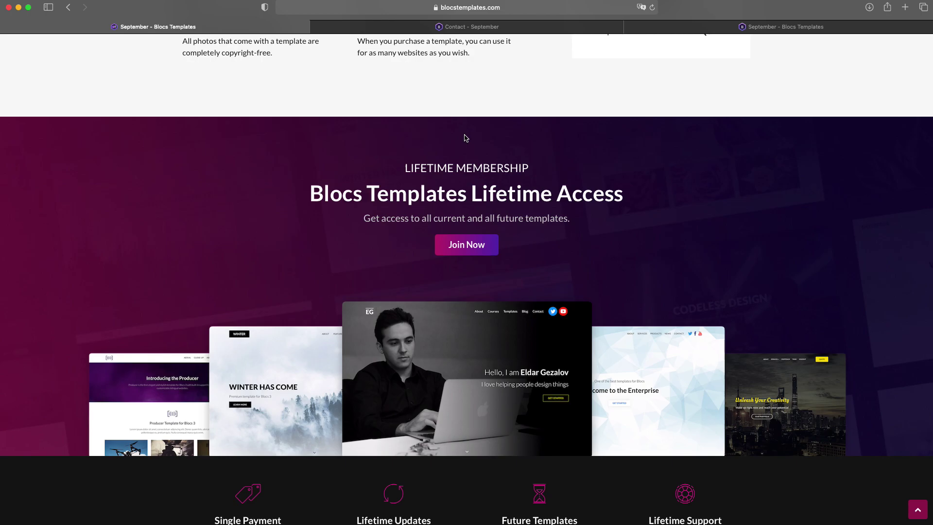
{"action": "scroll", "coordinate": [464, 138], "scroll_direction": "up", "scroll_amount": 15}
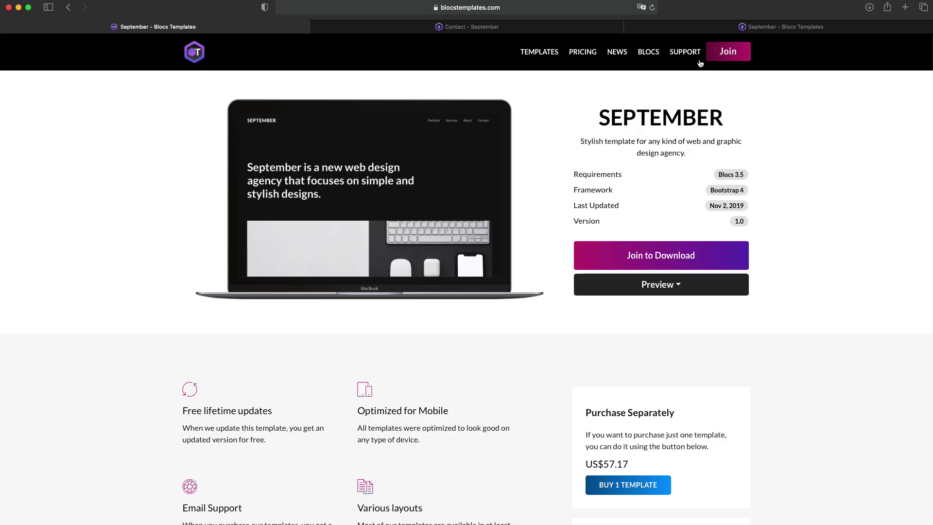